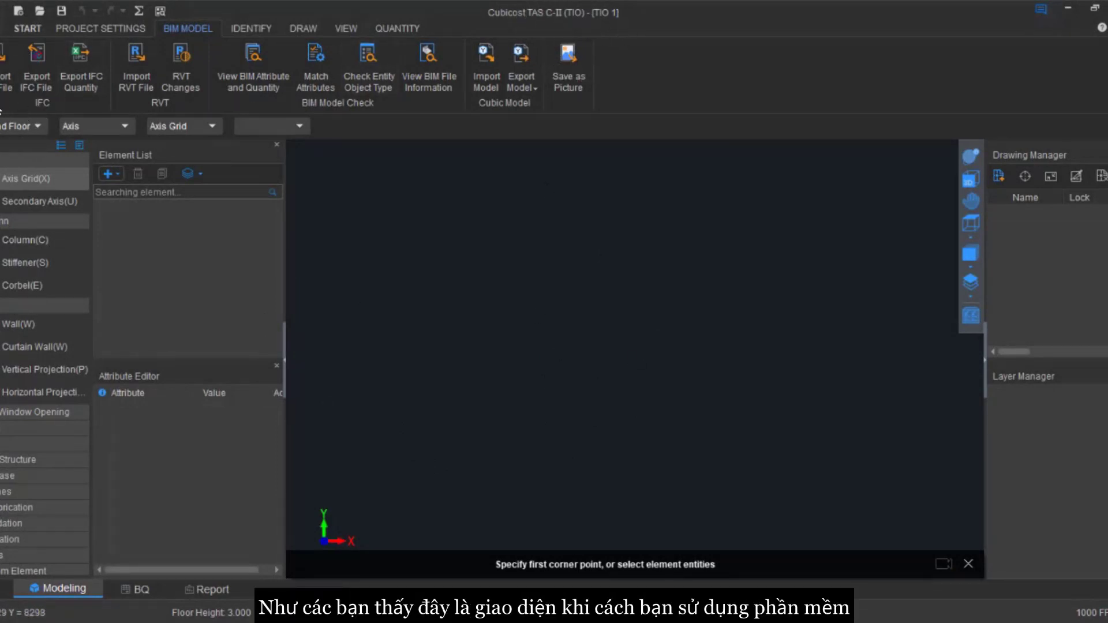
Start the Import RVT File command on the BIM Model tab of the empty TIO 1 project.
click(140, 91)
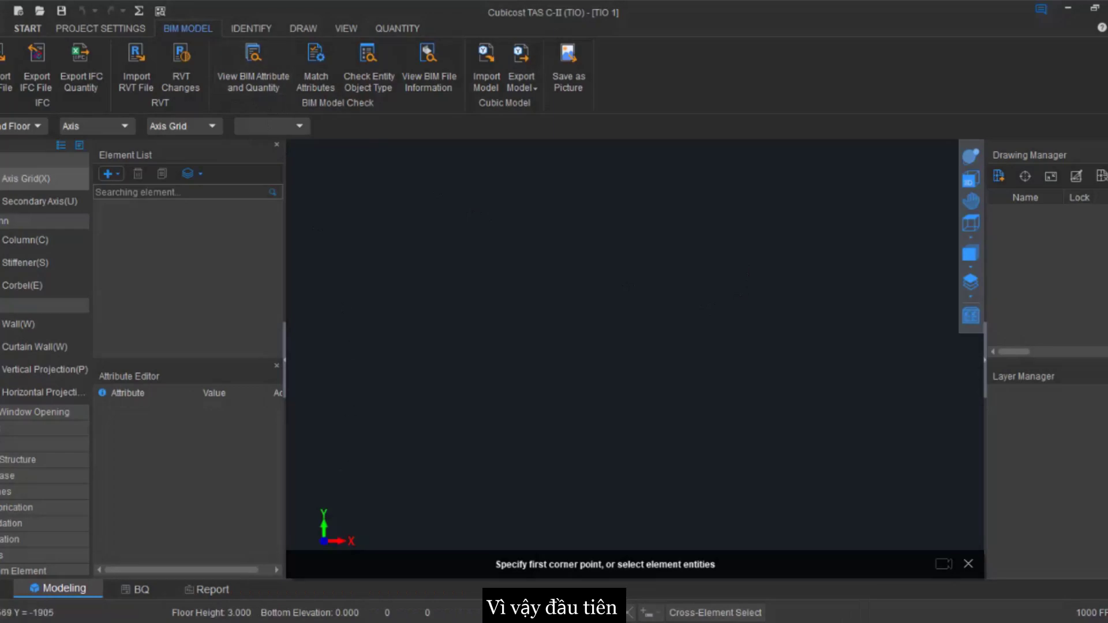
In Revit, zoom and orbit the STRU_3D_Model view to inspect the tower from back, below and above.
click(334, 569)
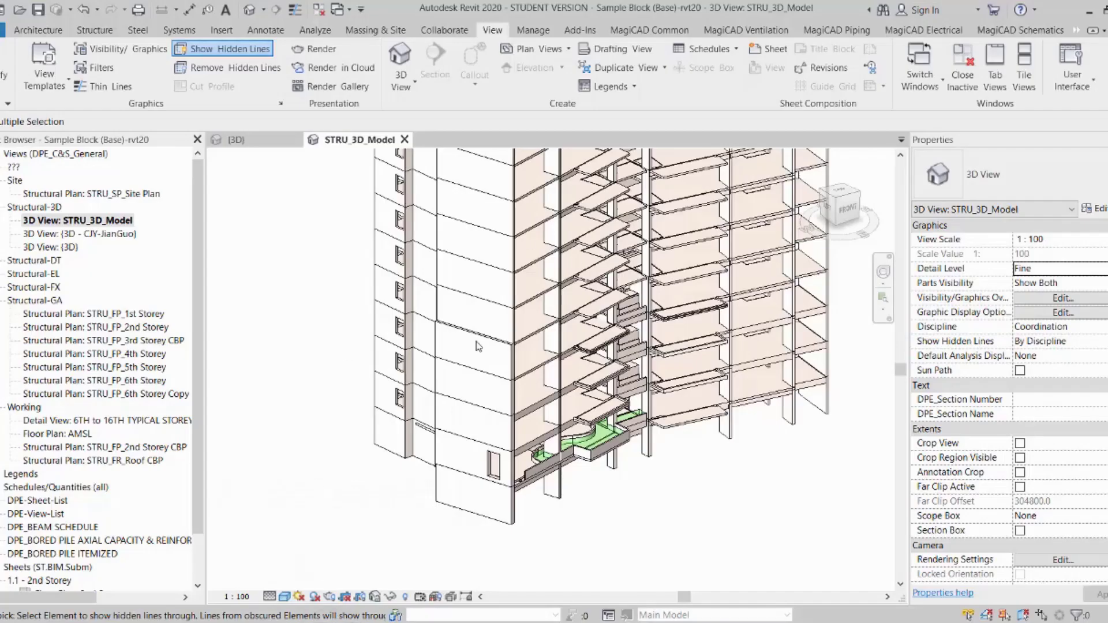
scroll(544, 246, down, 5)
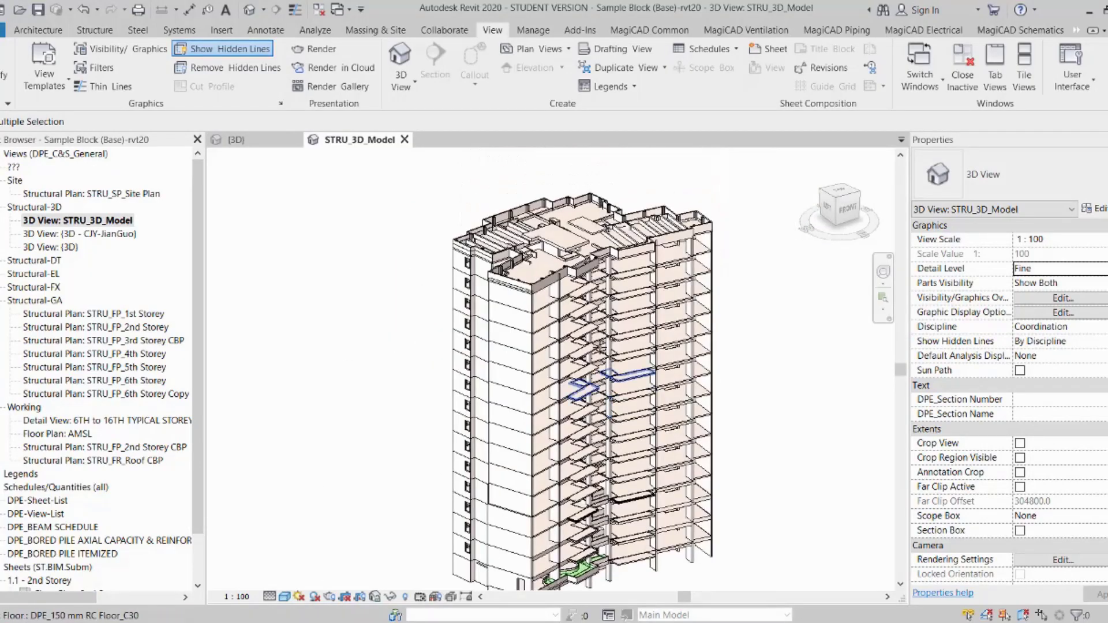
scroll(591, 218, up, 5)
scroll(588, 329, down, 4)
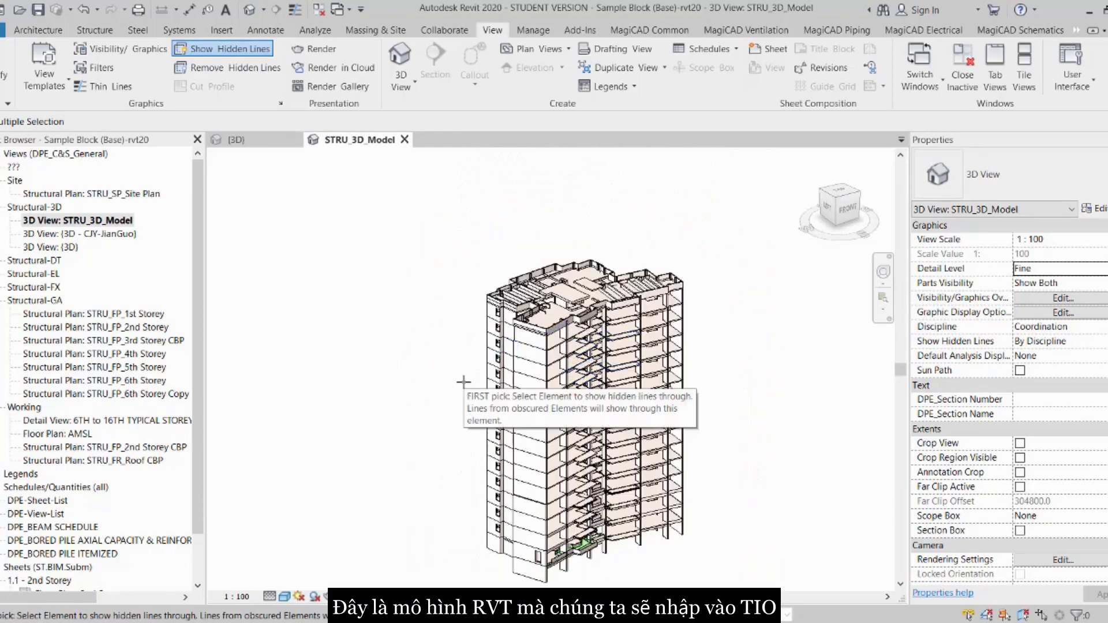
shift+middle_drag(463, 381, 760, 248)
shift+middle_drag(710, 480, 453, 433)
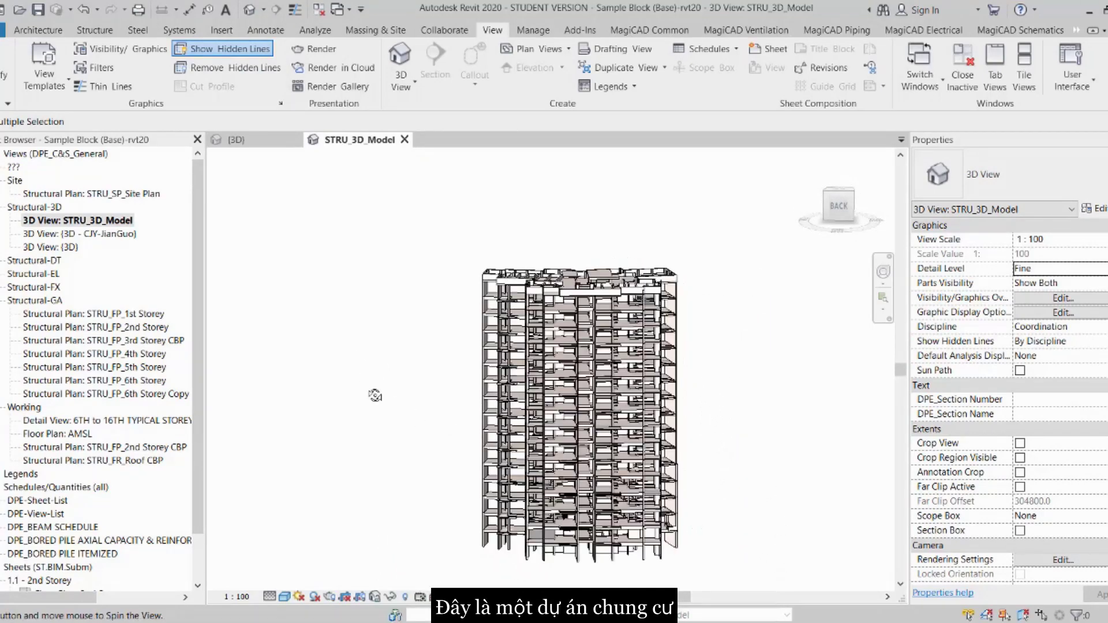
shift+middle_drag(376, 391, 612, 419)
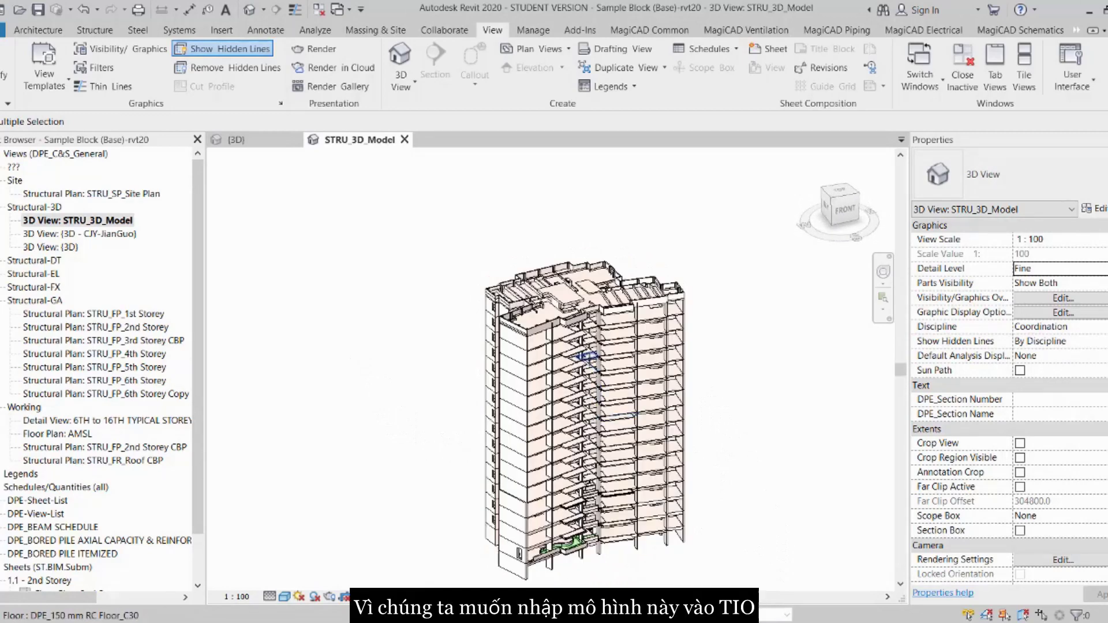
scroll(590, 331, up, 4)
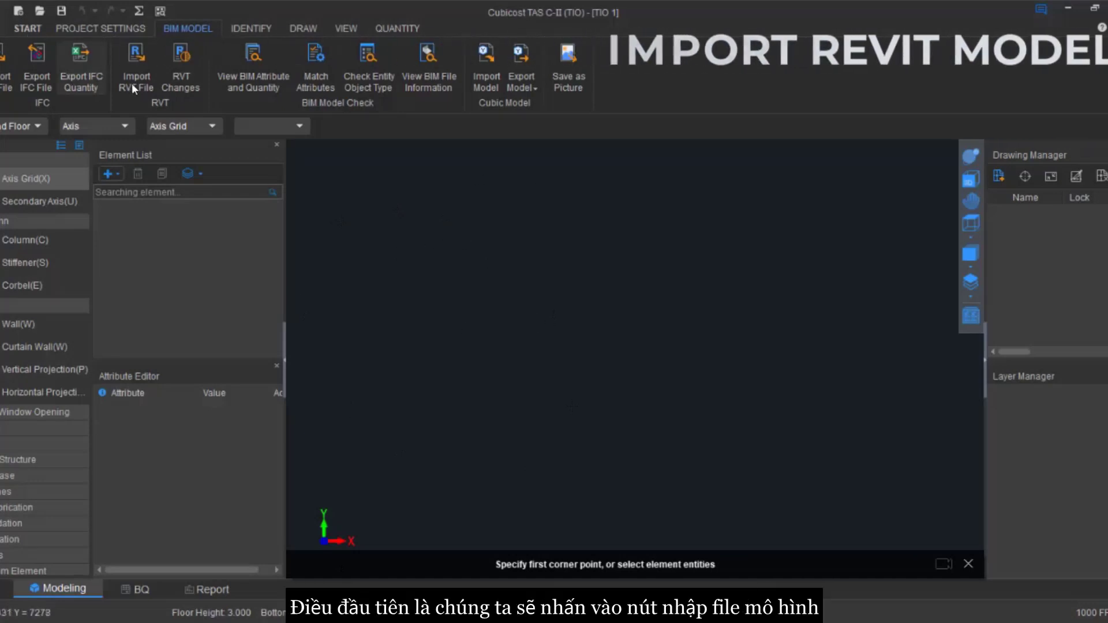
Import the Sample Block (Base)-rvt20 Revit file, loading floors AMSL through 10th Storey.
click(134, 85)
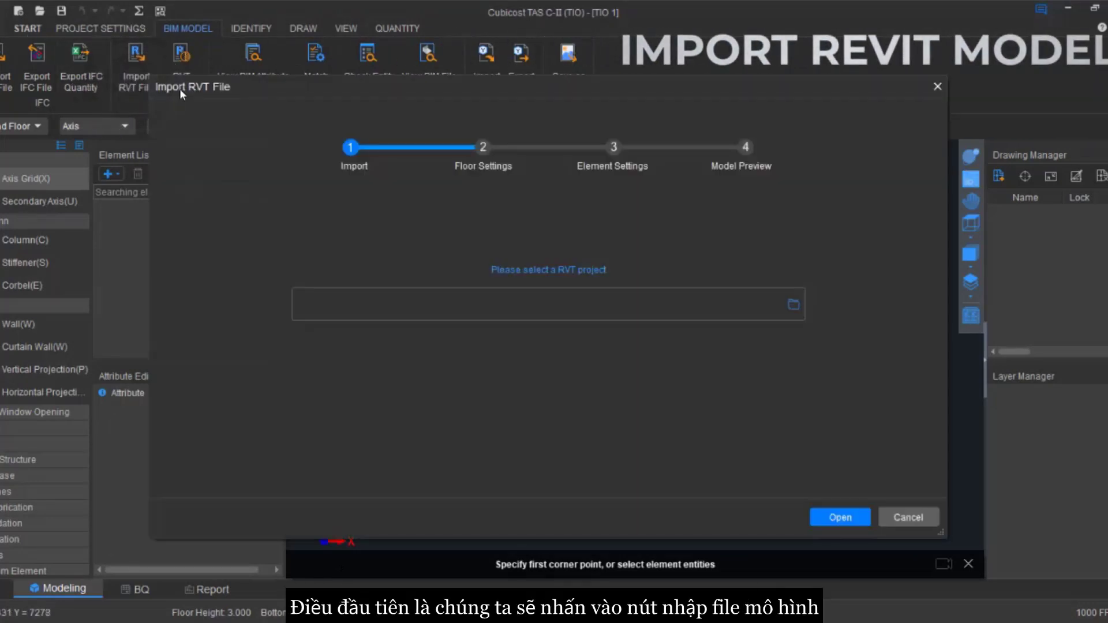
click(790, 307)
click(792, 310)
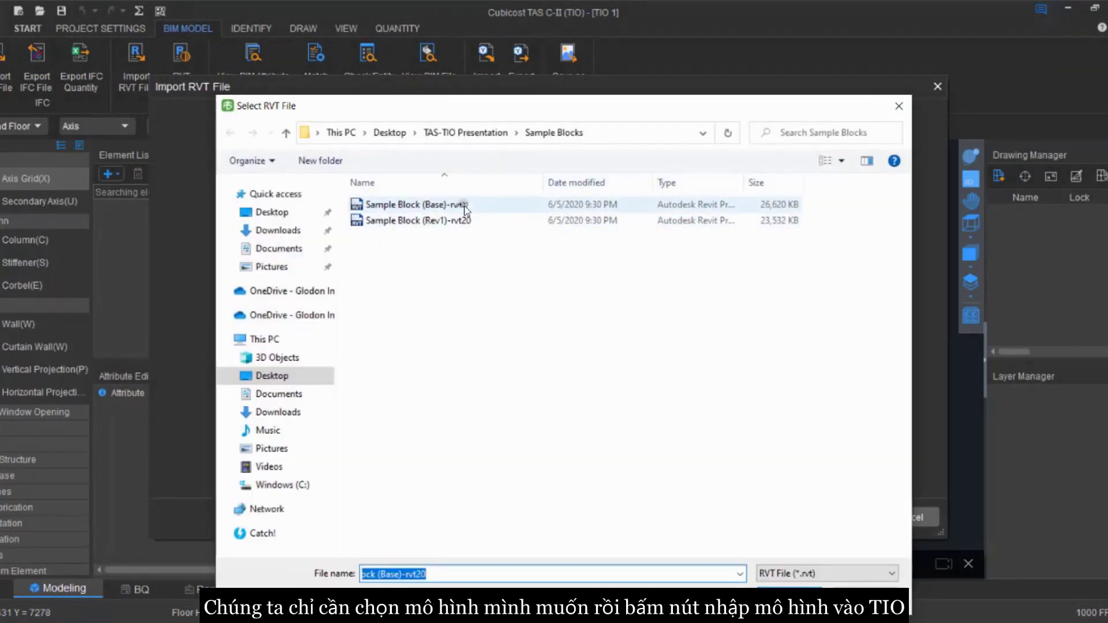
double_click(465, 209)
click(857, 521)
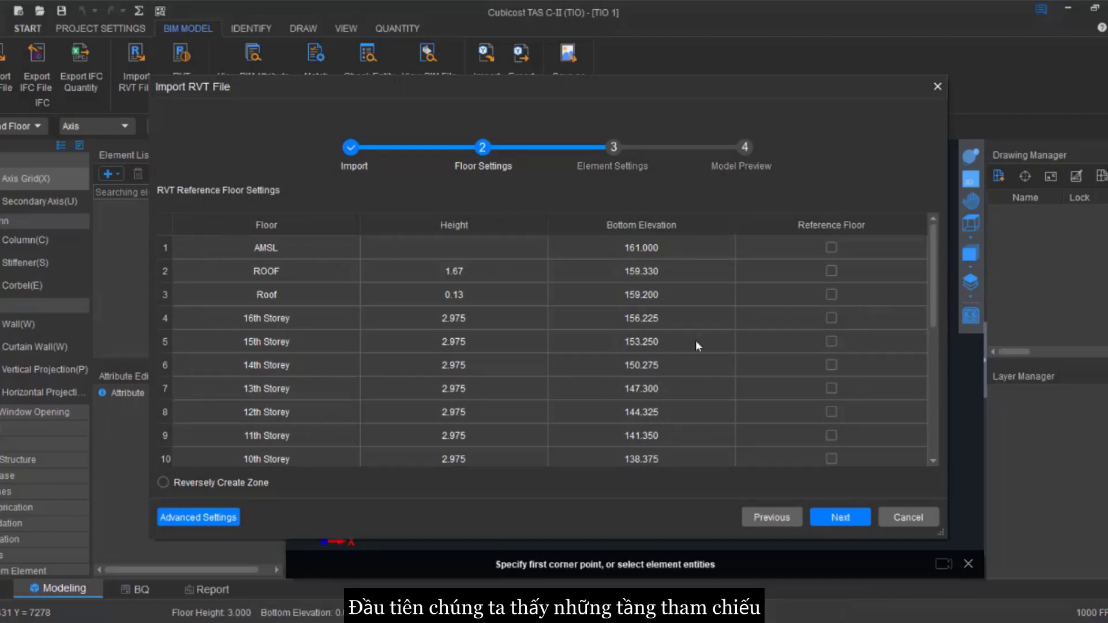
Set 1st Storey as the reference floor and advance to Element Settings.
scroll(695, 340, down, 4)
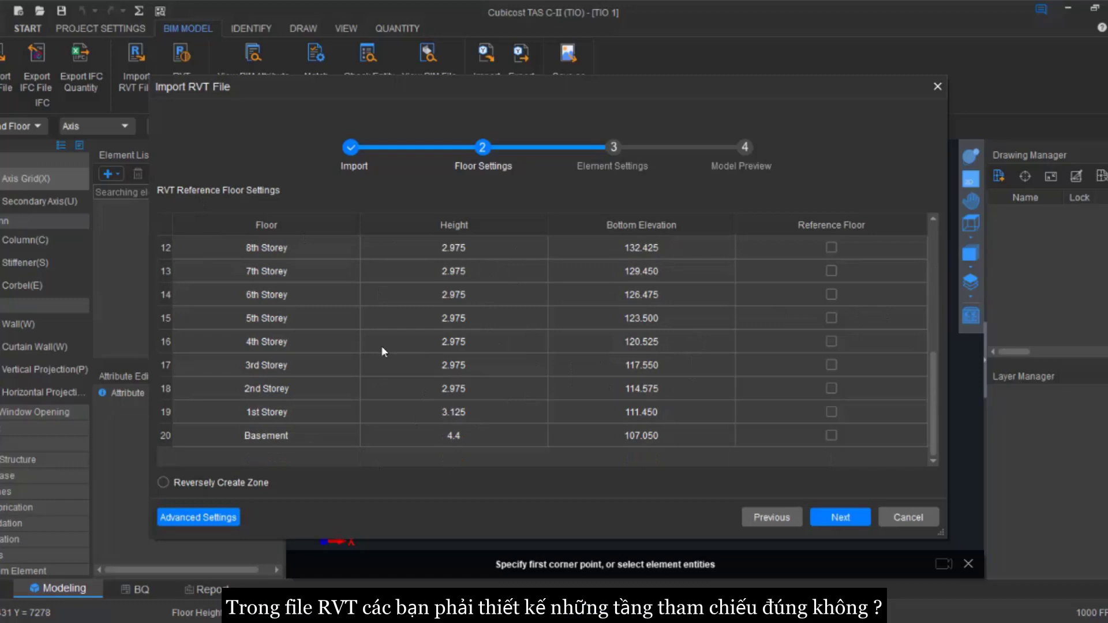
click(836, 412)
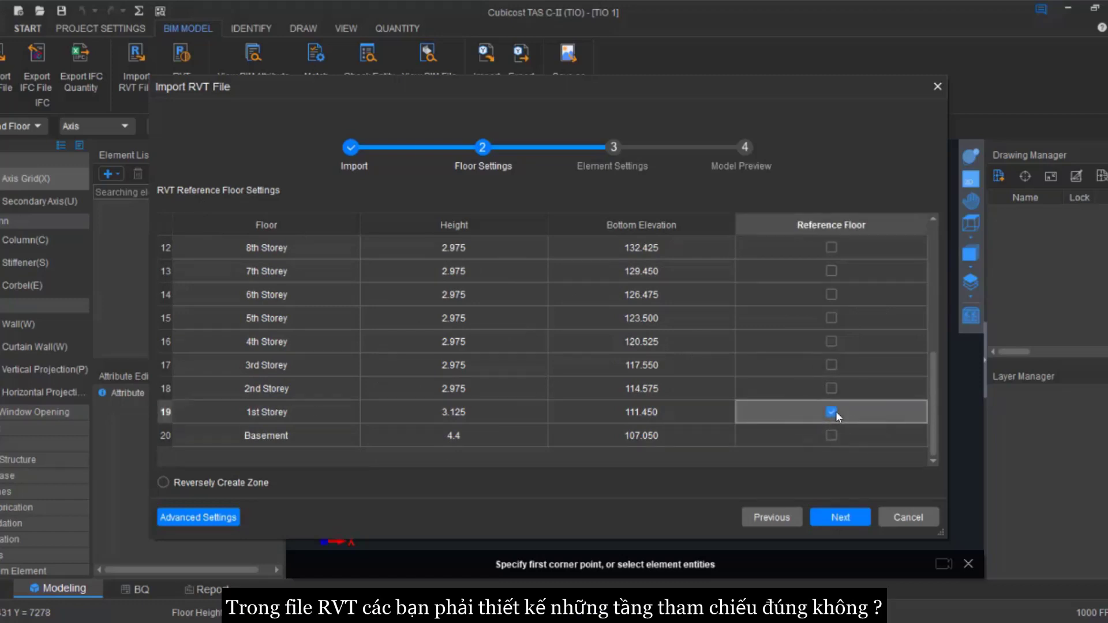
click(844, 522)
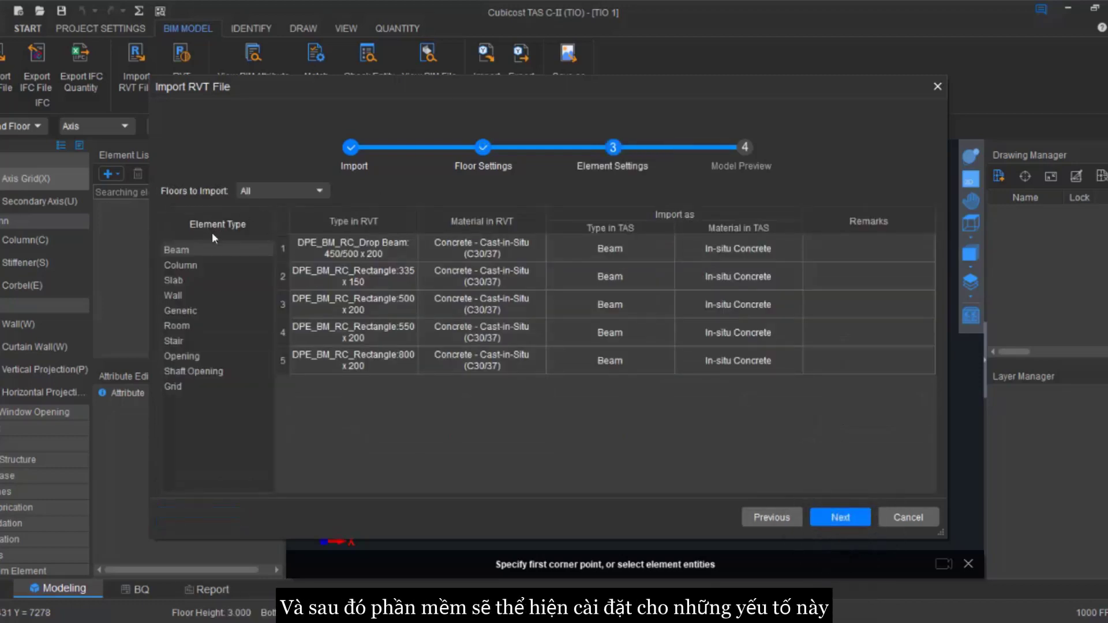
Review the Column, Slab, Wall, Generic and Beam type mappings, ending on the Brick-mapped wall types.
click(181, 266)
click(185, 283)
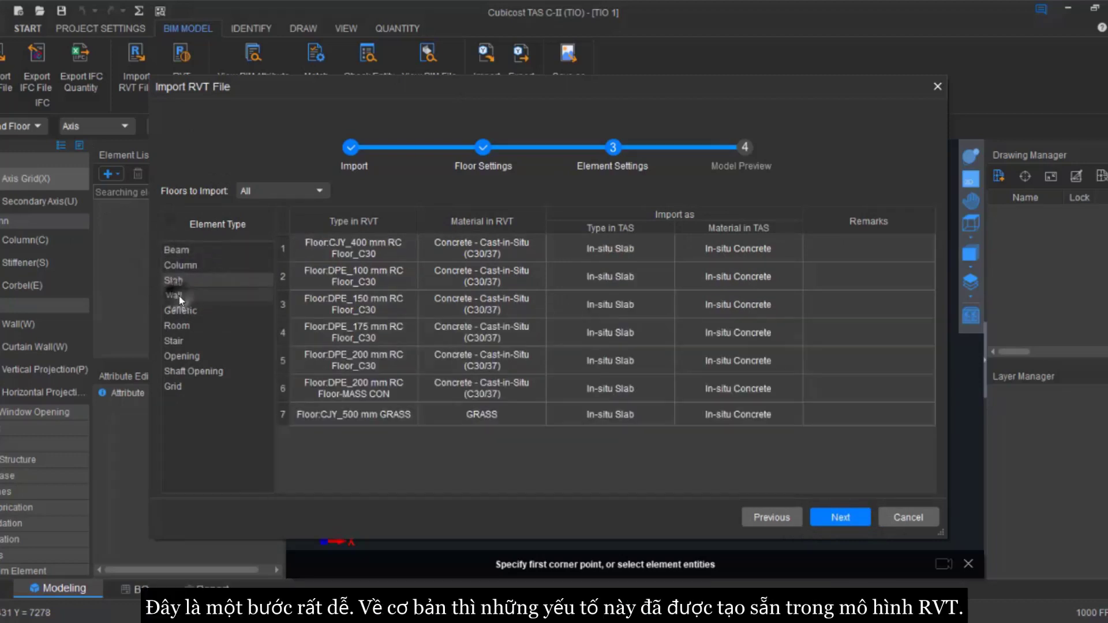
click(179, 296)
click(188, 311)
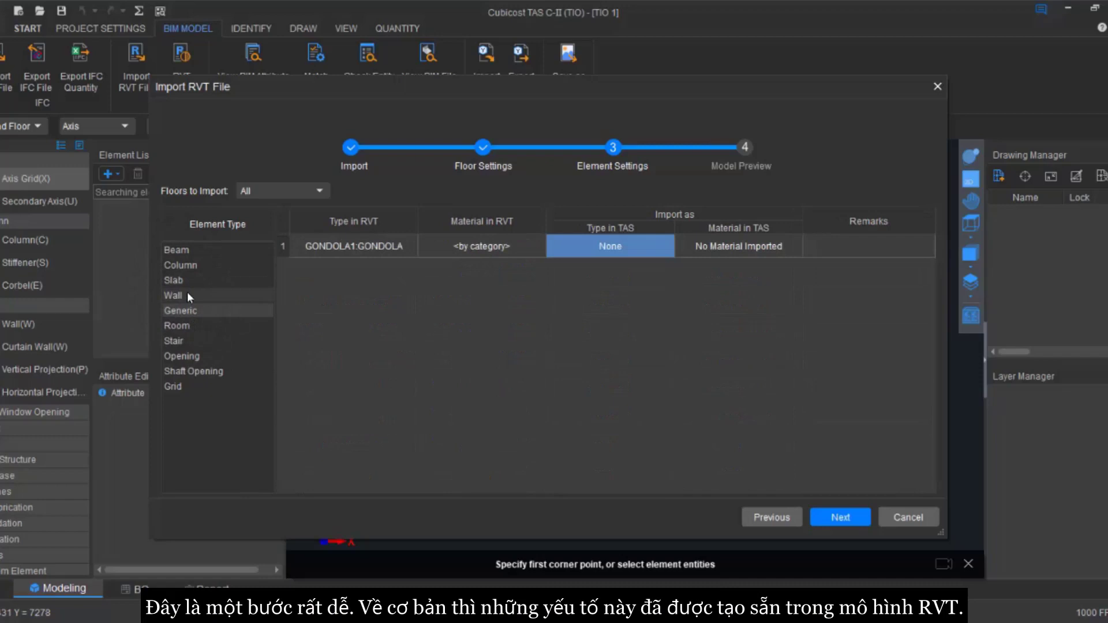
click(187, 294)
click(188, 251)
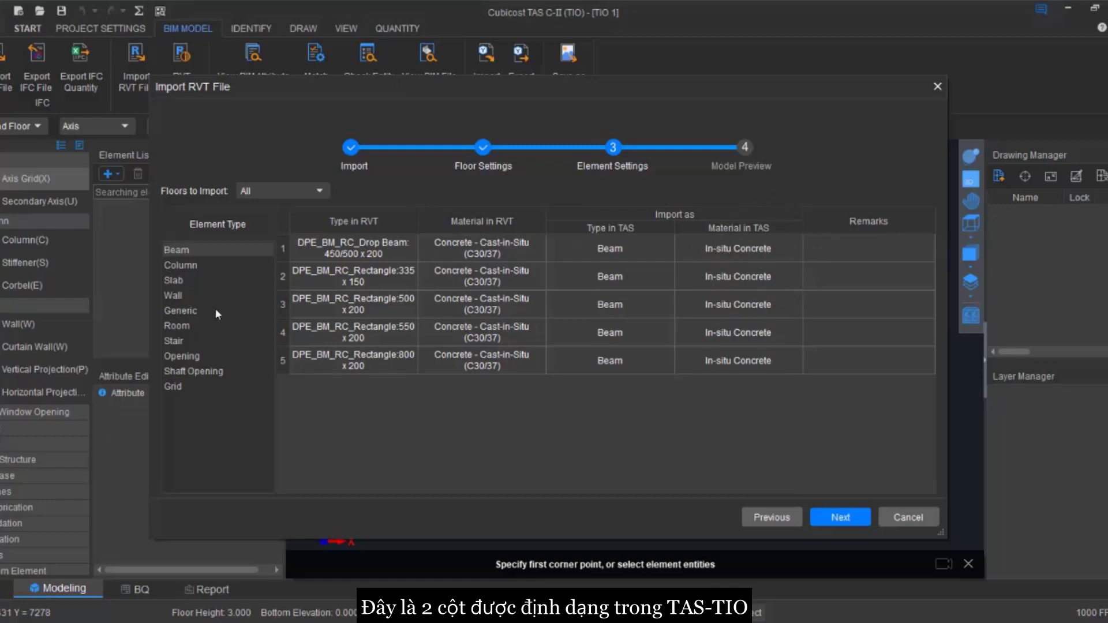
click(173, 295)
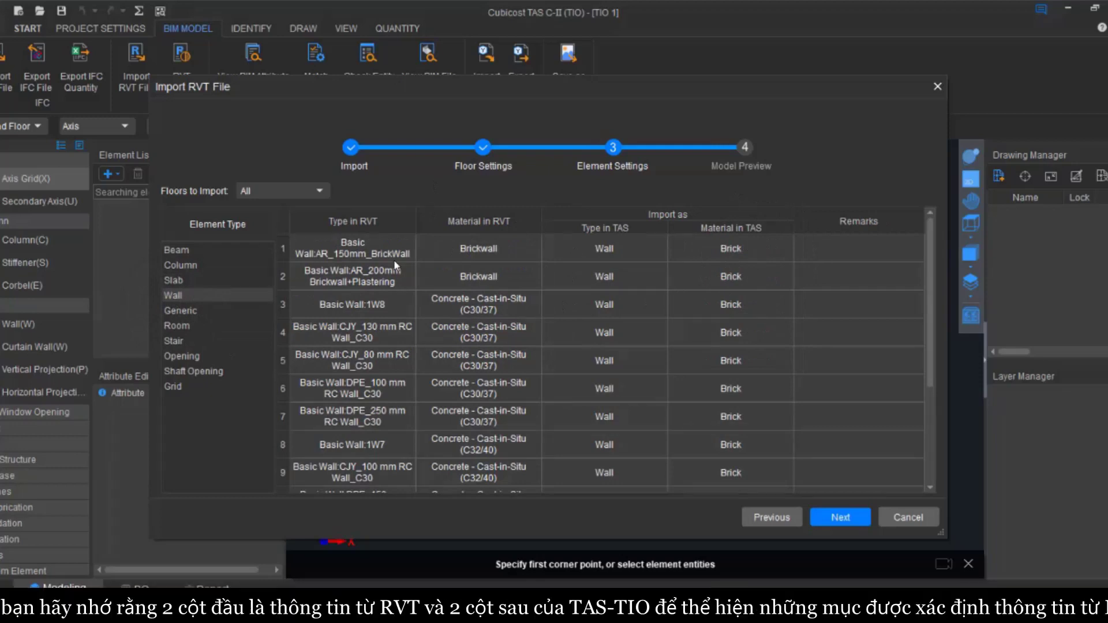
click(411, 257)
Set the 1W8 wall type's TAS material to In-situ Concrete.
click(408, 309)
click(496, 303)
click(721, 309)
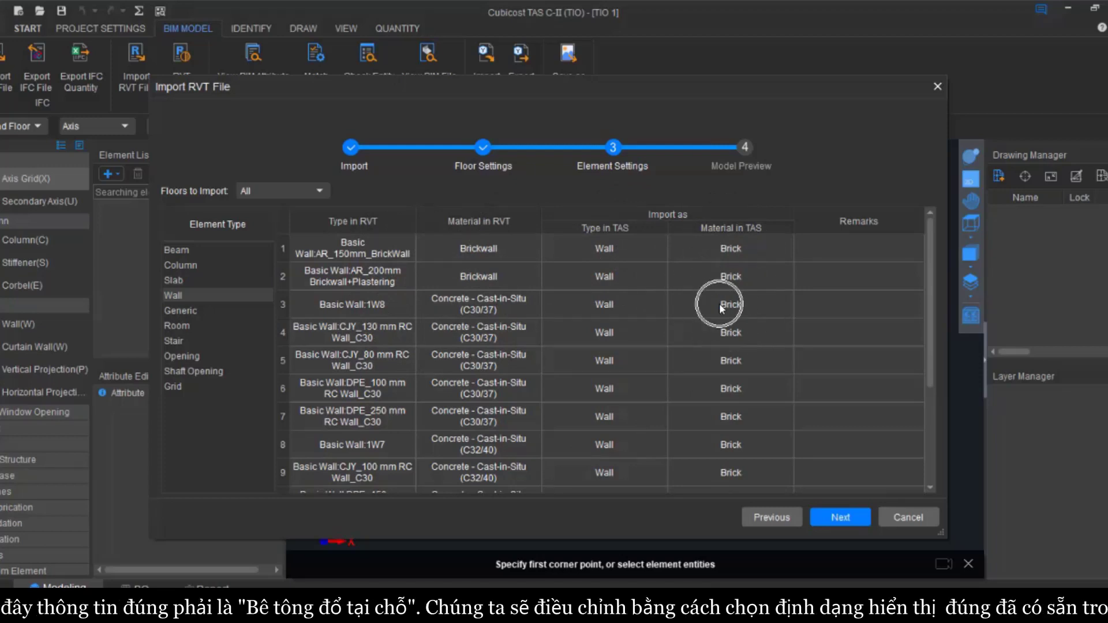
click(744, 306)
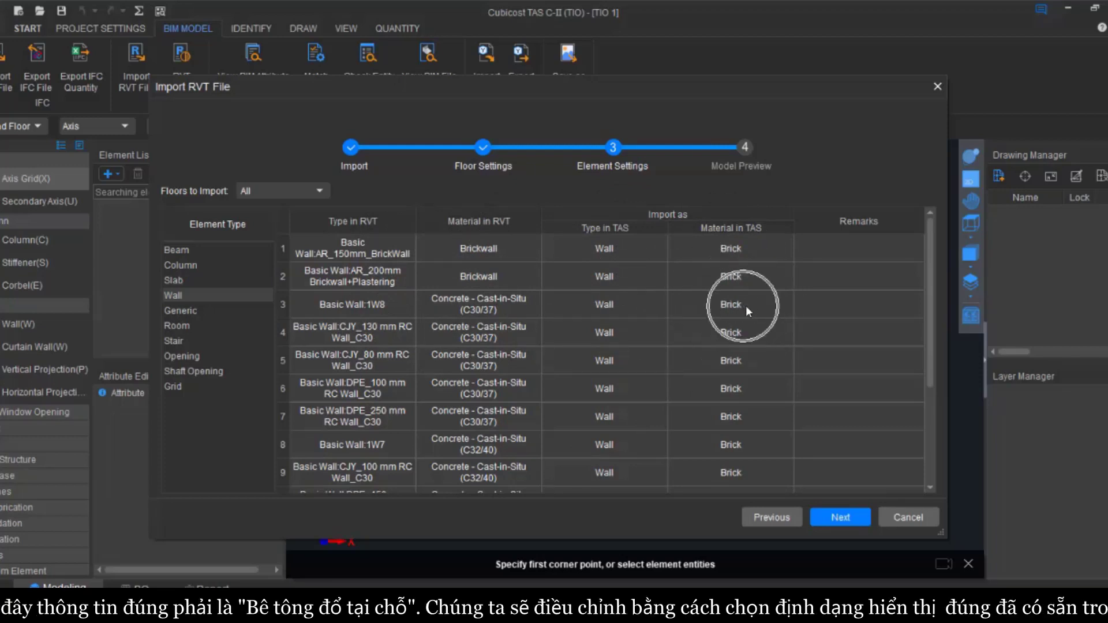
click(778, 306)
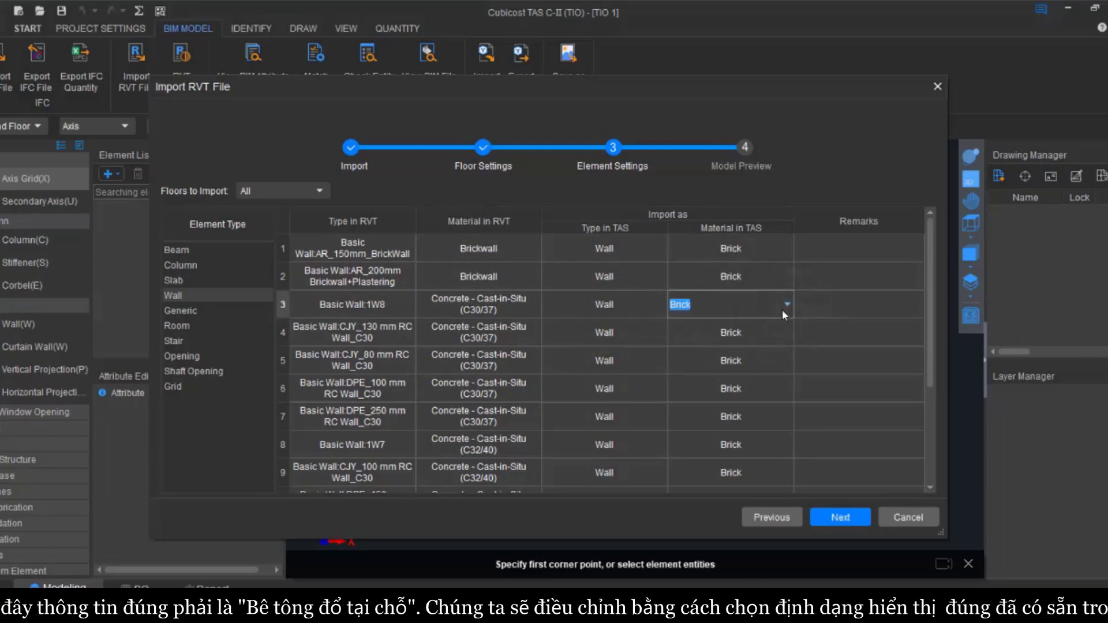
click(788, 306)
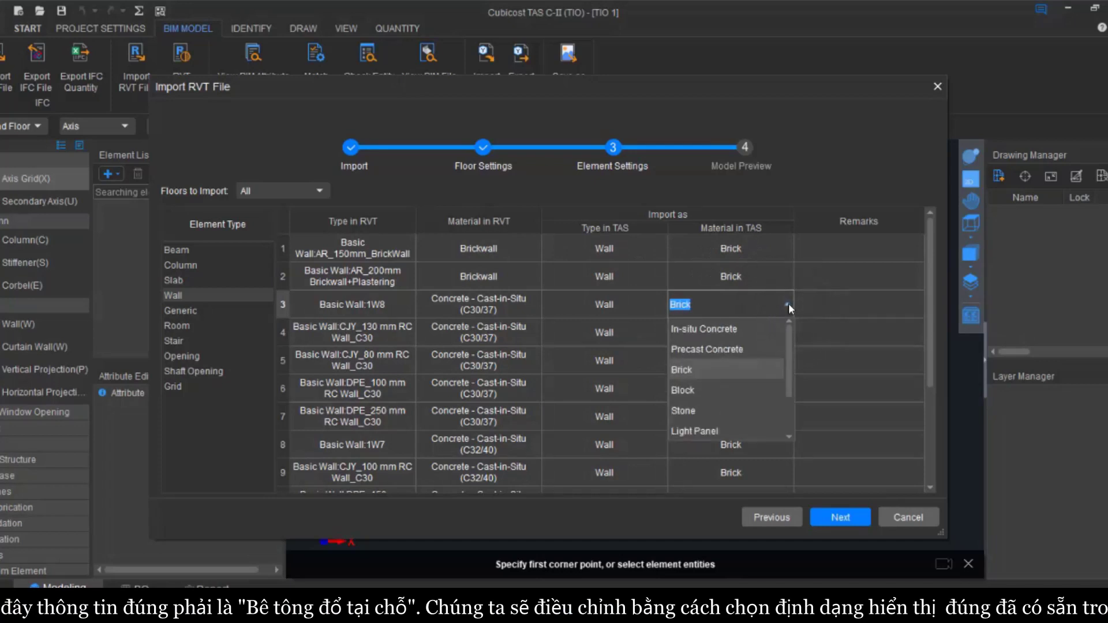
click(736, 329)
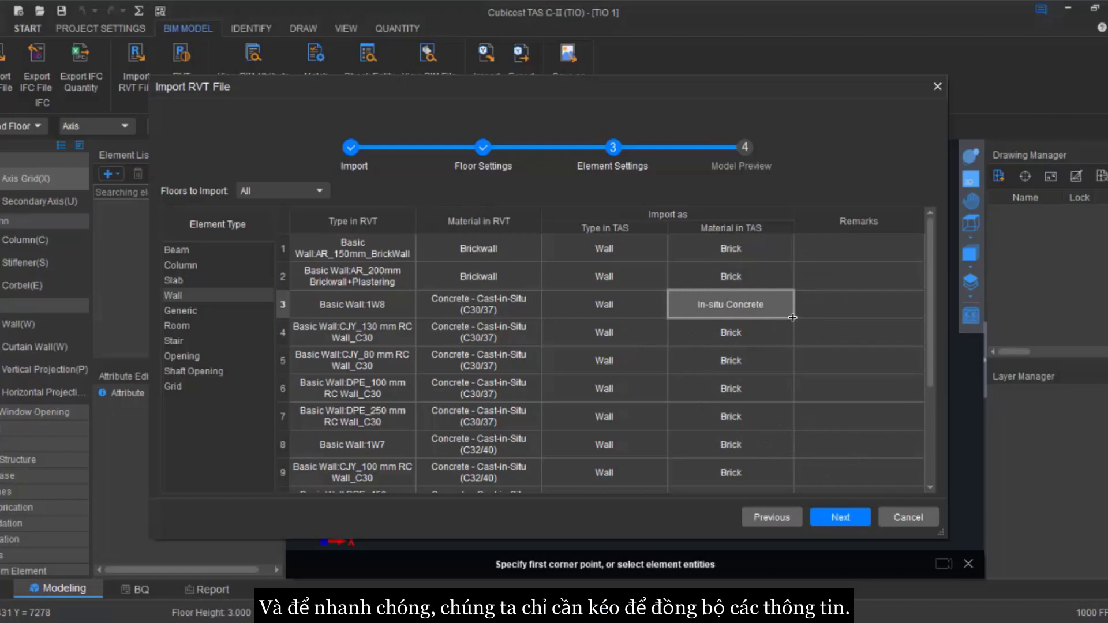
Fill In-situ Concrete down to the other concrete walls, recheck slab and beam mappings, and continue.
drag(794, 317, 755, 479)
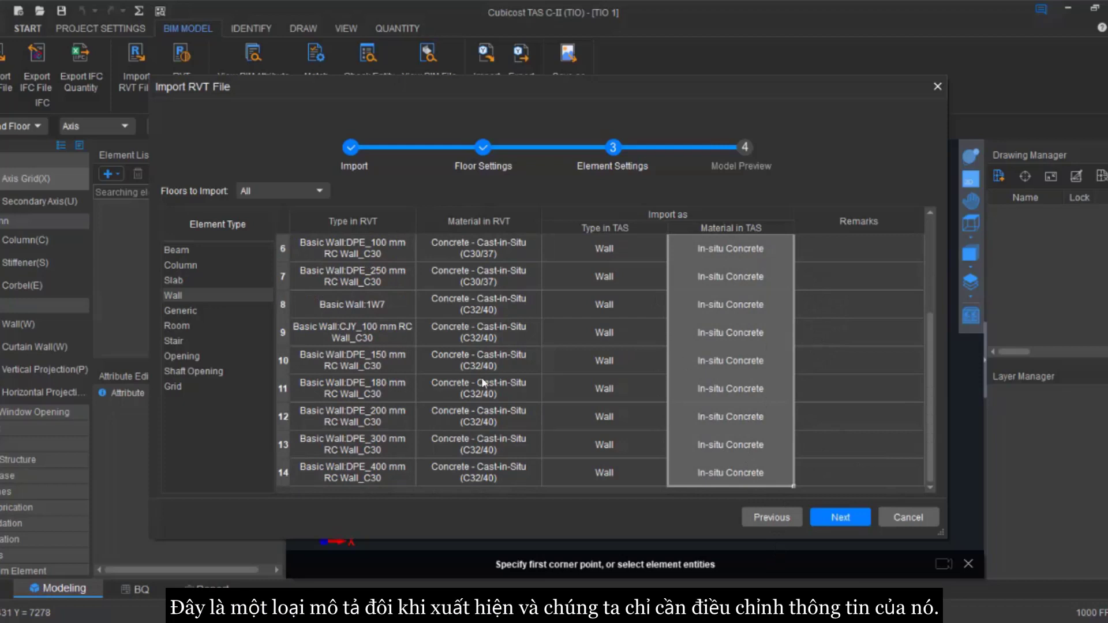
click(500, 355)
click(688, 357)
click(209, 280)
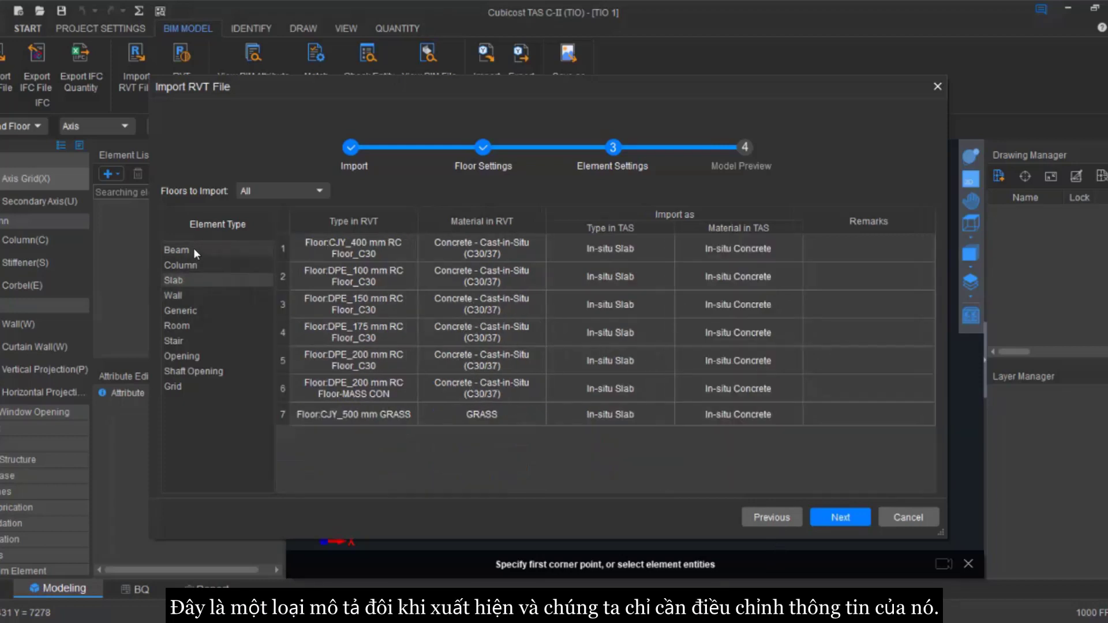
click(193, 249)
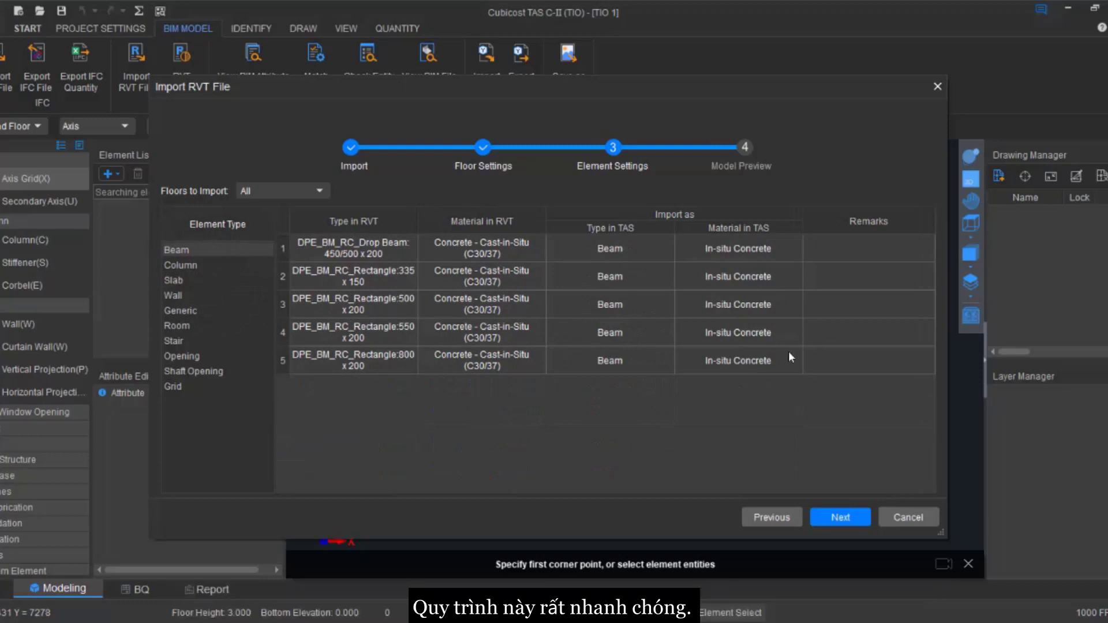
click(859, 522)
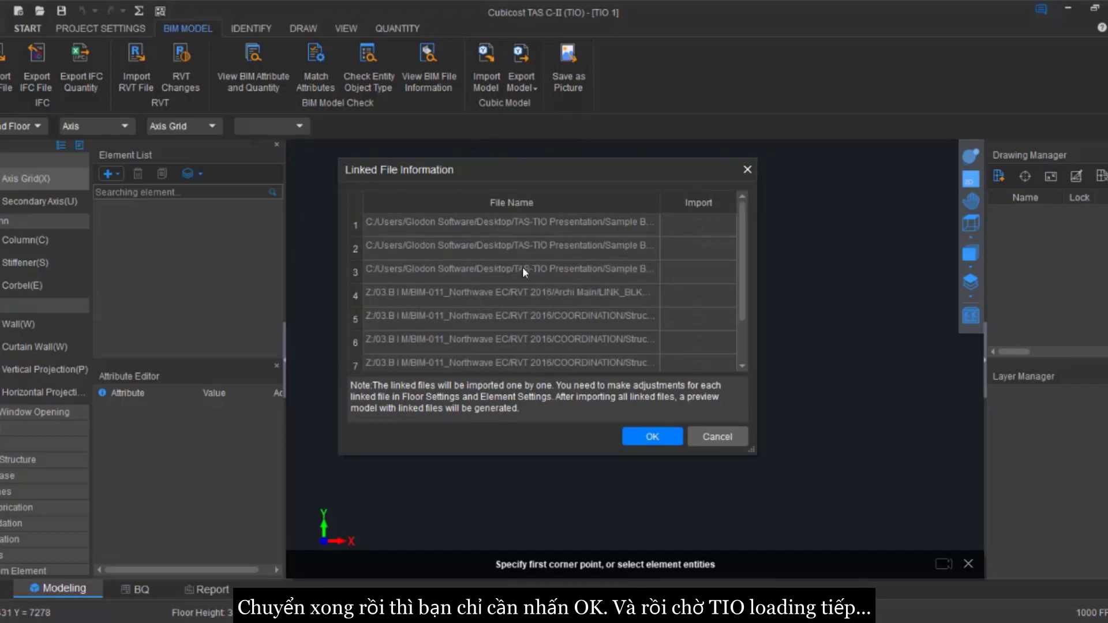
Accept the linked file list and confirm importing the previewed model.
click(649, 436)
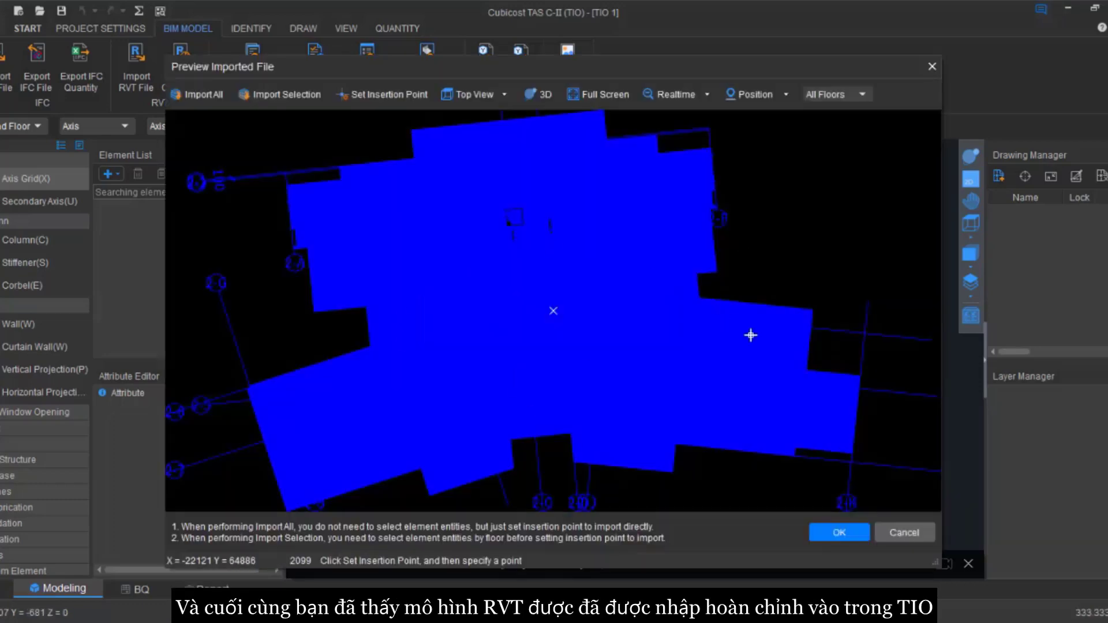
click(822, 539)
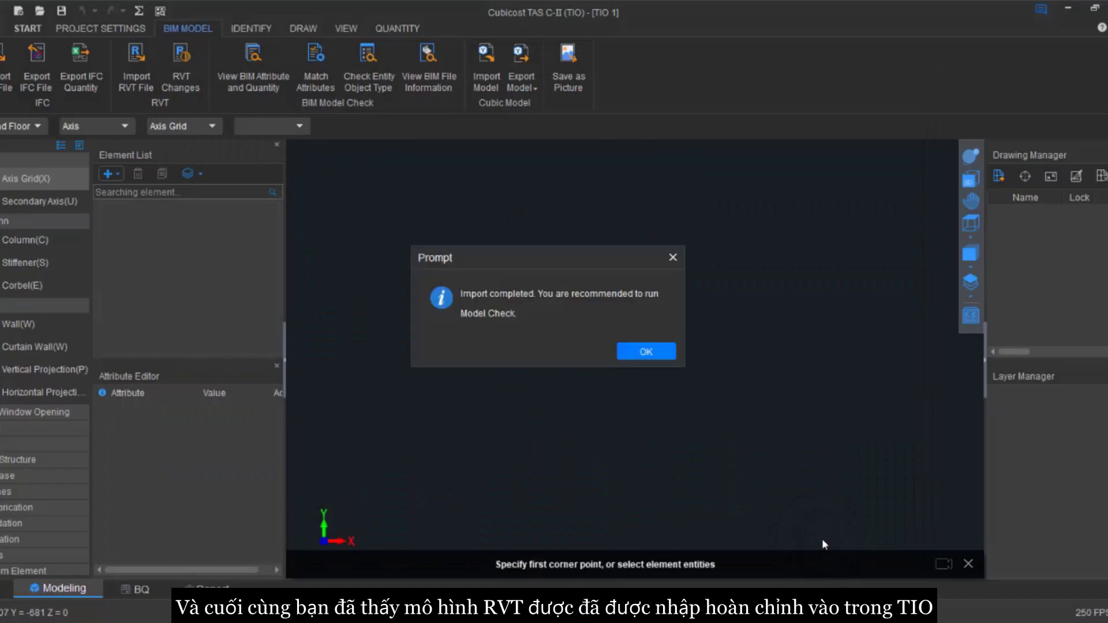
Dismiss the import-completed message and set Current Floor to All Floors on the View tab.
click(646, 352)
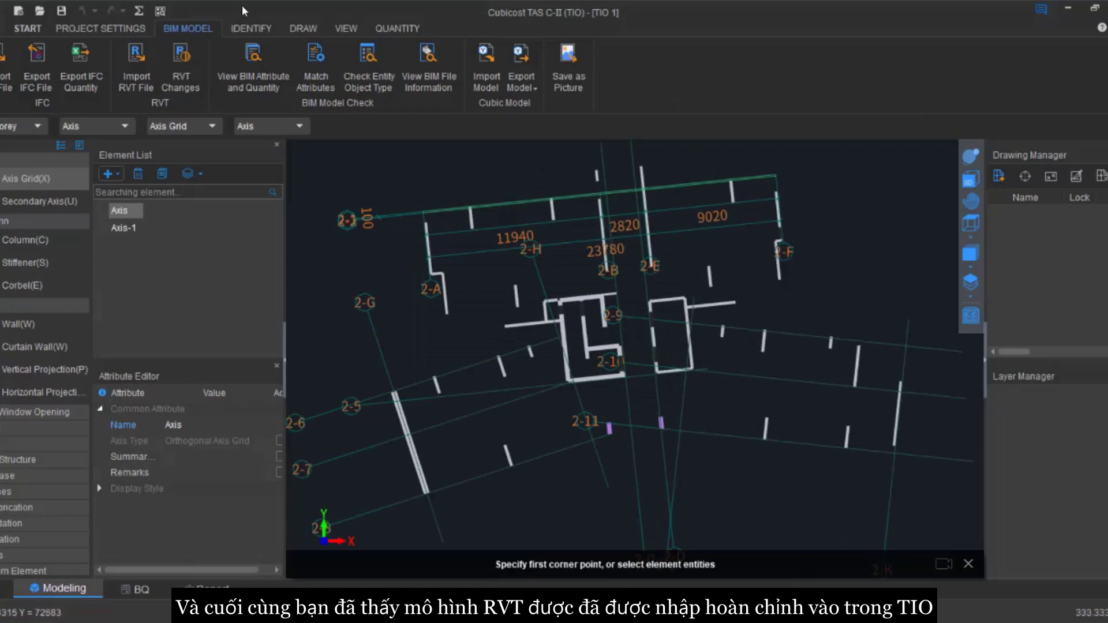
click(345, 28)
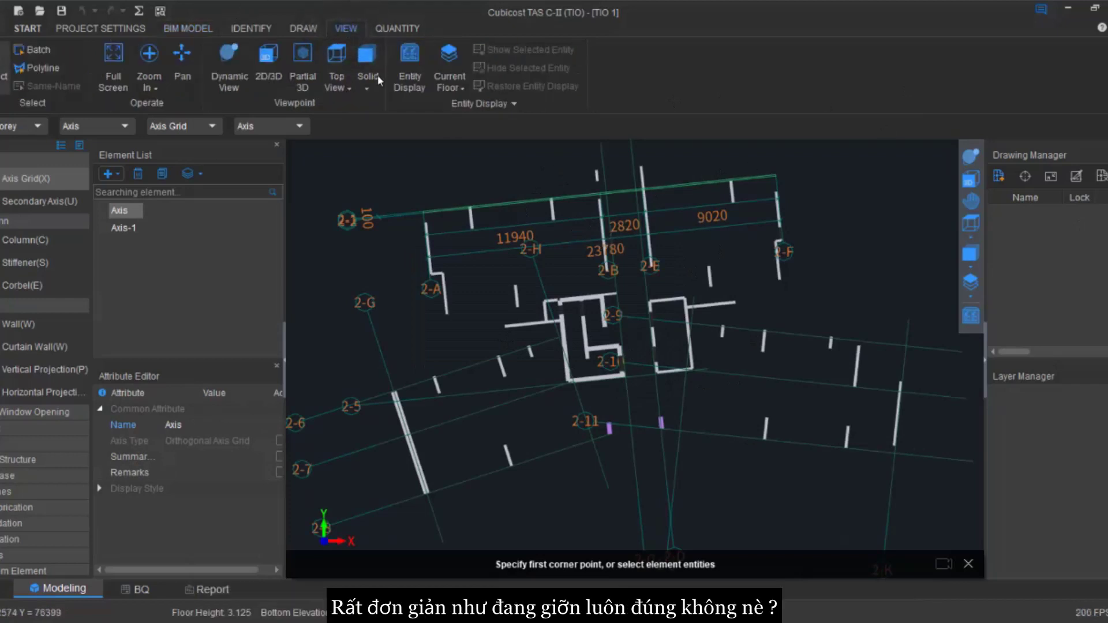
click(458, 84)
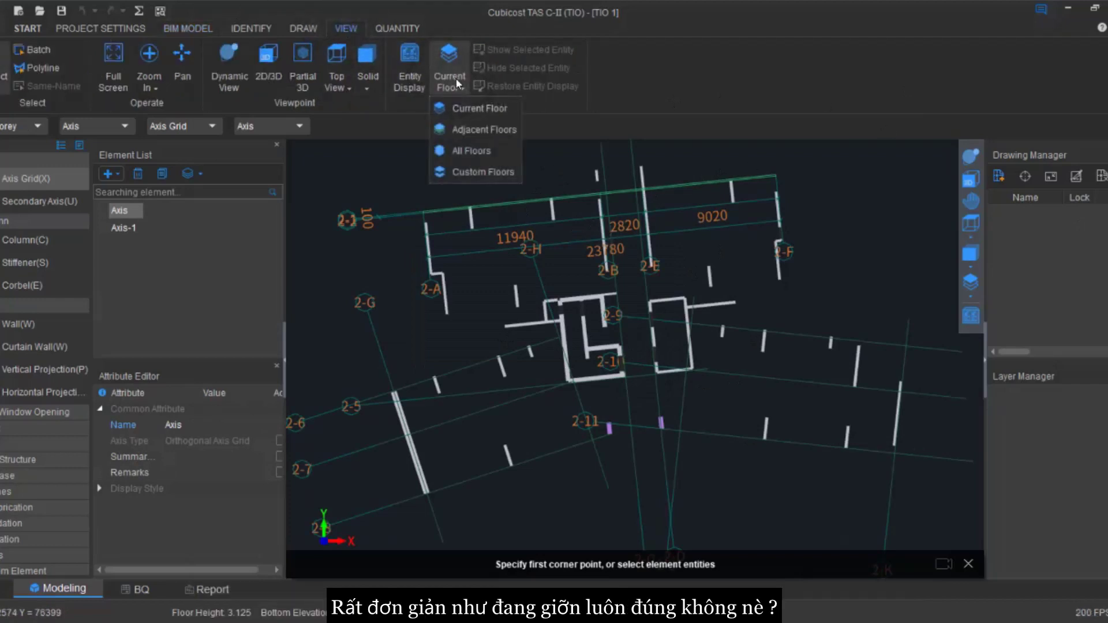
click(476, 151)
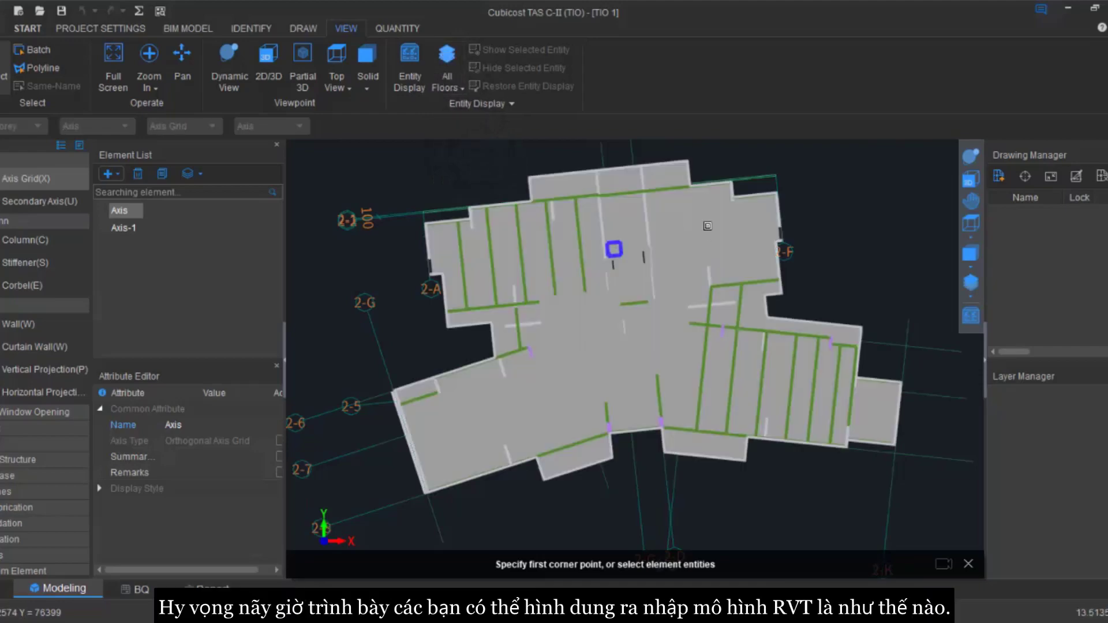
Orbit the 3D view with Dynamic View to show the whole tower, its roof and slabs.
click(974, 159)
drag(604, 433, 682, 303)
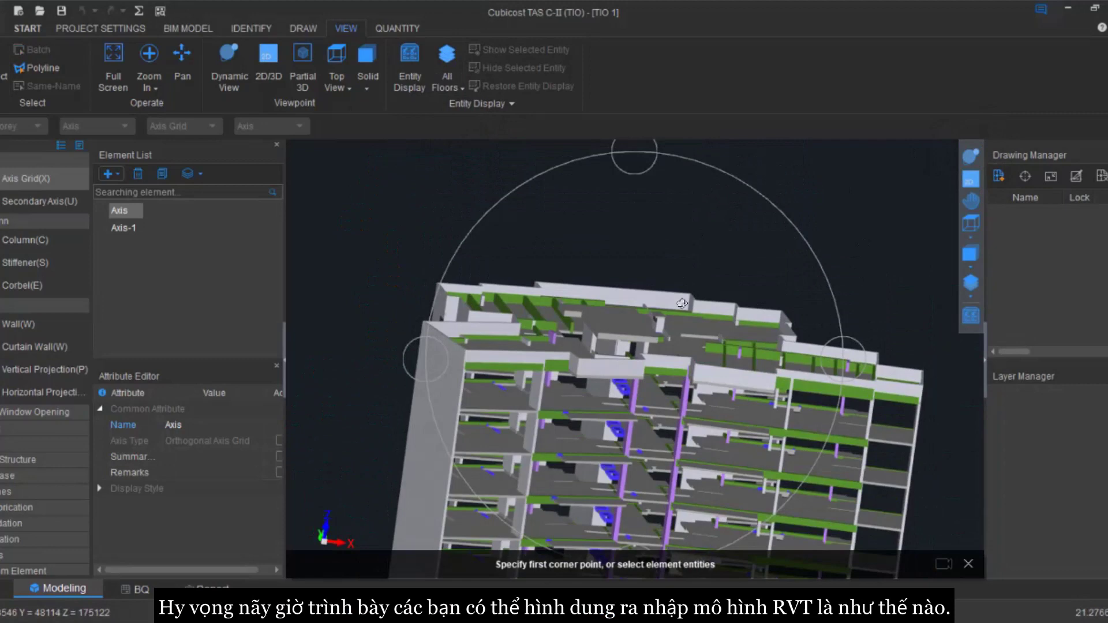
drag(645, 369, 624, 346)
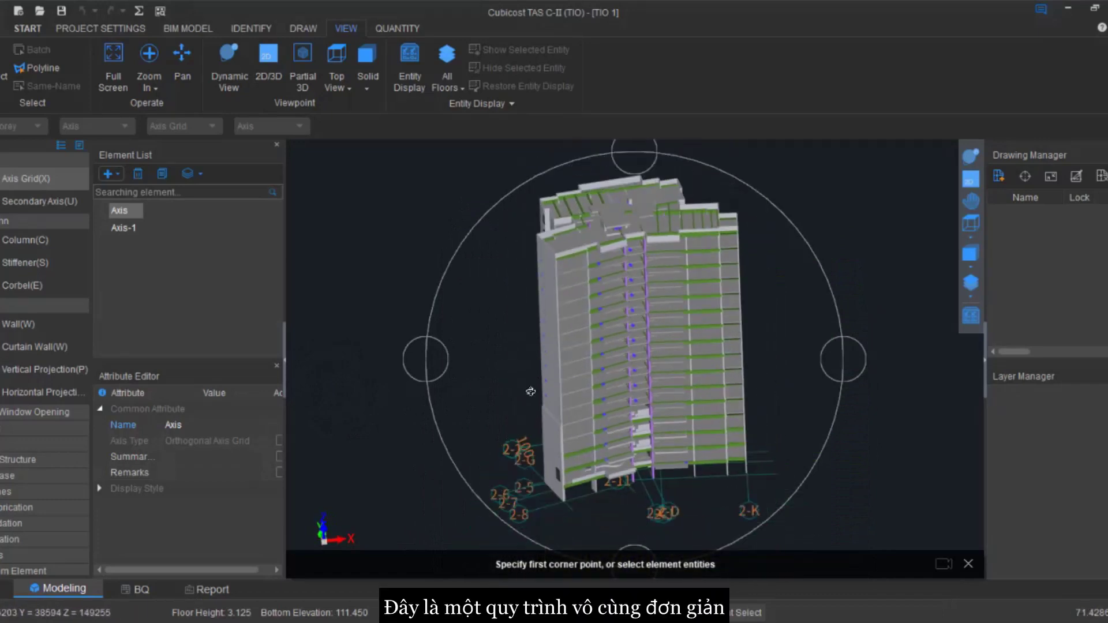
drag(530, 392, 764, 443)
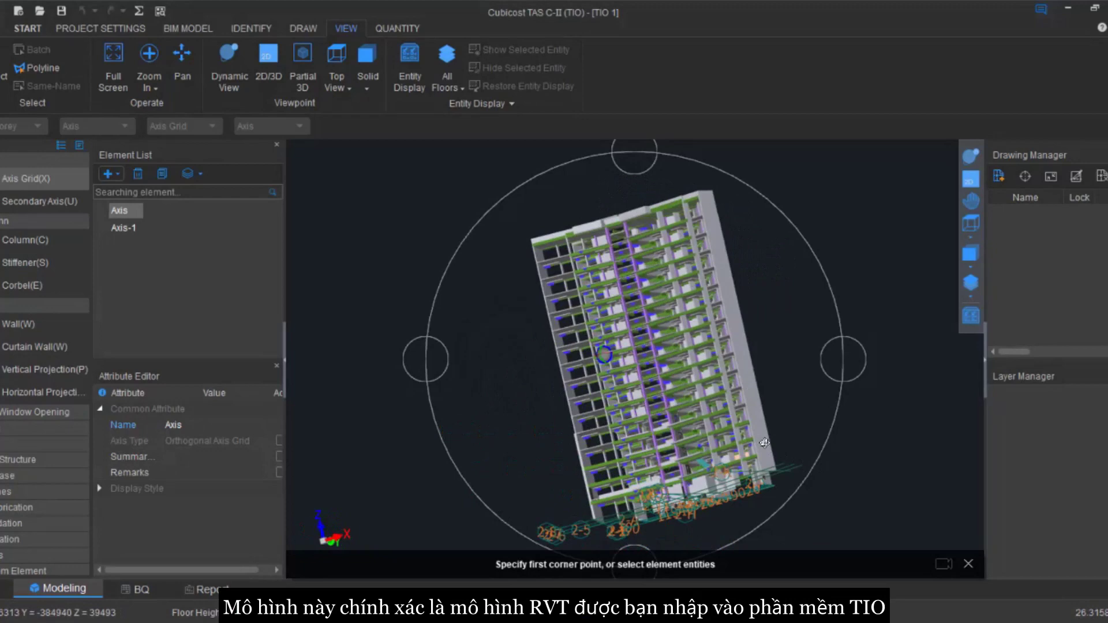
drag(703, 327, 587, 313)
scroll(688, 277, up, 5)
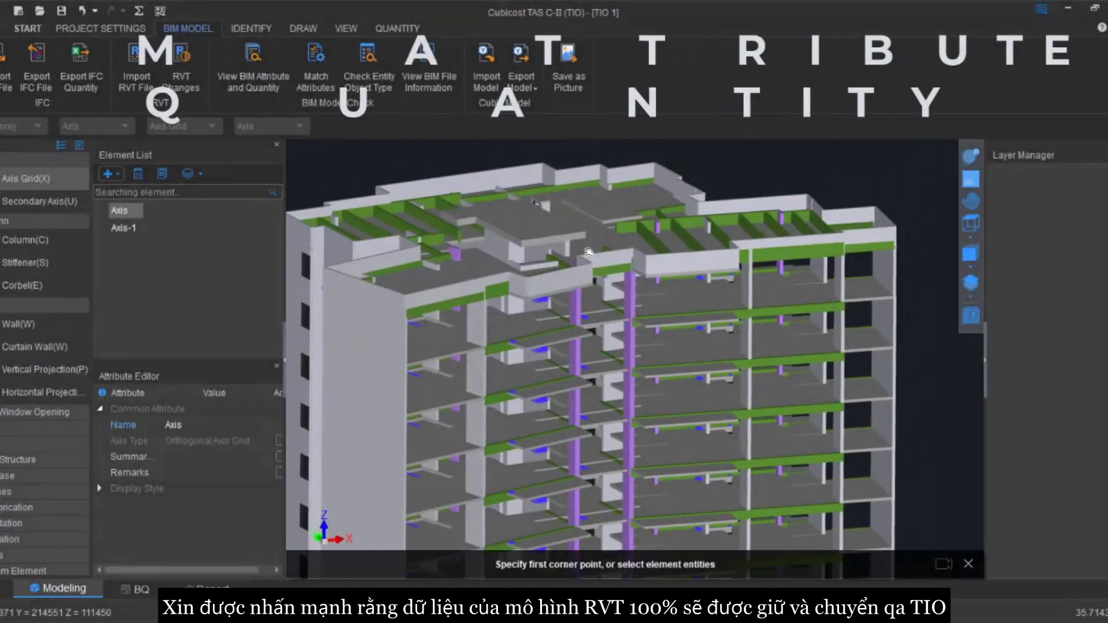
Pan, zoom and orbit the tower to an oblique view from above.
scroll(588, 252, up, 5)
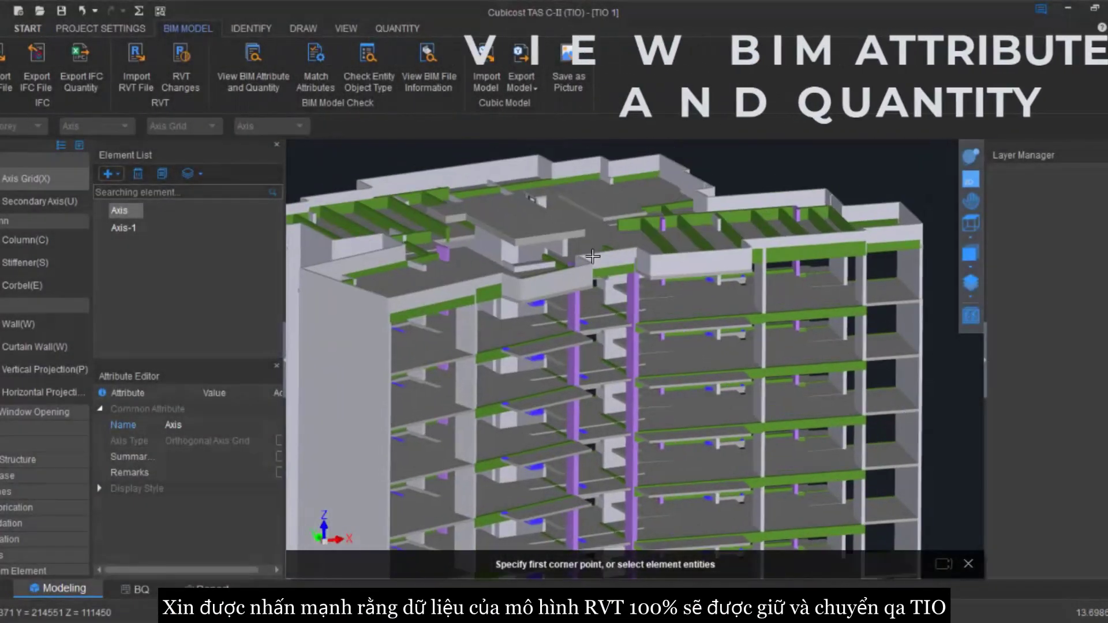
scroll(568, 295, down, 6)
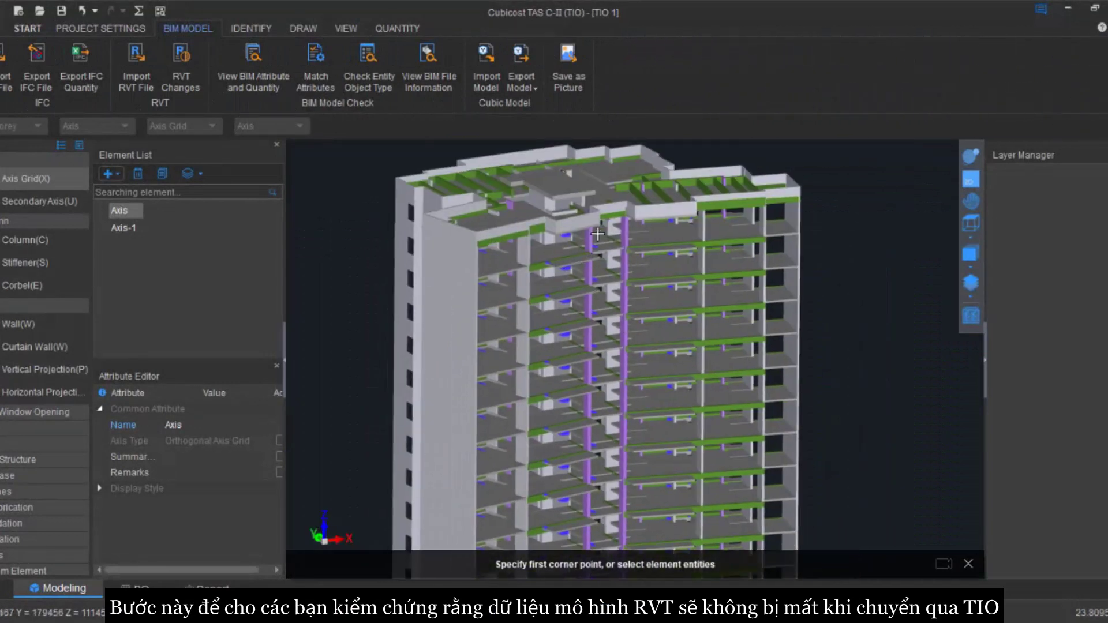
middle_drag(647, 279, 652, 291)
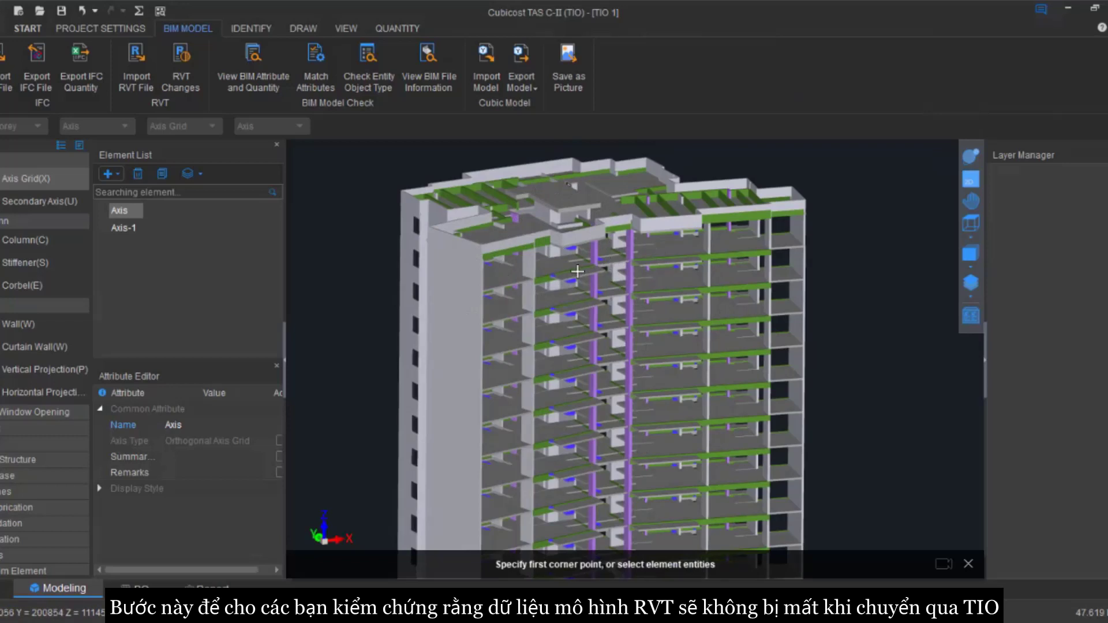
click(970, 156)
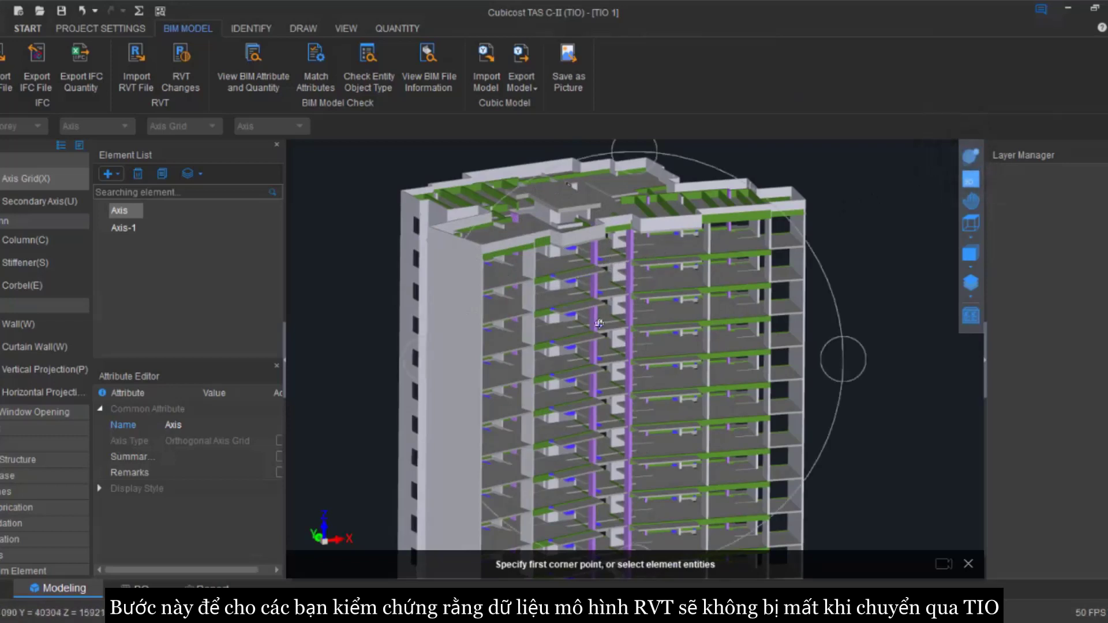
drag(602, 233, 611, 297)
scroll(611, 297, up, 3)
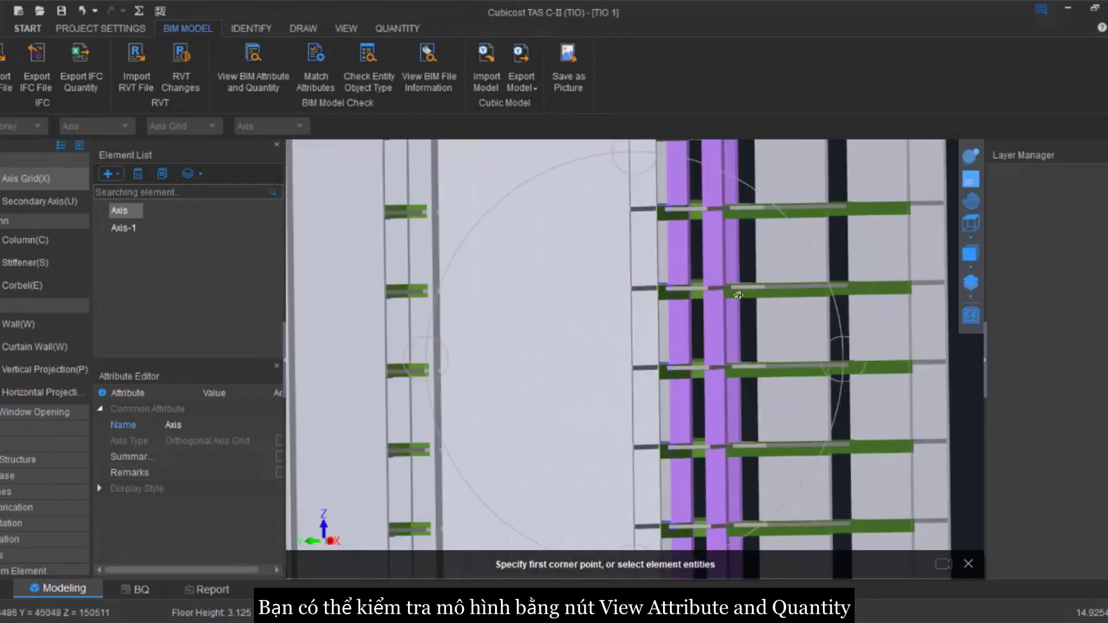
scroll(692, 326, up, 2)
drag(692, 327, 645, 253)
scroll(628, 285, down, 3)
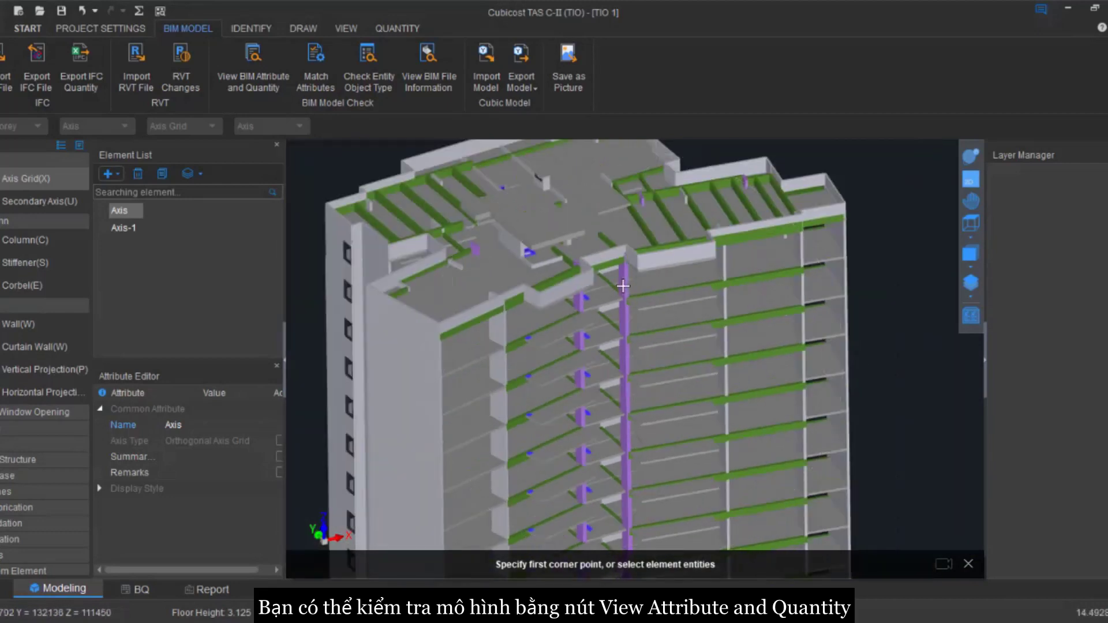
scroll(624, 285, up, 5)
scroll(623, 286, up, 2)
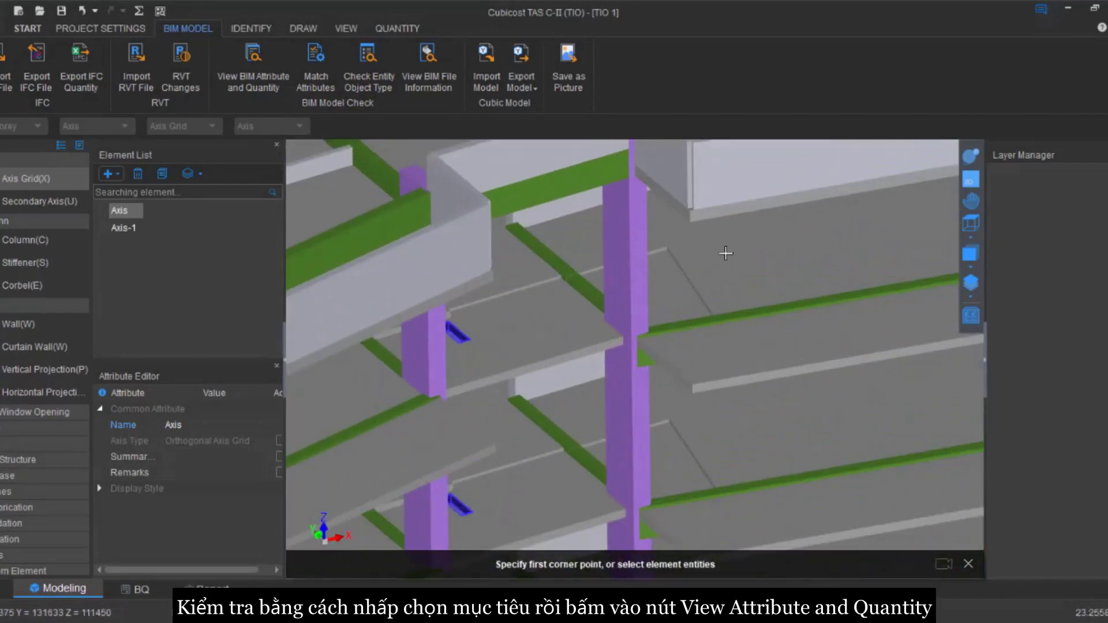
Show only columns, select the purple 800 x 300 column, and open its BIM attributes and quantities.
click(20, 247)
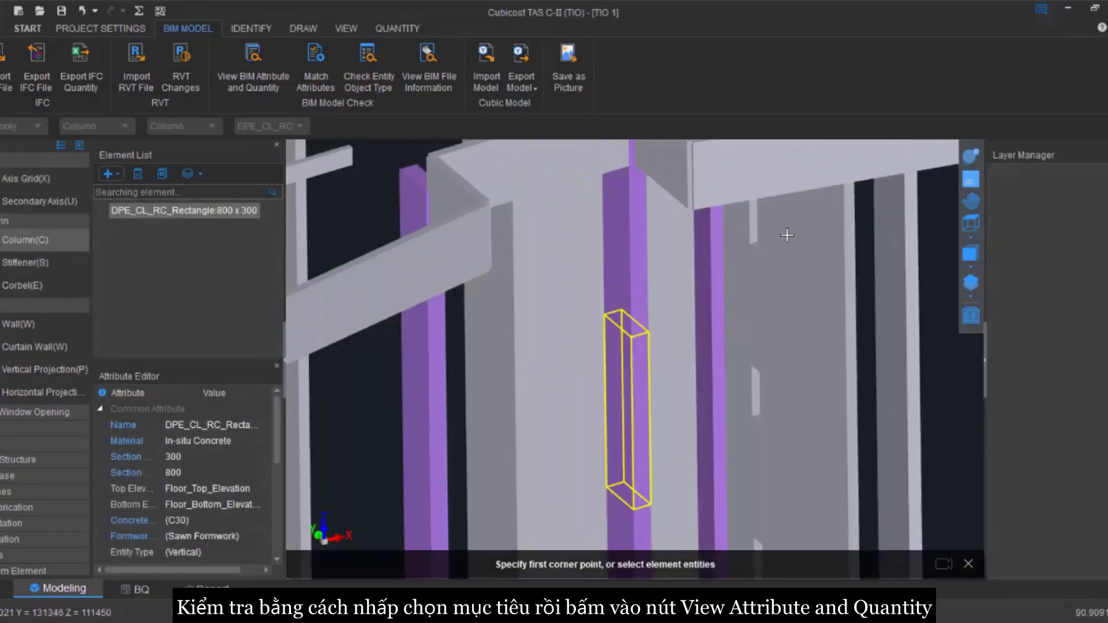
click(620, 260)
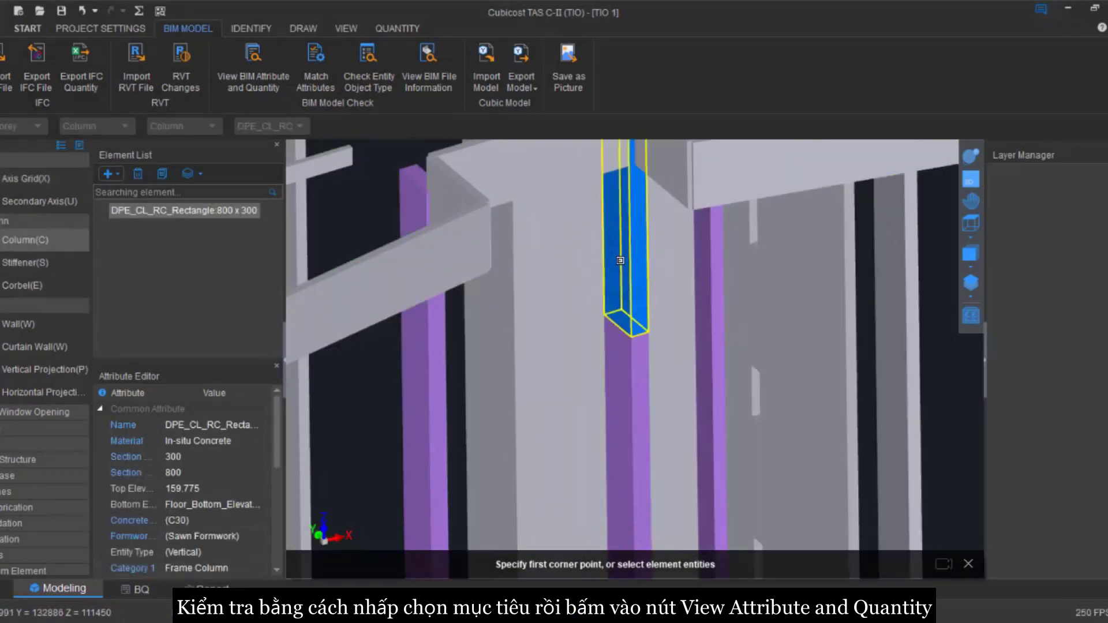
scroll(623, 265, down, 3)
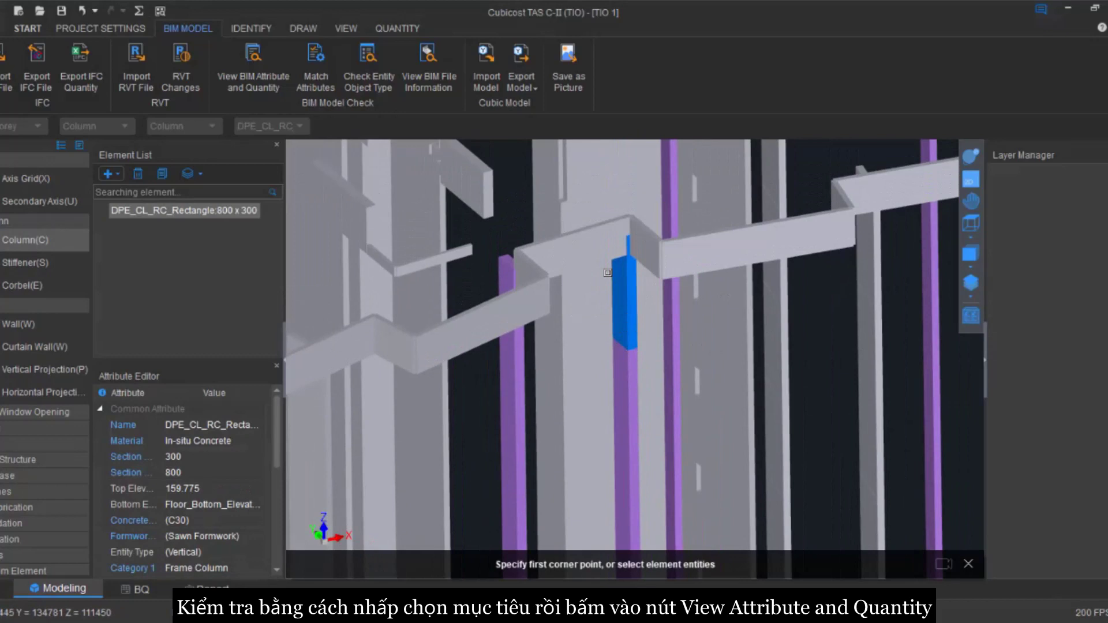
click(272, 86)
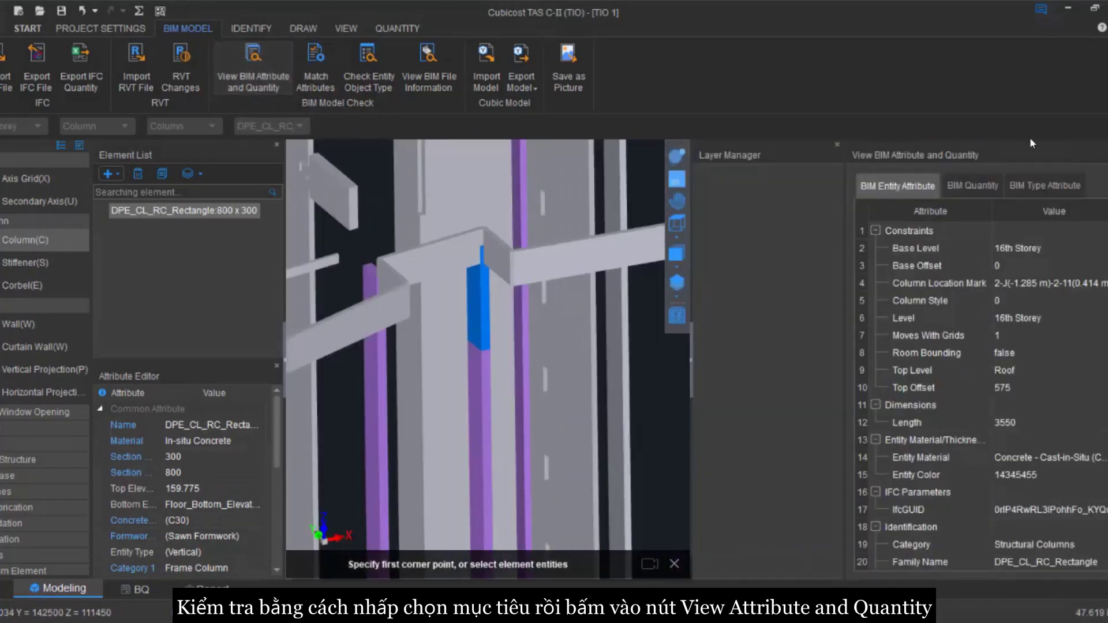
Review the column's BIM Entity and Type attributes, confirming Structural Columns category and 16th Storey level.
scroll(1023, 302, down, 3)
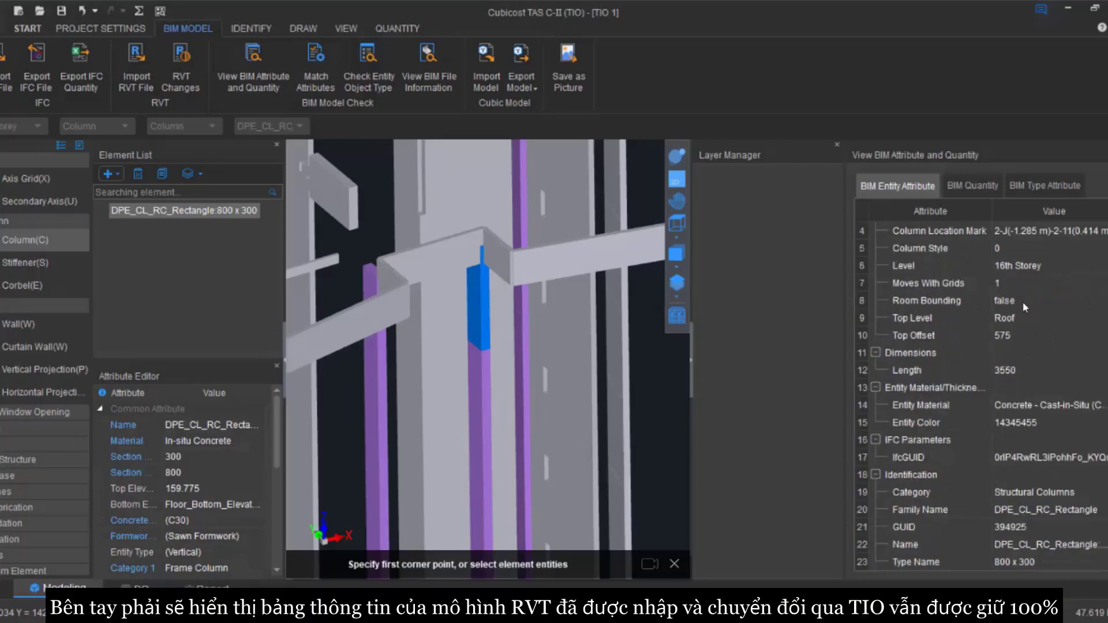
scroll(1021, 307, up, 1)
scroll(1019, 317, up, 2)
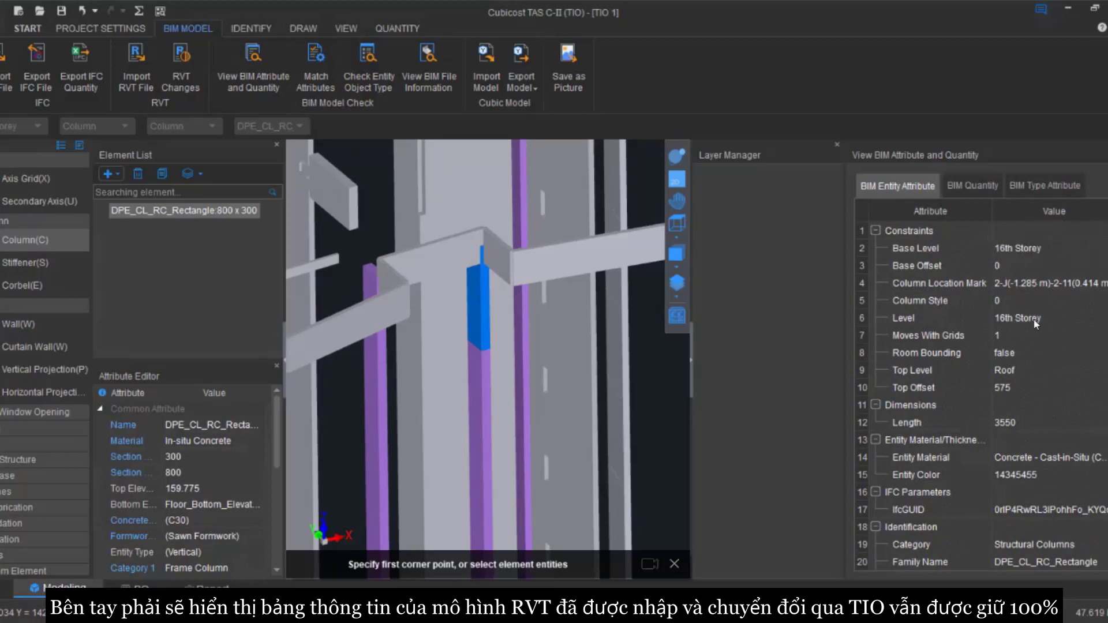
scroll(1026, 321, down, 3)
click(1042, 184)
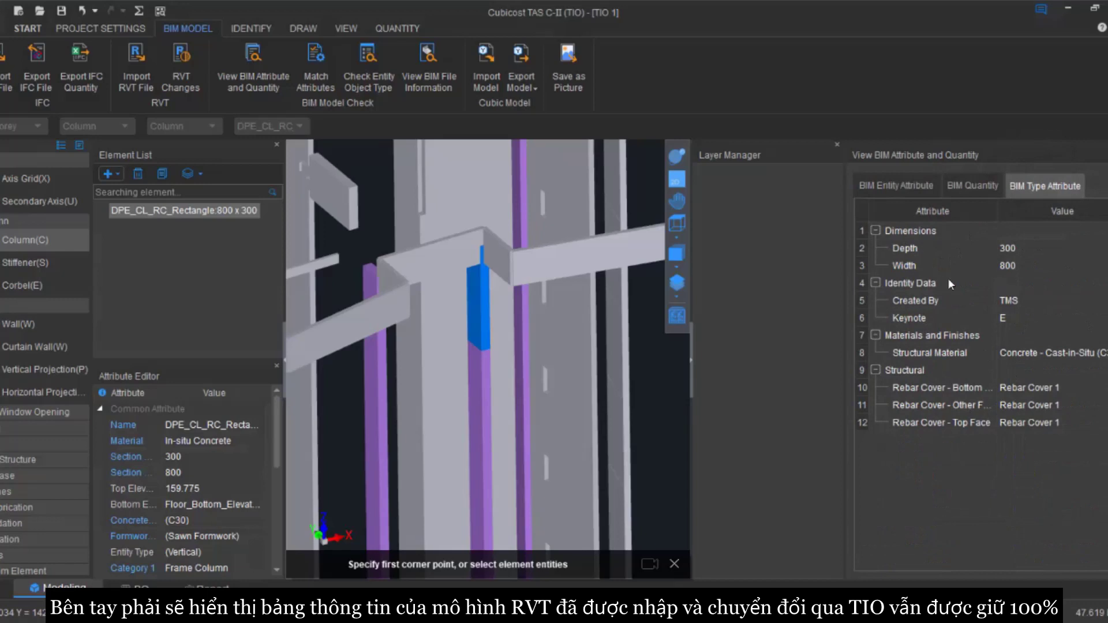
click(886, 187)
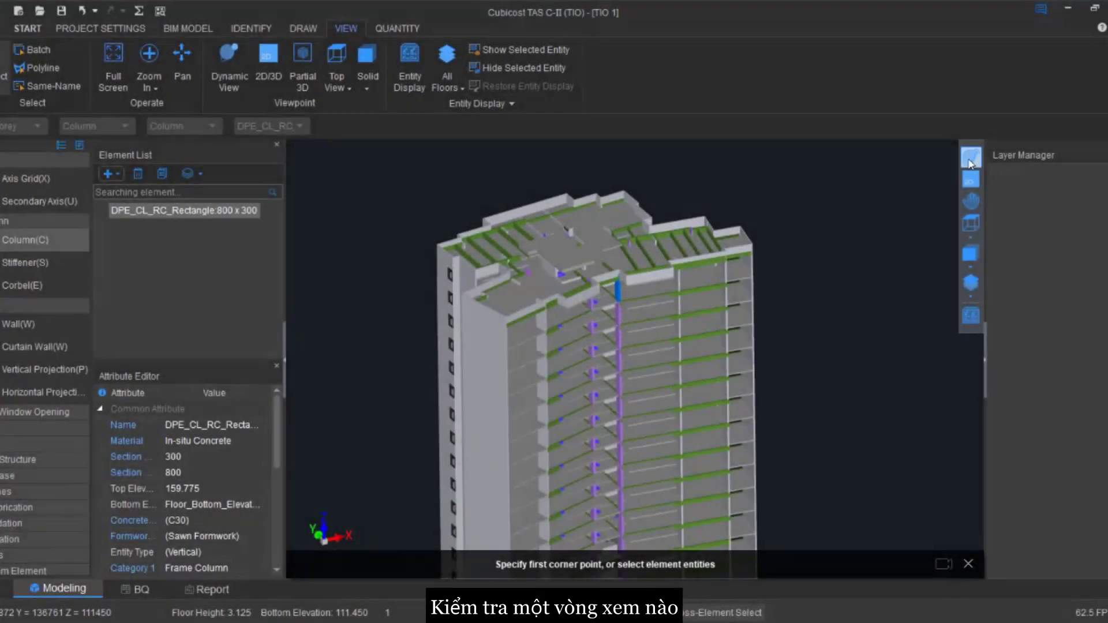
click(970, 164)
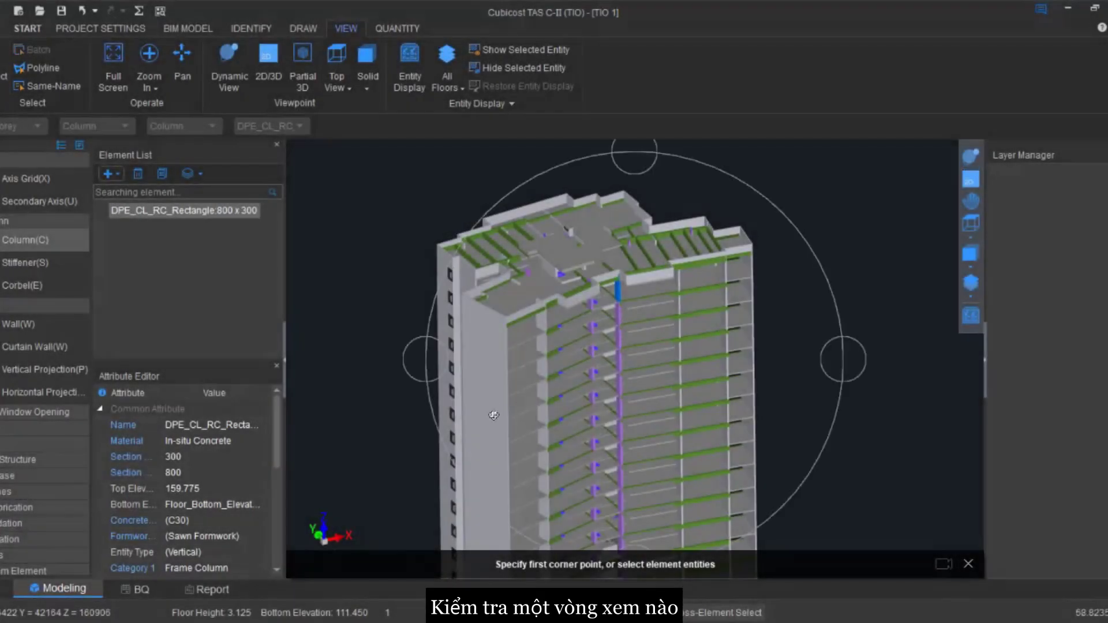
drag(498, 420, 701, 380)
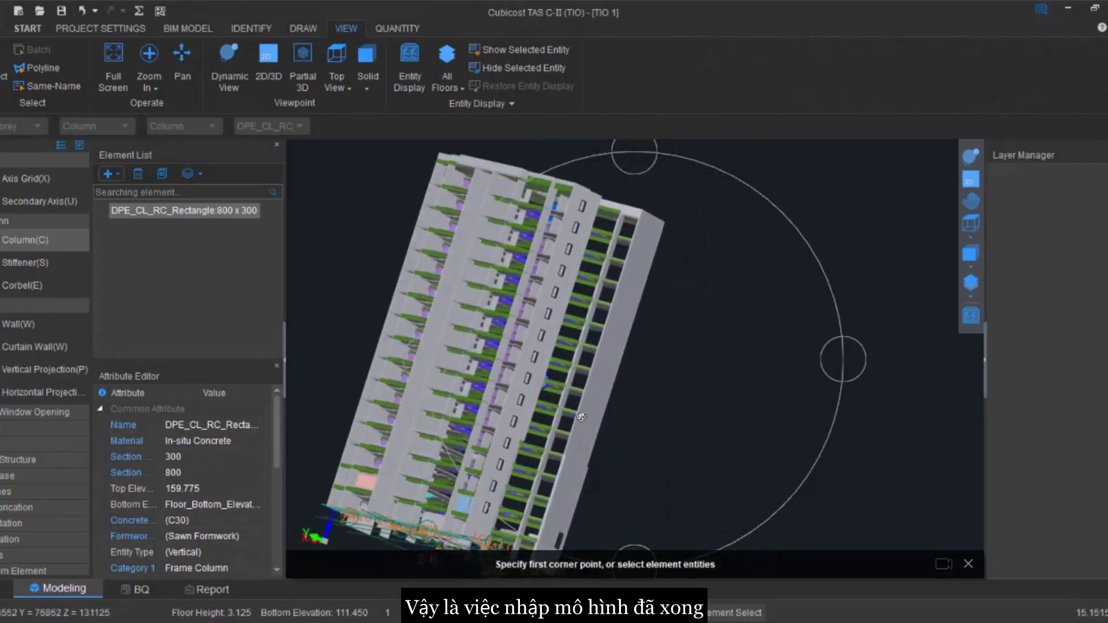
drag(568, 399, 637, 411)
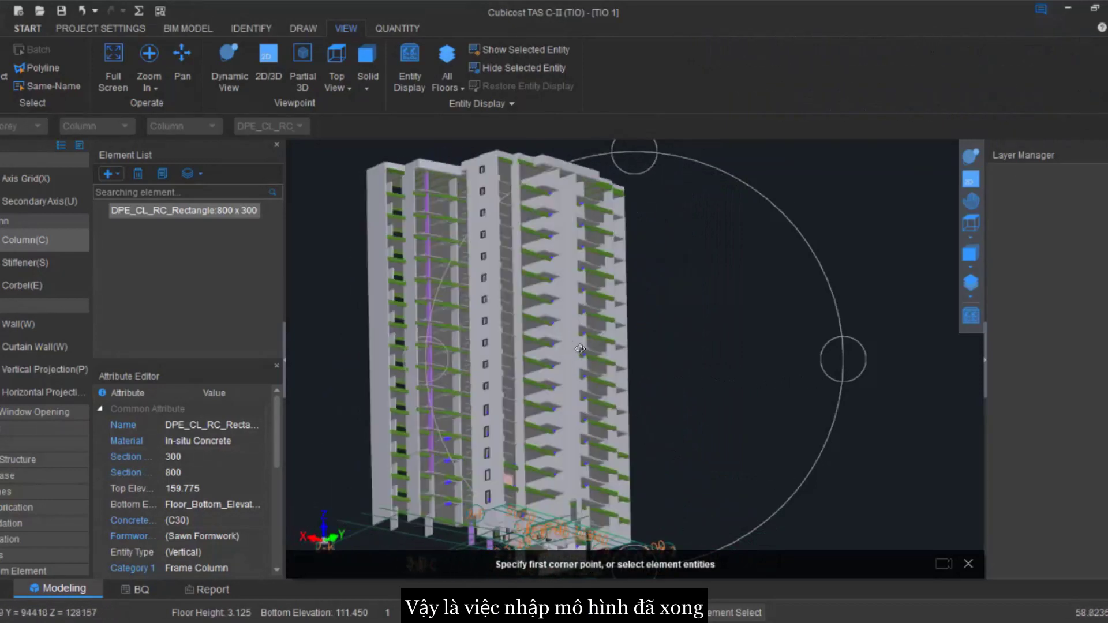
drag(579, 348, 774, 374)
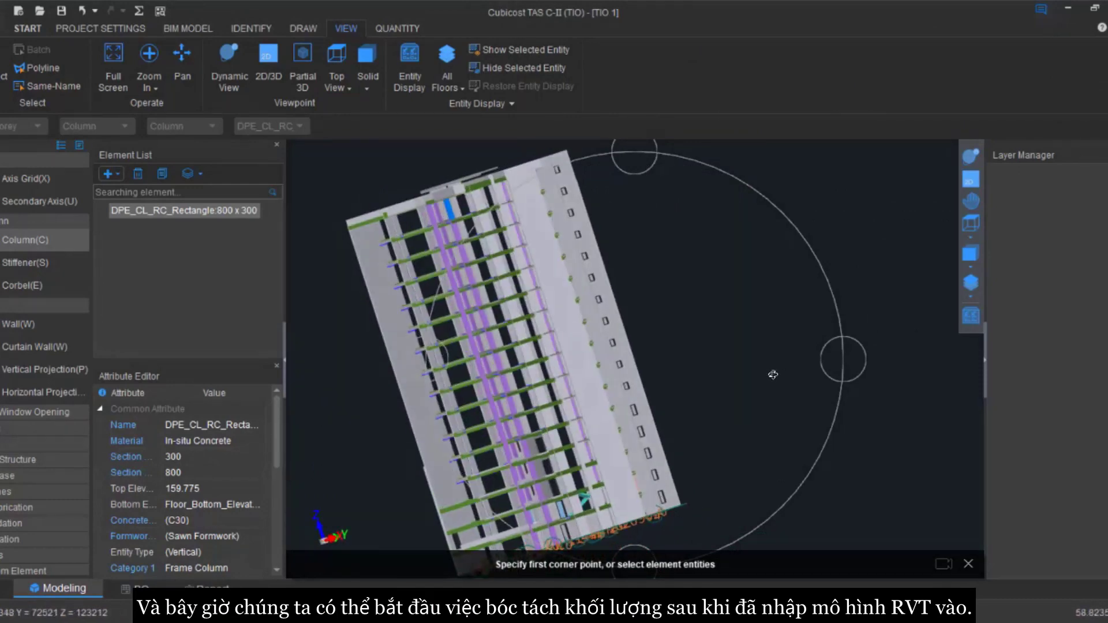
drag(559, 283, 740, 359)
scroll(740, 358, up, 2)
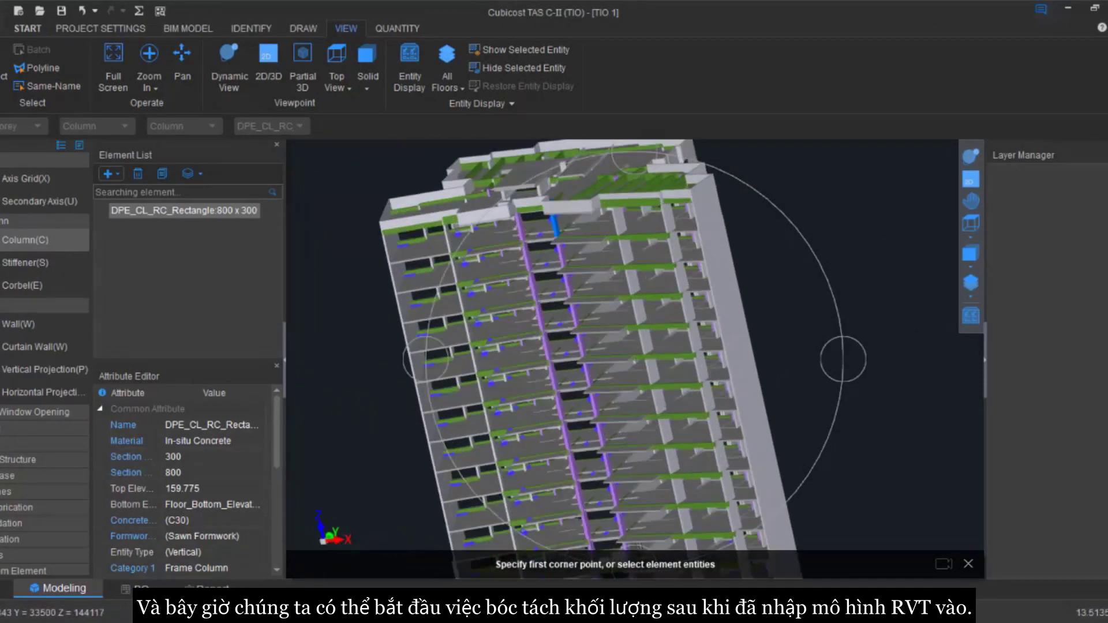
In Revit, zoom the tower to fit with ZF and orbit it to view from the left.
click(328, 553)
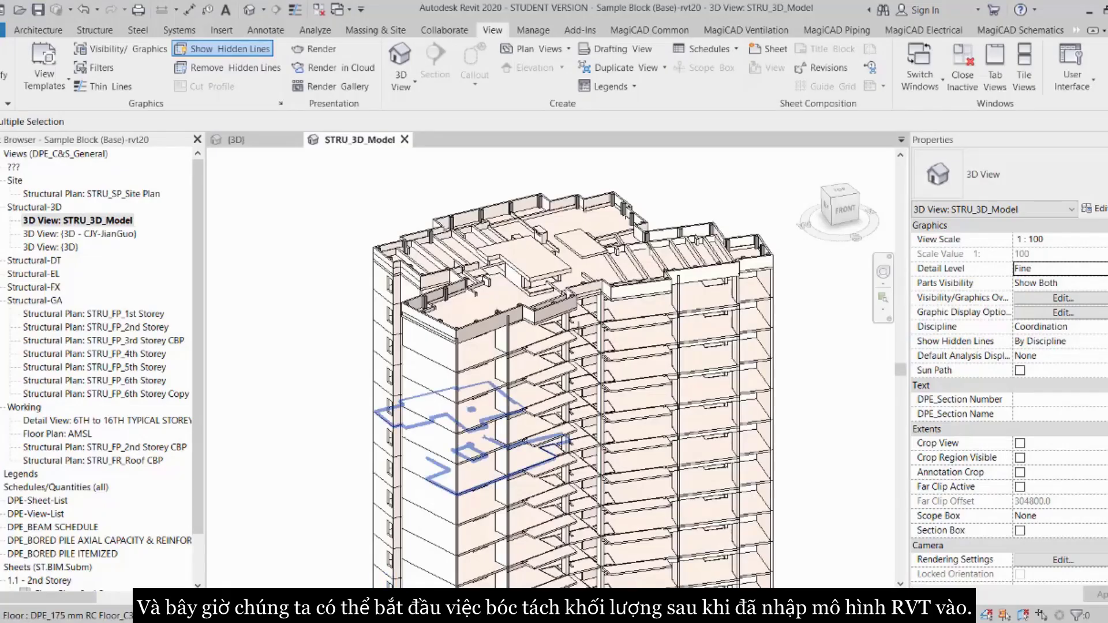
key(z)
key(f)
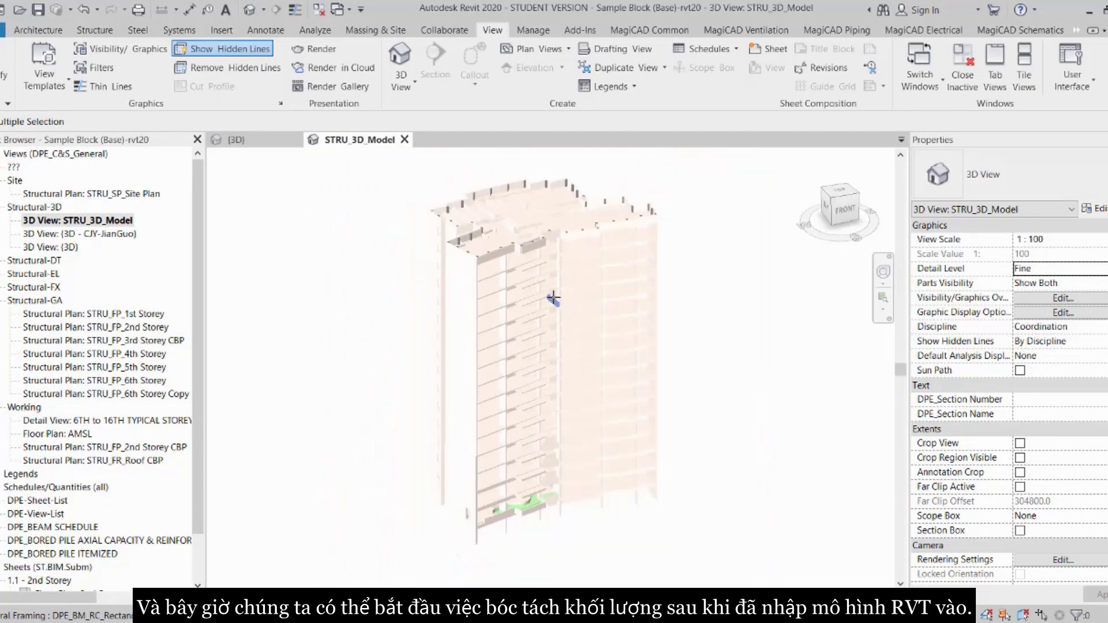
shift+middle_drag(556, 296, 465, 388)
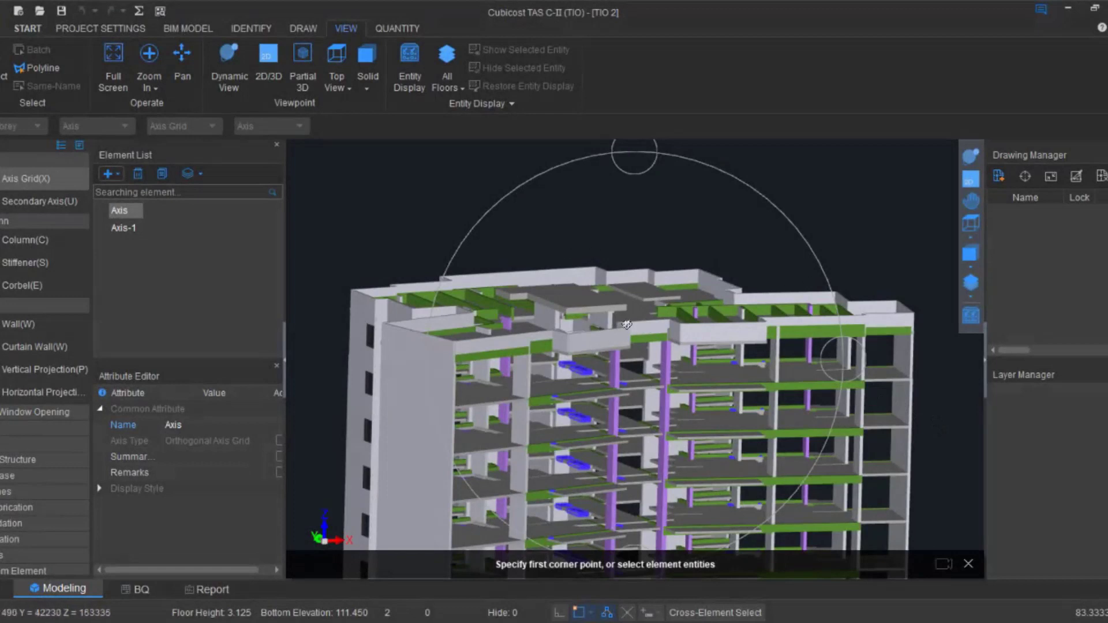
Orbit the imported tower model so more of its floors are visible.
mouse_move(626, 325)
mouse_down()
mouse_move(604, 329)
mouse_move(617, 332)
mouse_up()
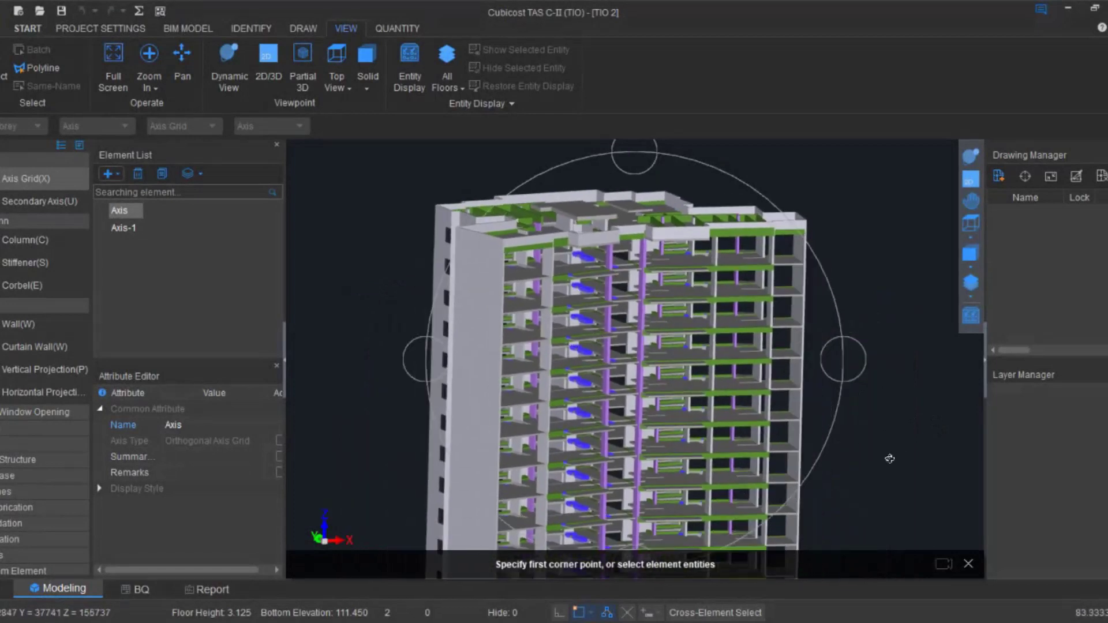
Calculate quantities and open the 1st Storey column error for ID 1758.
click(144, 19)
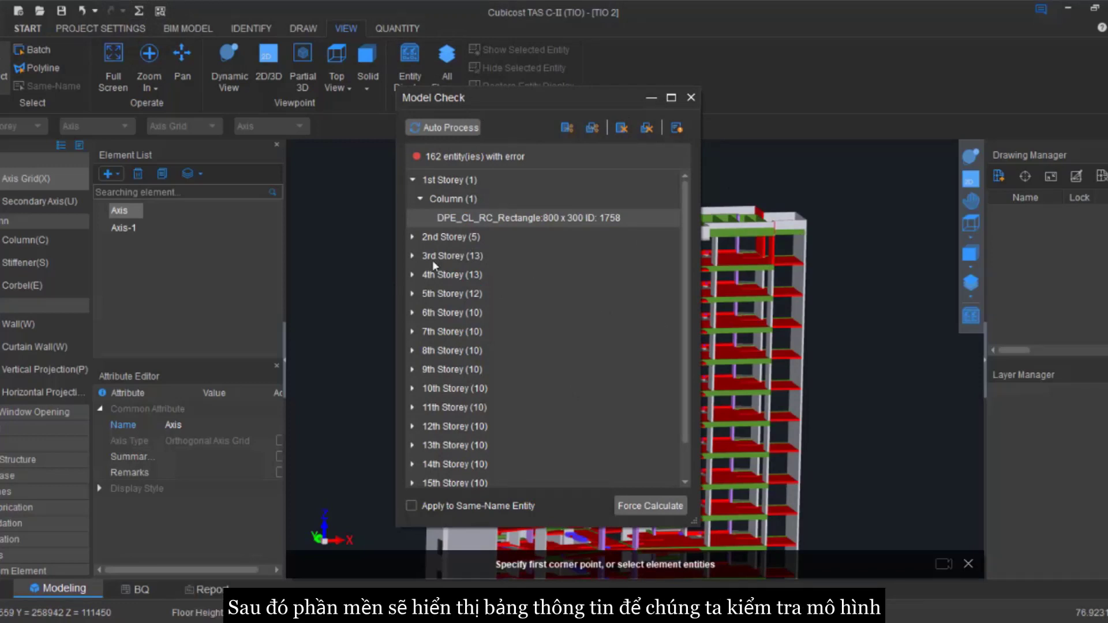
click(500, 218)
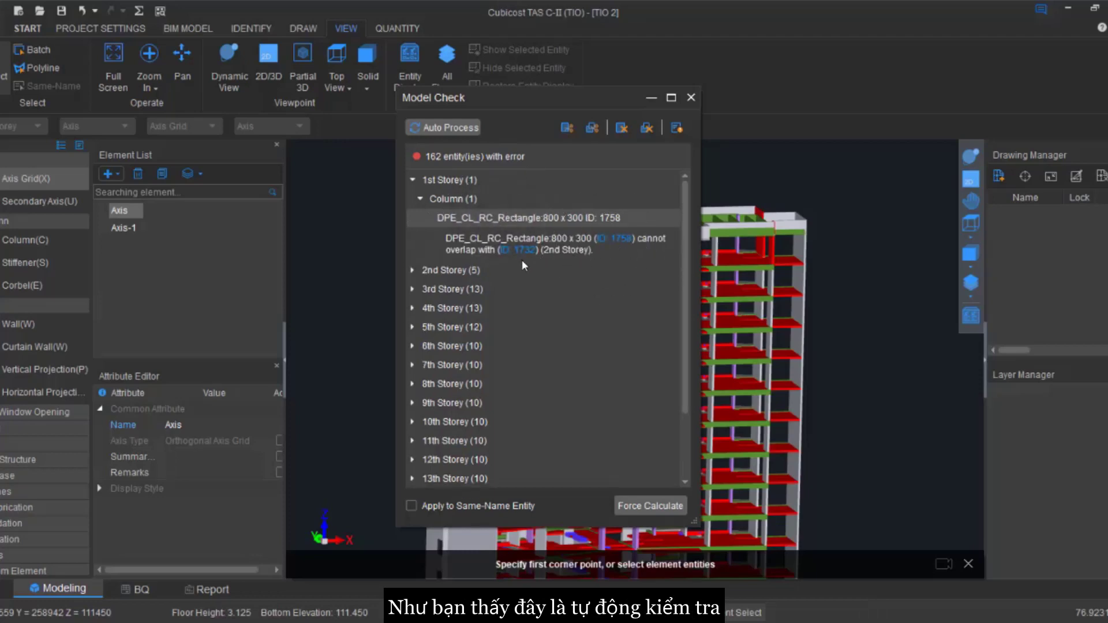
click(619, 245)
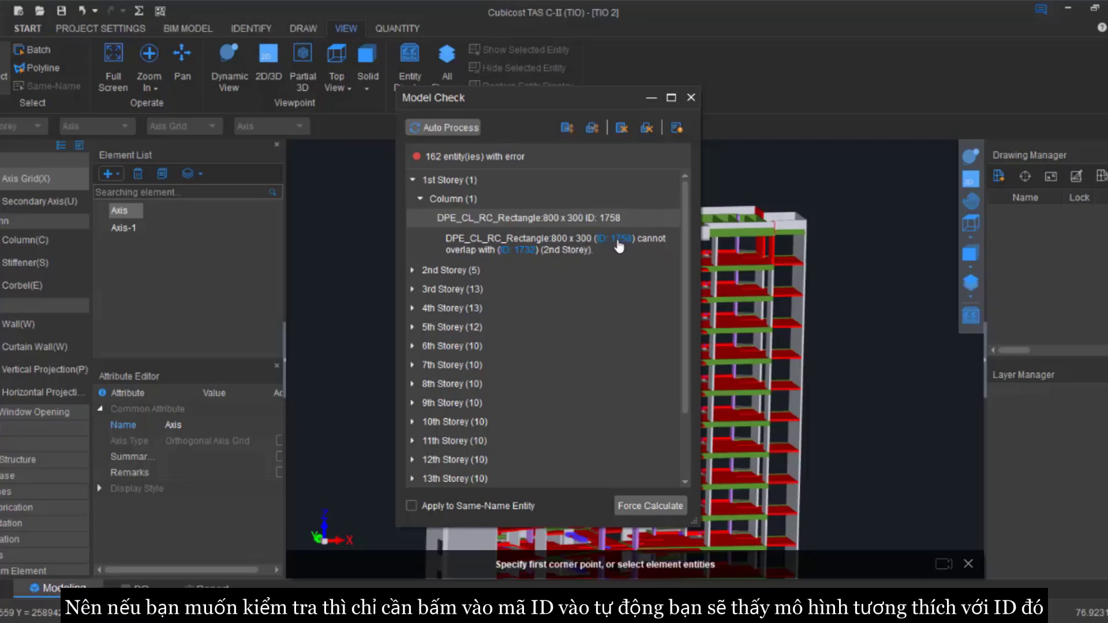
click(619, 246)
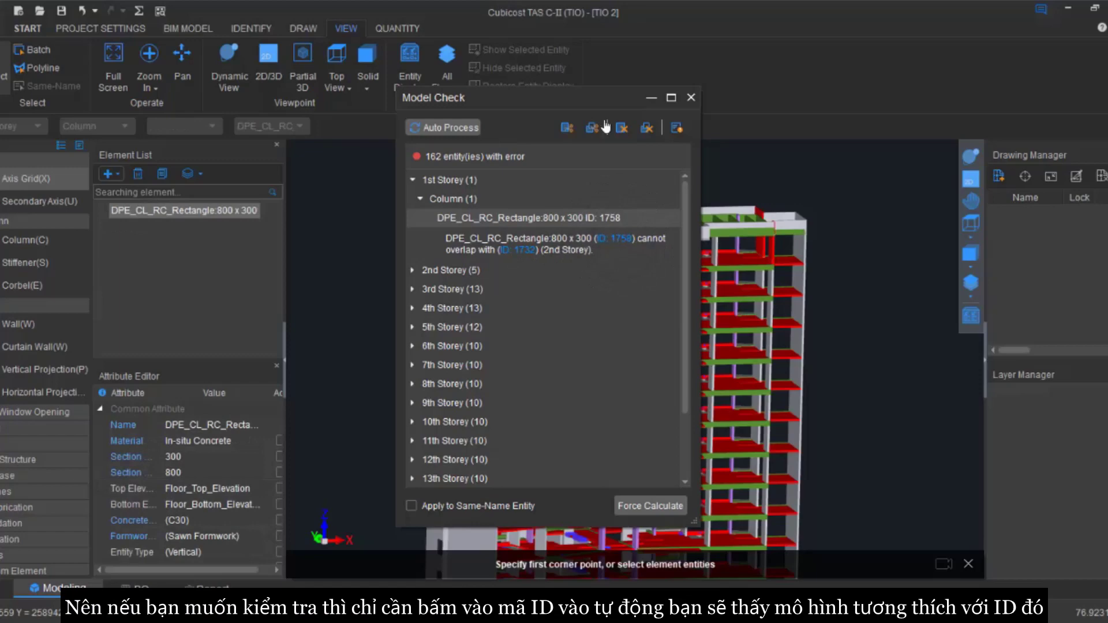
Locate and inspect the overlapping 800 x 300 columns on 1st Storey in the model.
drag(581, 96, 259, 95)
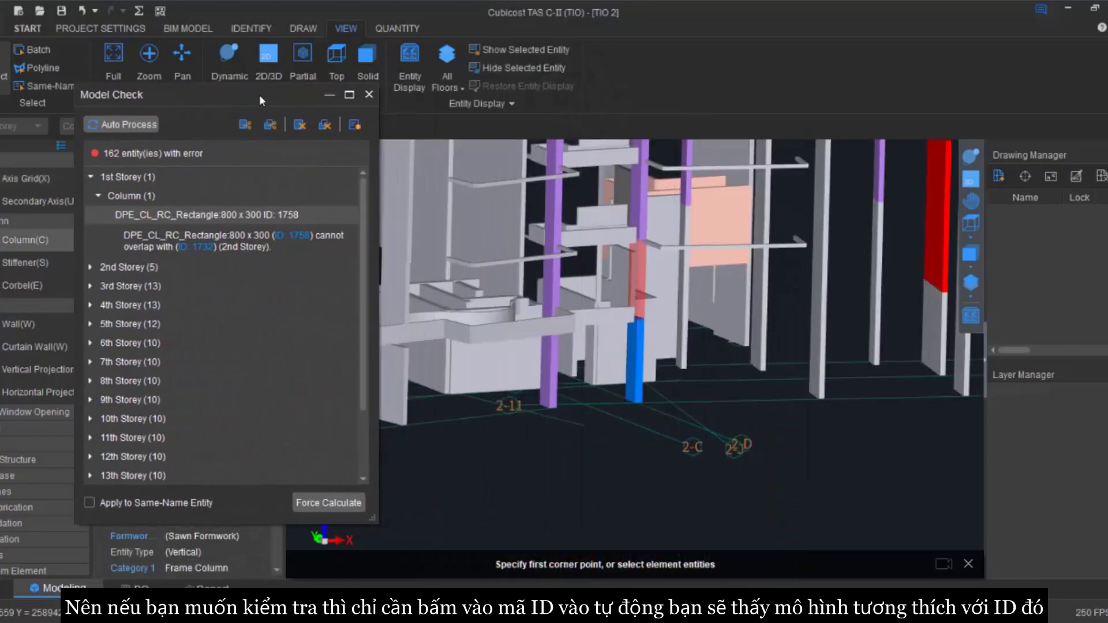
scroll(635, 303, up, 5)
middle_drag(635, 303, 673, 359)
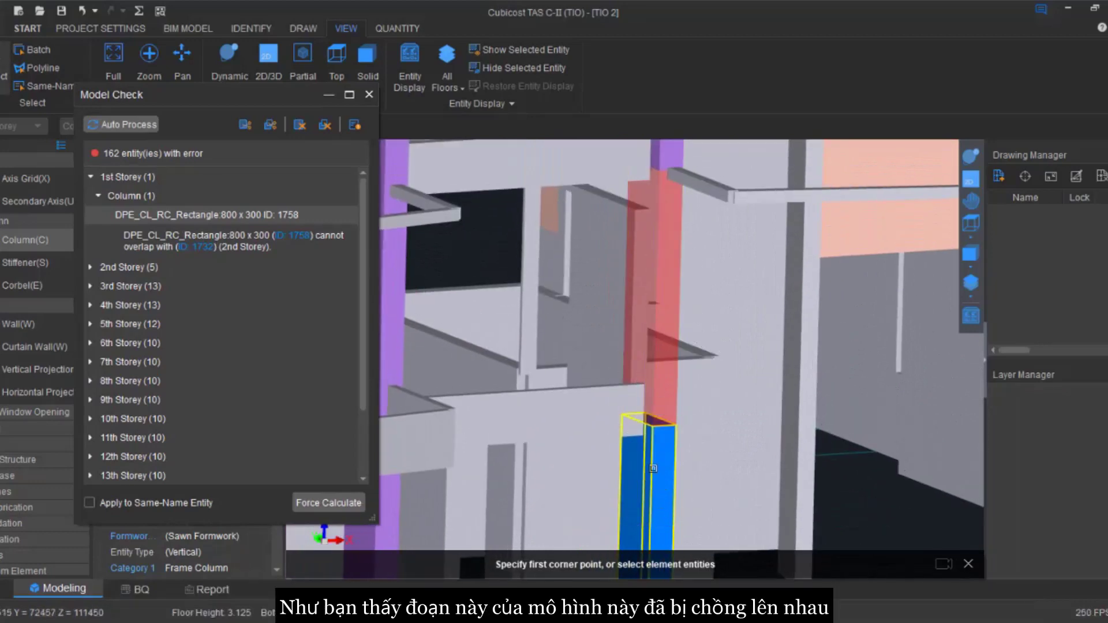
double_click(191, 247)
scroll(635, 369, up, 3)
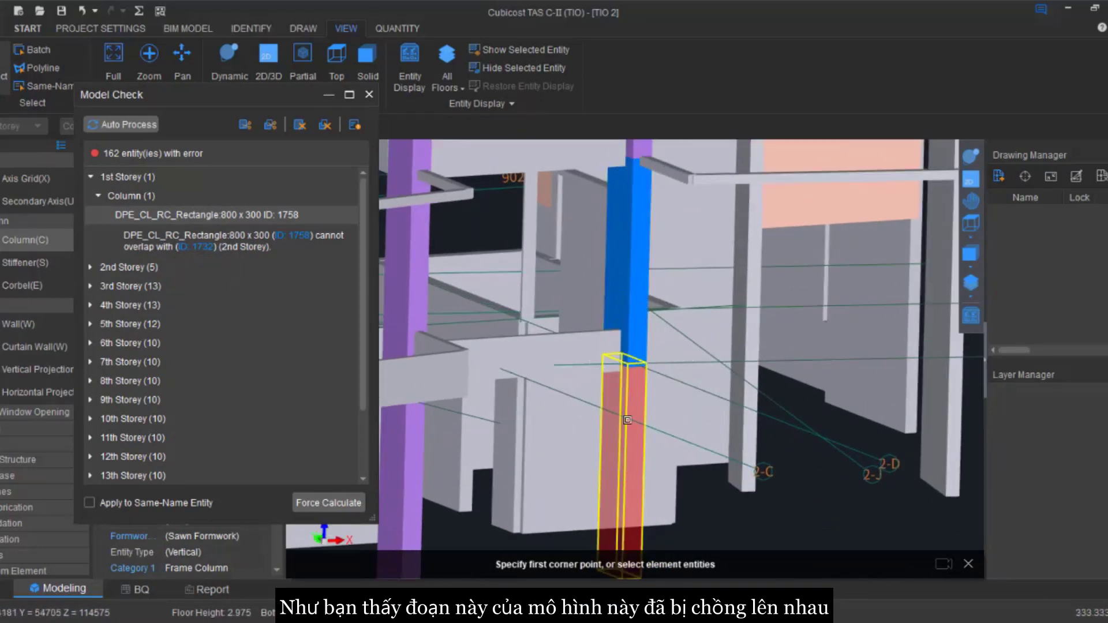
drag(242, 93, 571, 108)
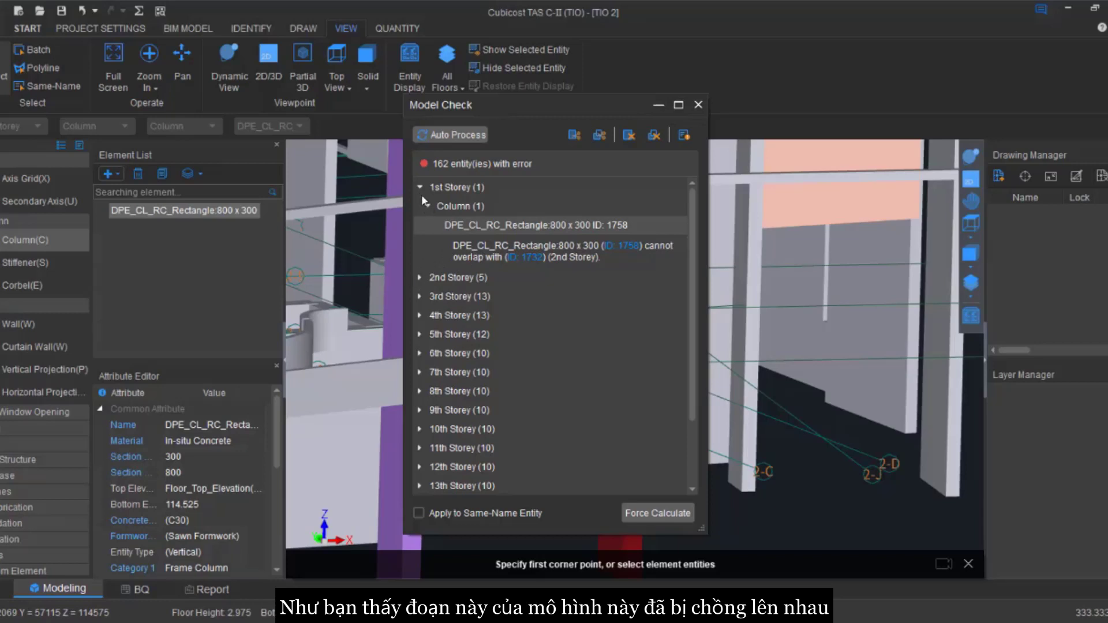
Review the 2nd Storey wall overlap error in Model Check, then collapse the storey.
click(420, 278)
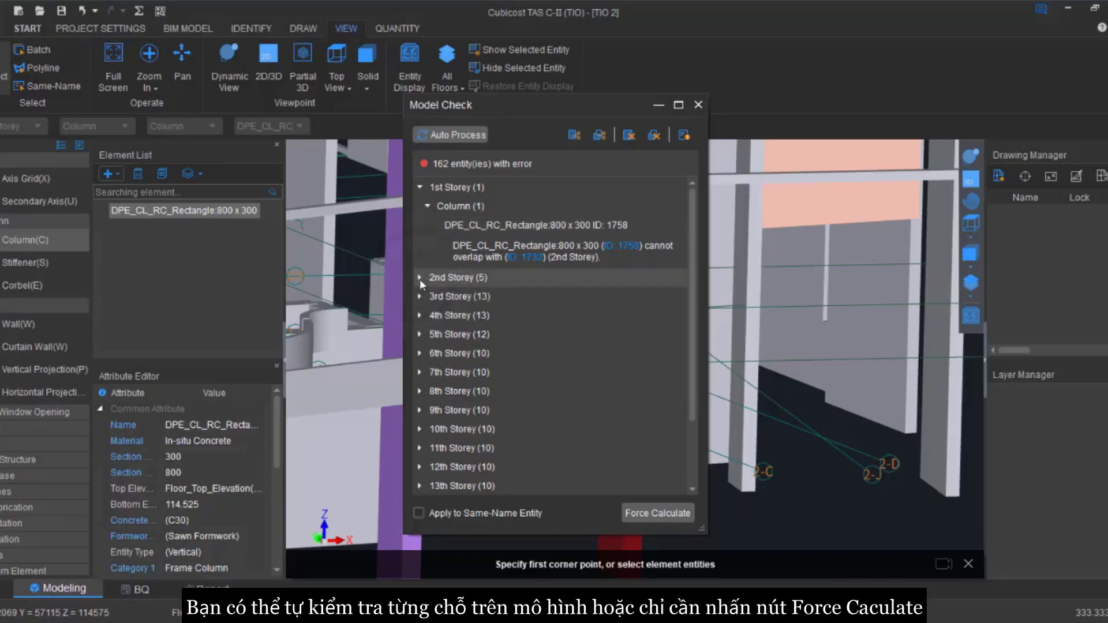
click(425, 296)
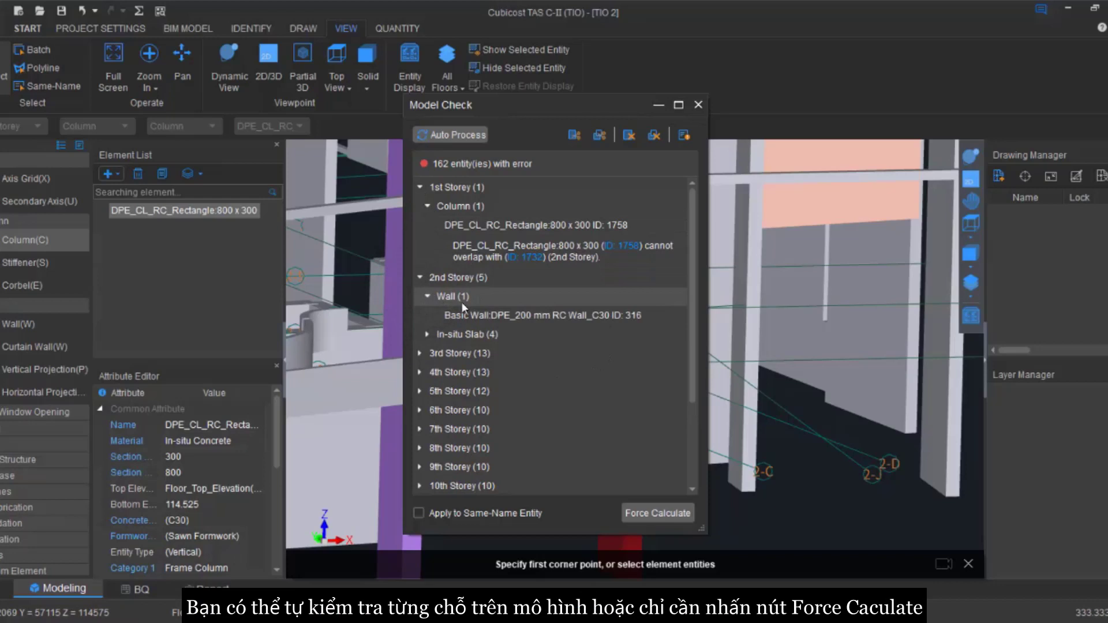
click(420, 278)
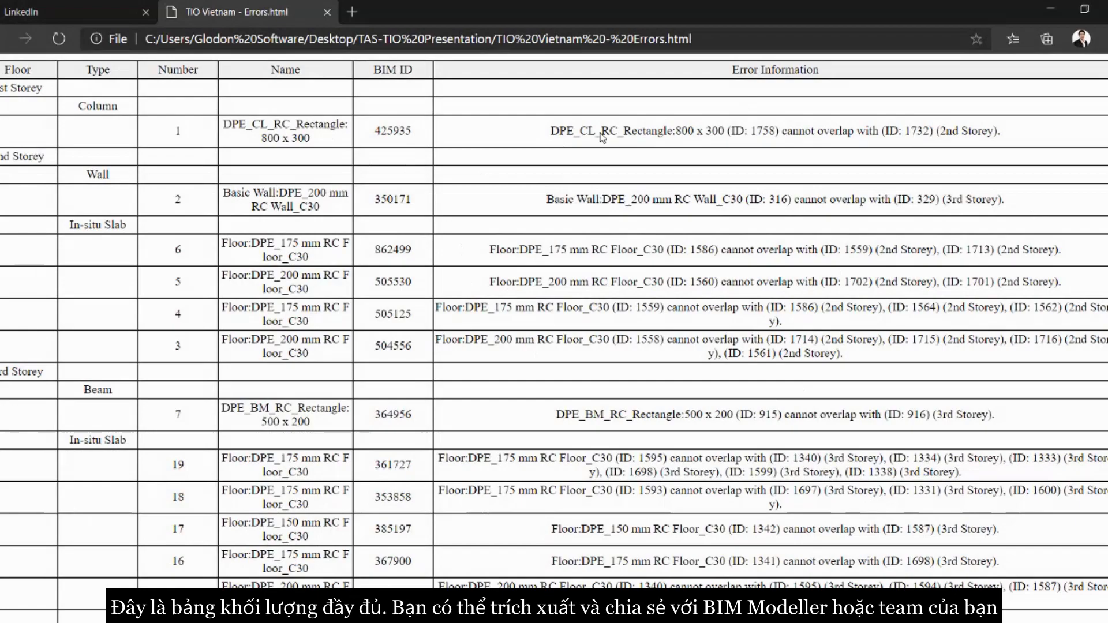
Read through the Errors.html table storey by storey, then switch back to Cubicost TAS.
scroll(559, 274, down, 15)
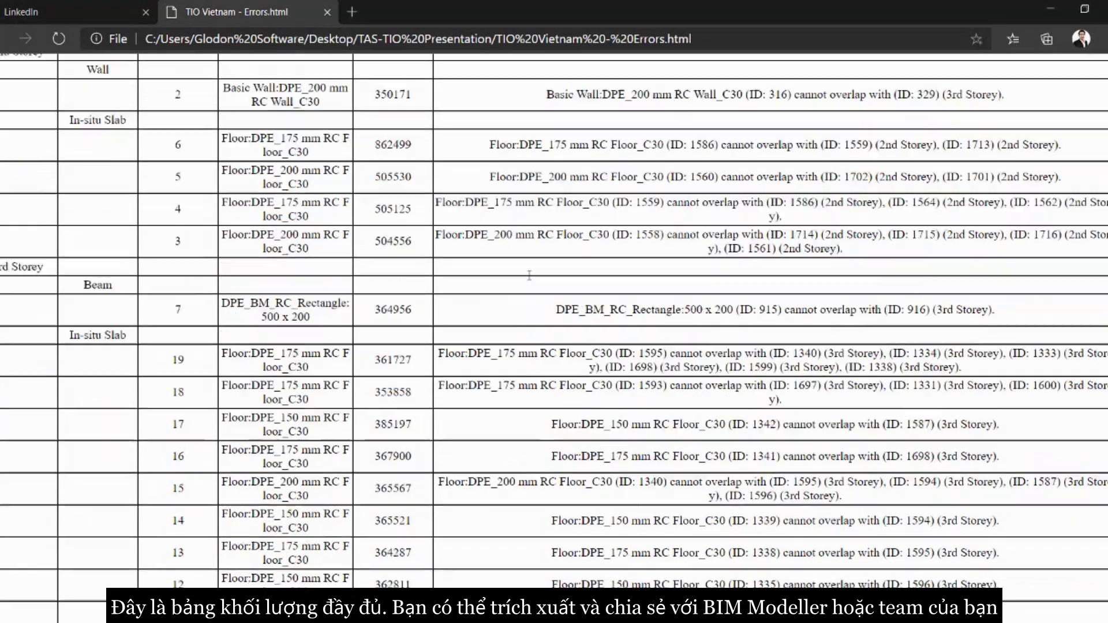
scroll(465, 302, down, 9)
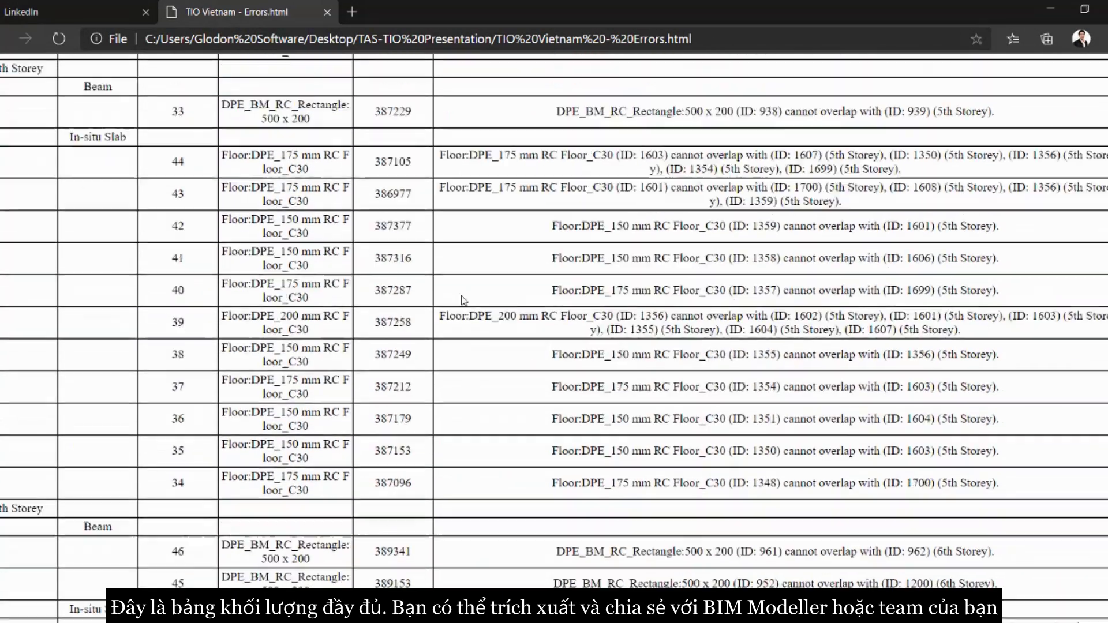
scroll(411, 331, down, 12)
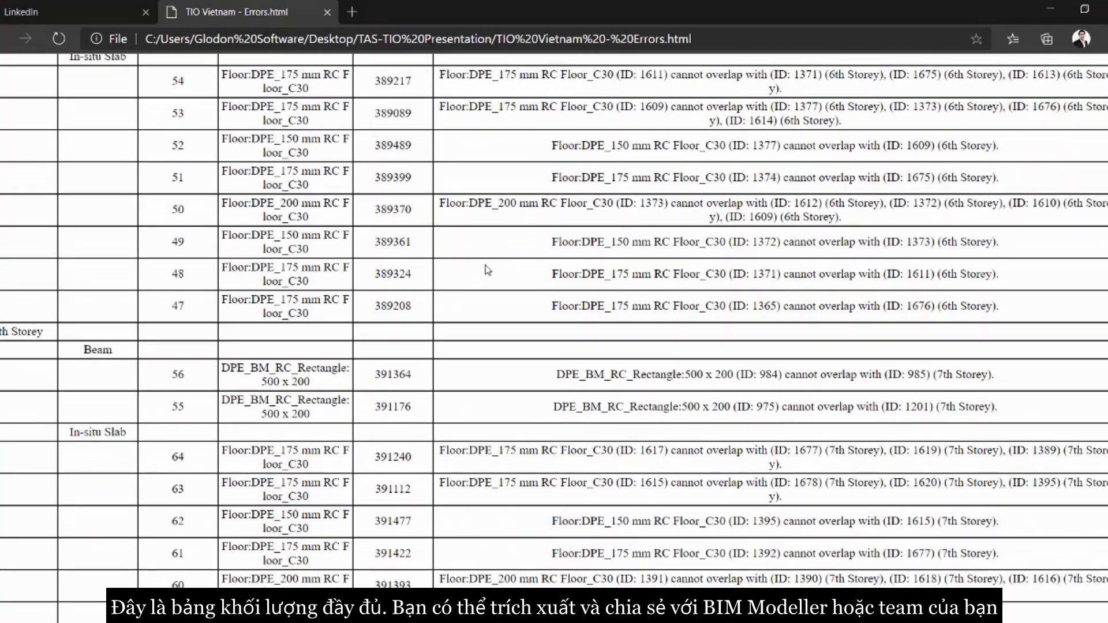
scroll(426, 300, down, 20)
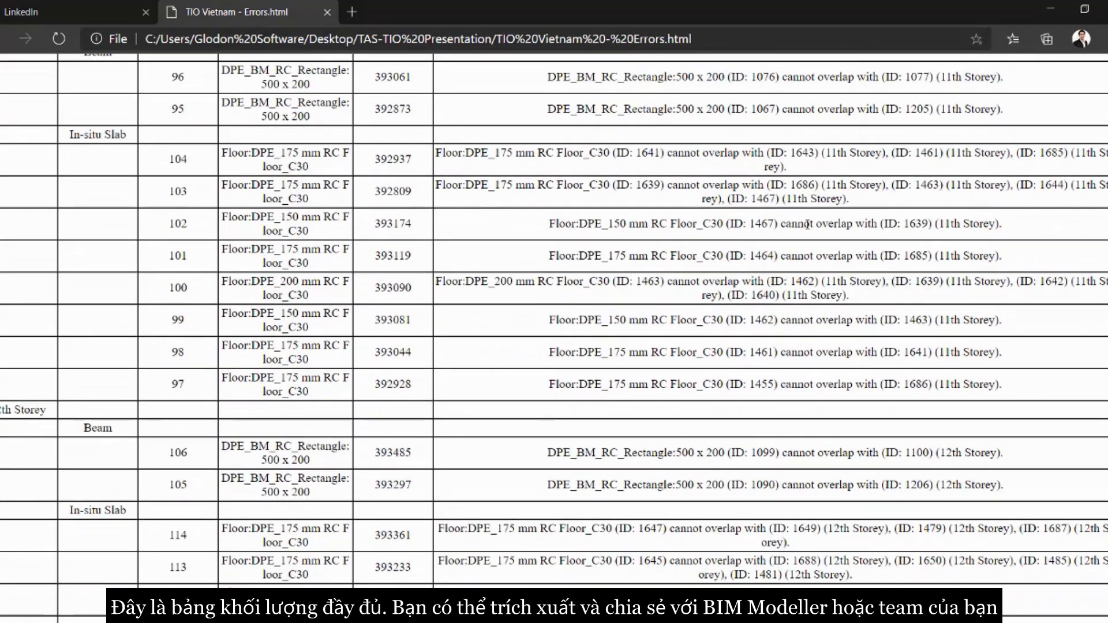
scroll(337, 262, up, 20)
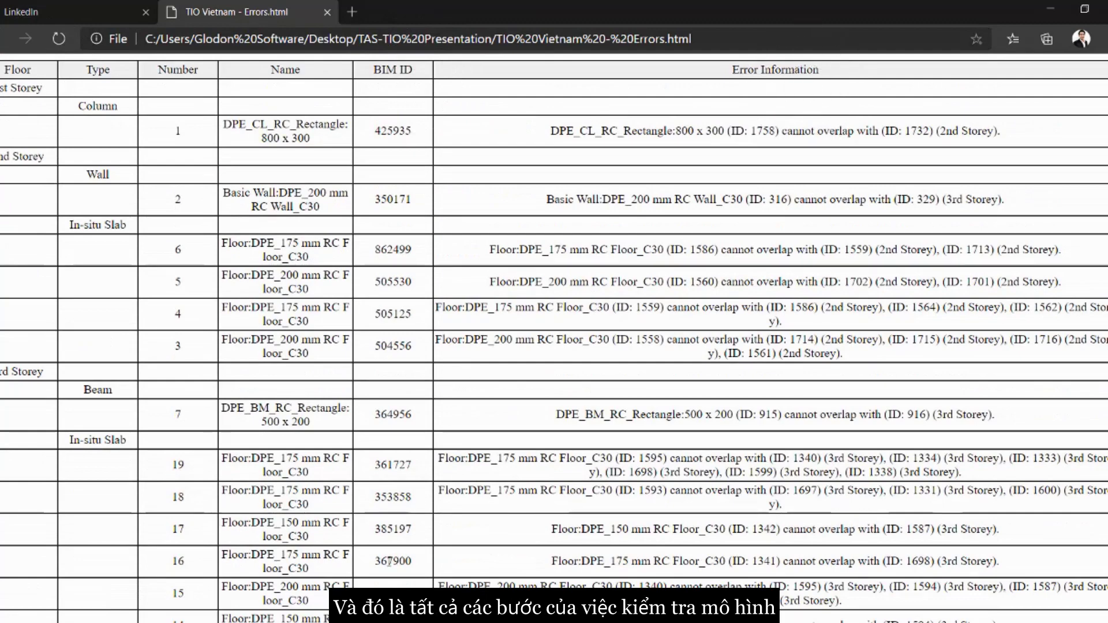
key(alt+Tab)
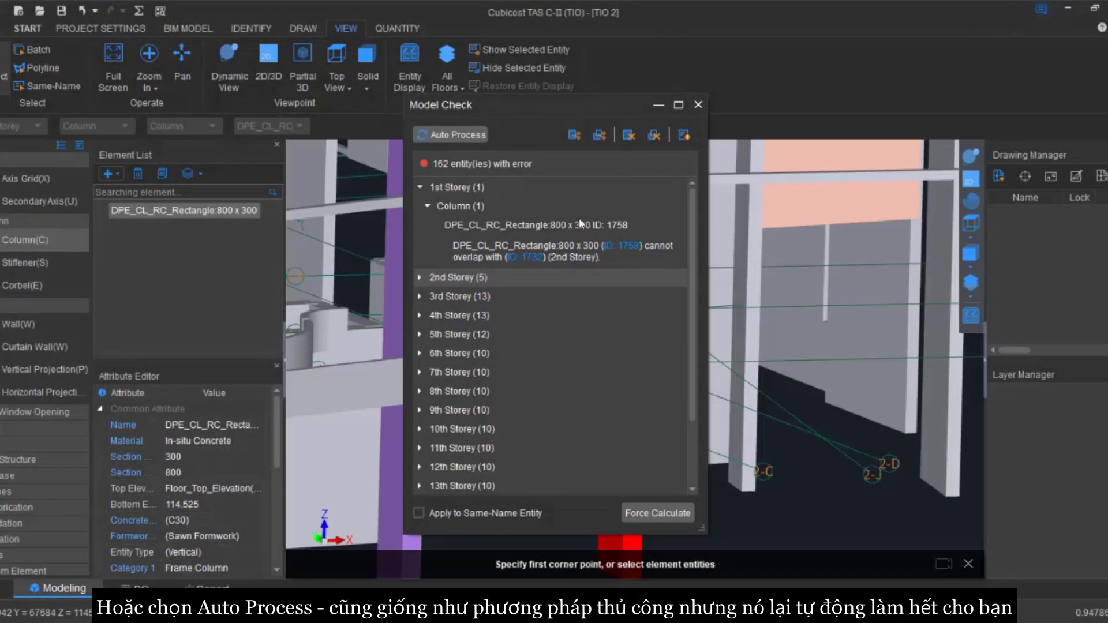
Bring up Auto Process Settings and review the Column, Pile, Wall and Beam overlap rules.
click(452, 143)
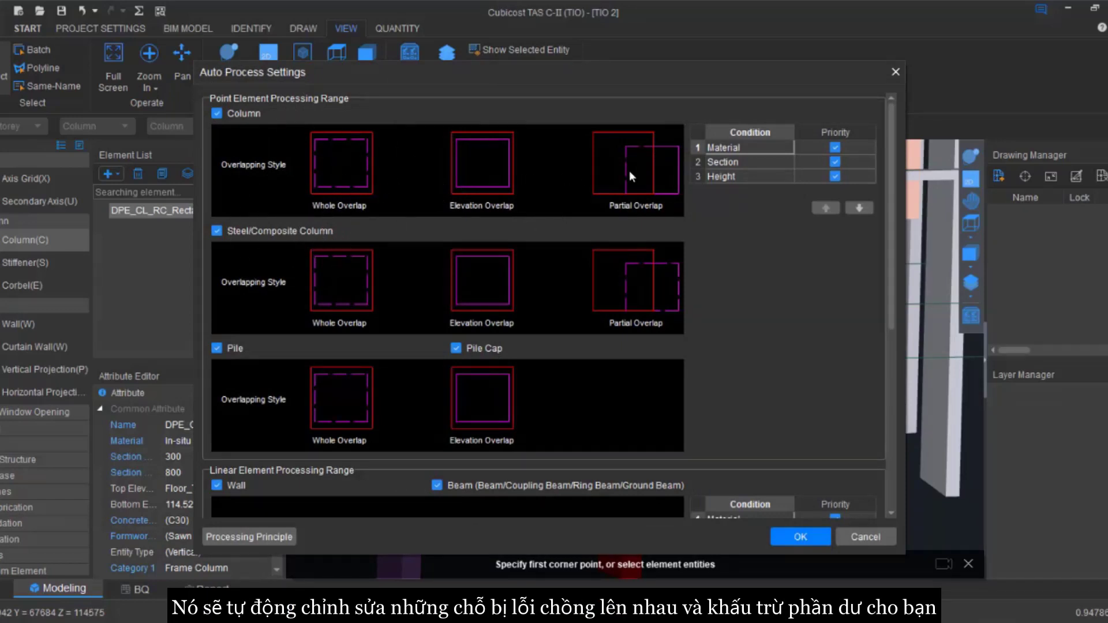
drag(630, 176, 568, 180)
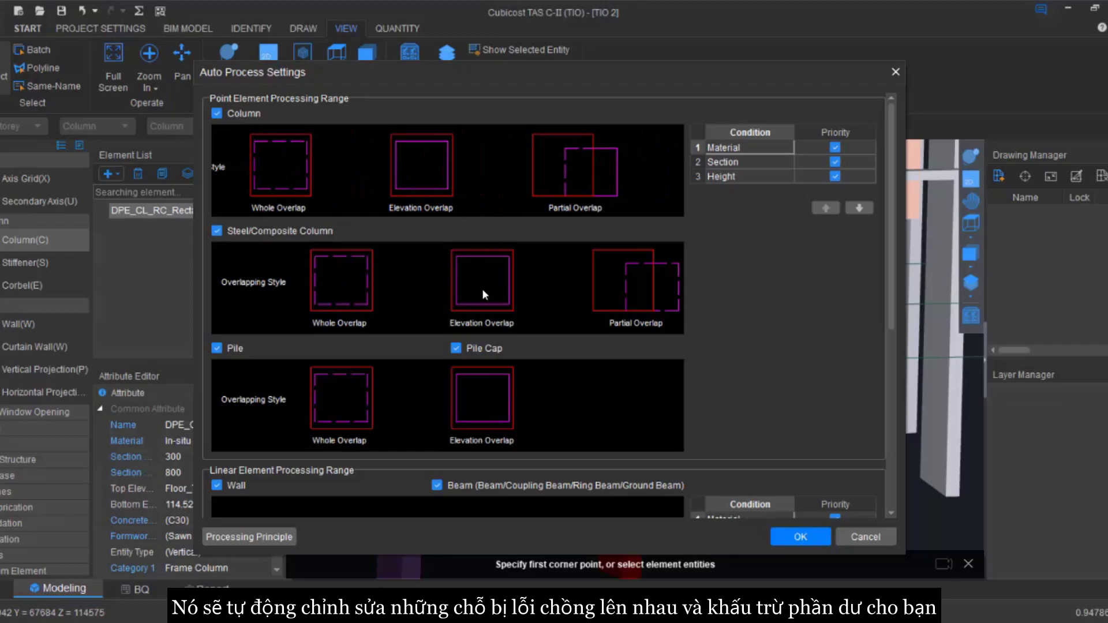
drag(548, 291, 491, 272)
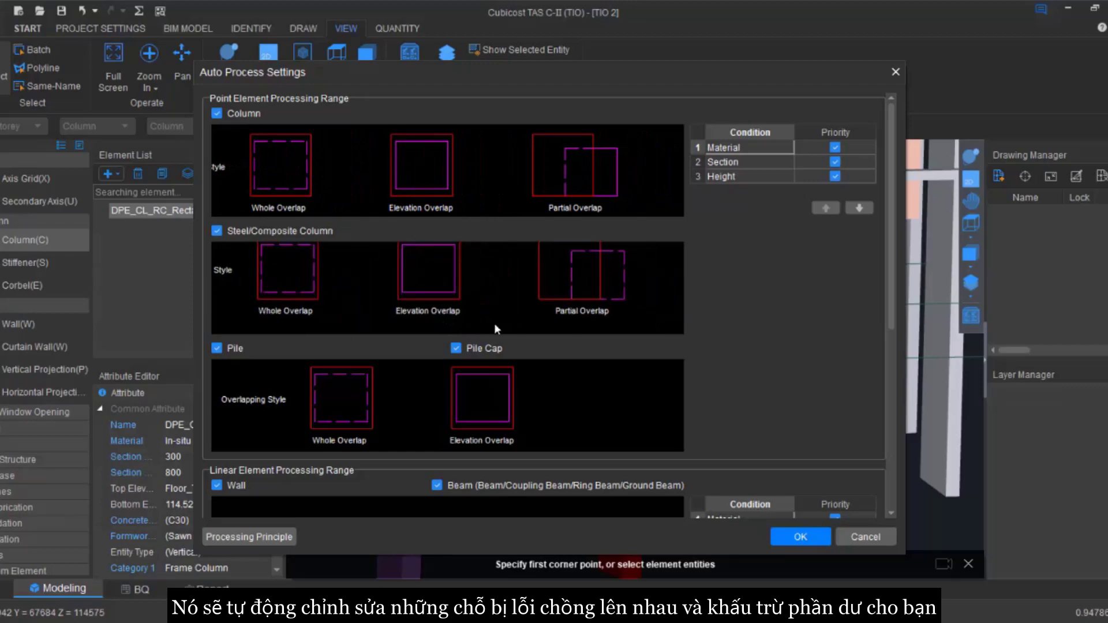
scroll(628, 333, down, 6)
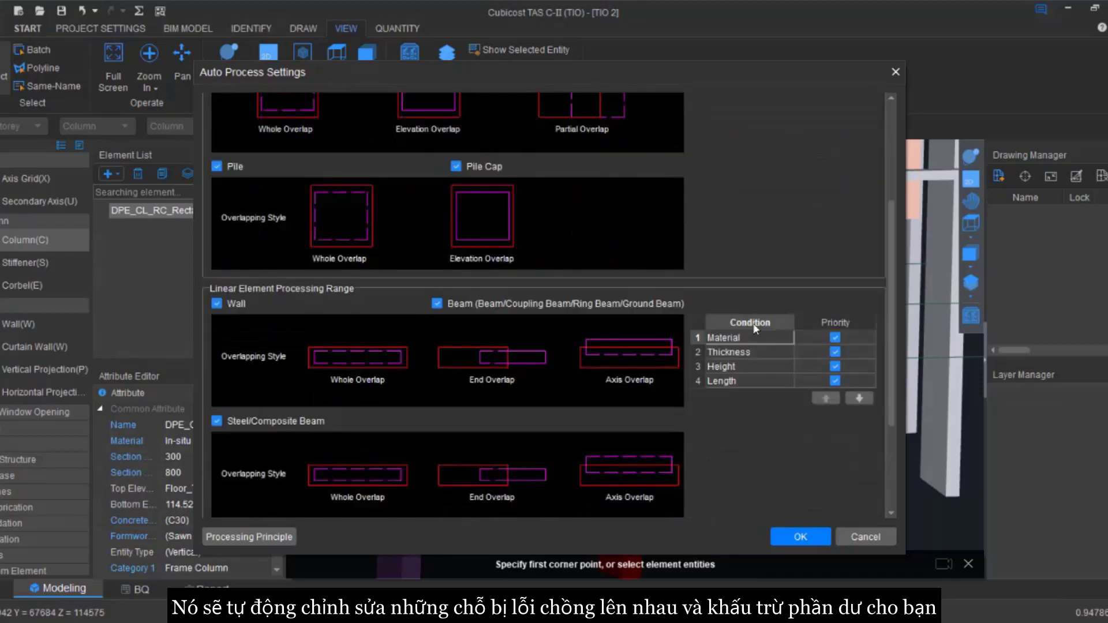
scroll(716, 348, up, 6)
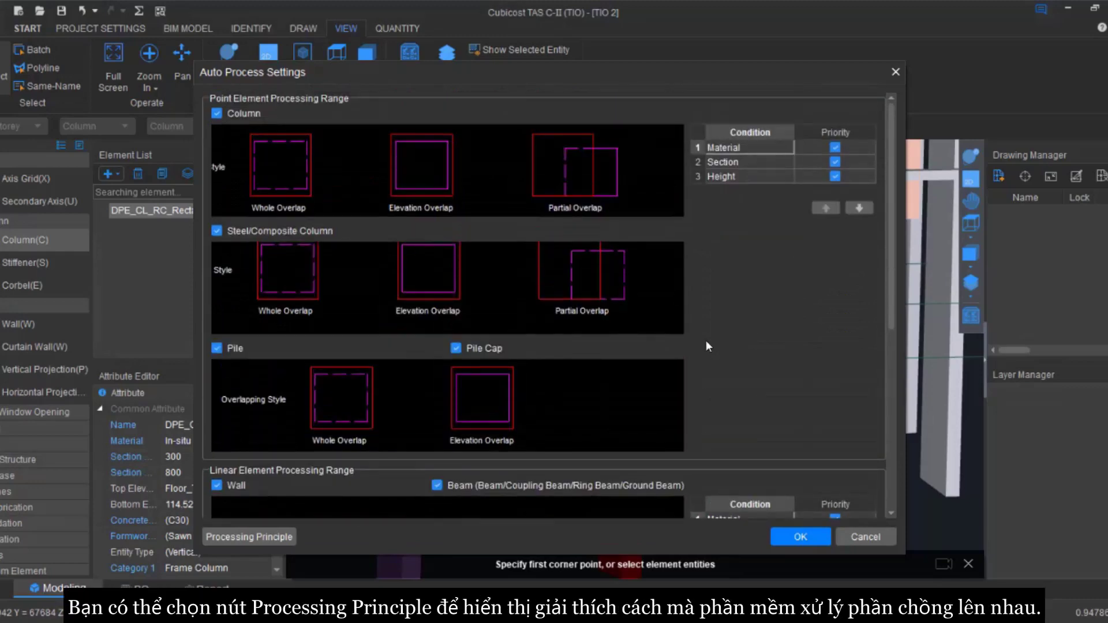
click(279, 542)
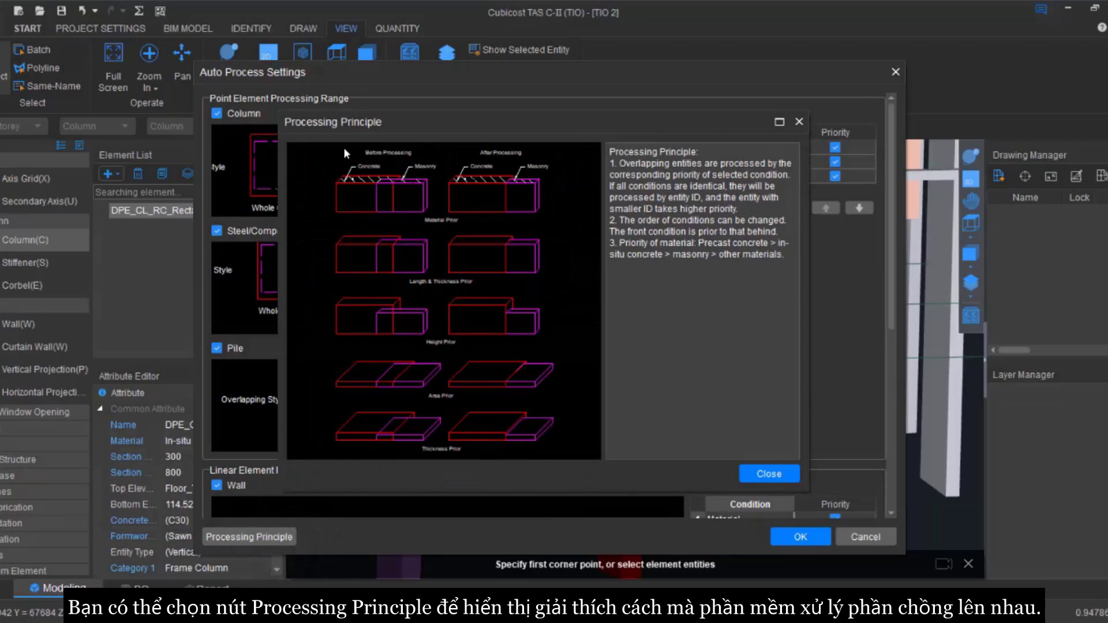
mouse_move(484, 285)
mouse_down()
mouse_move(491, 224)
mouse_move(485, 292)
mouse_up()
scroll(485, 292, up, 5)
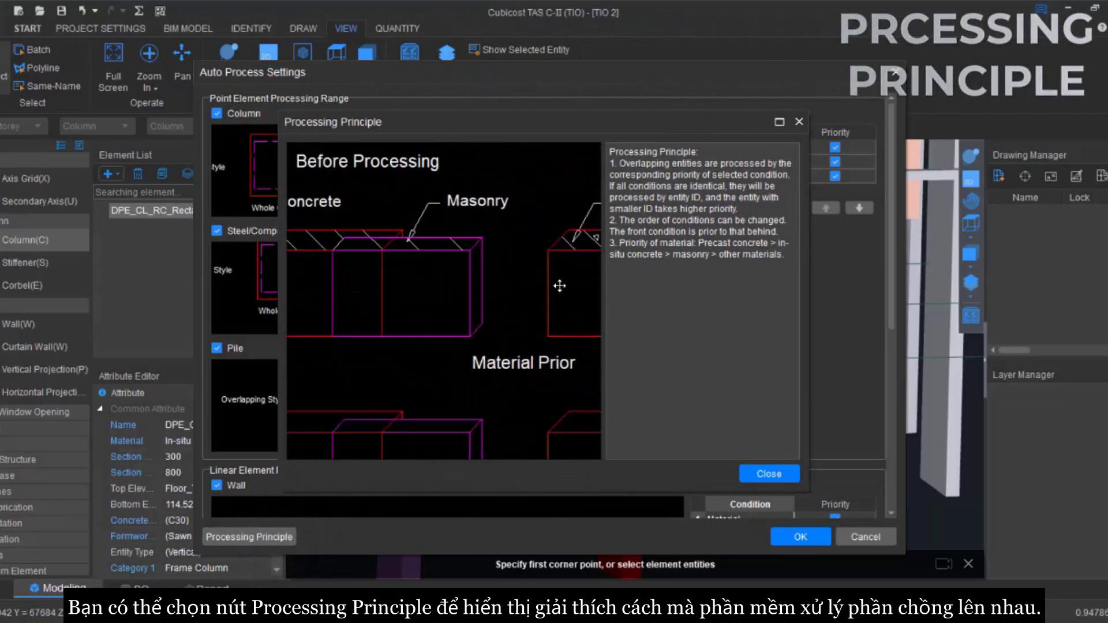
scroll(559, 285, down, 5)
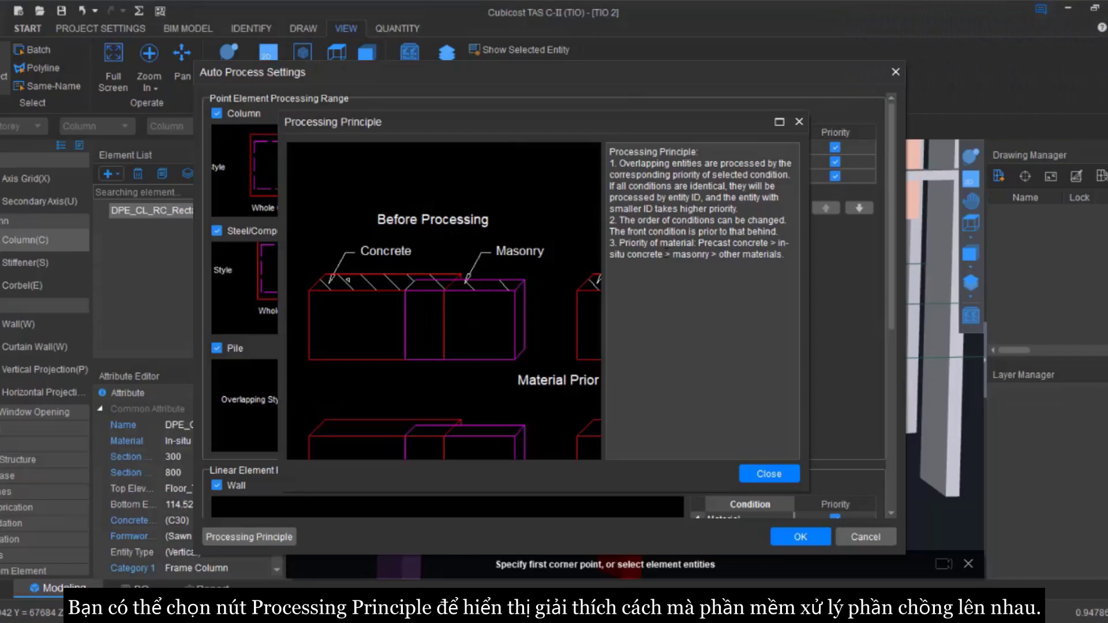
click(760, 474)
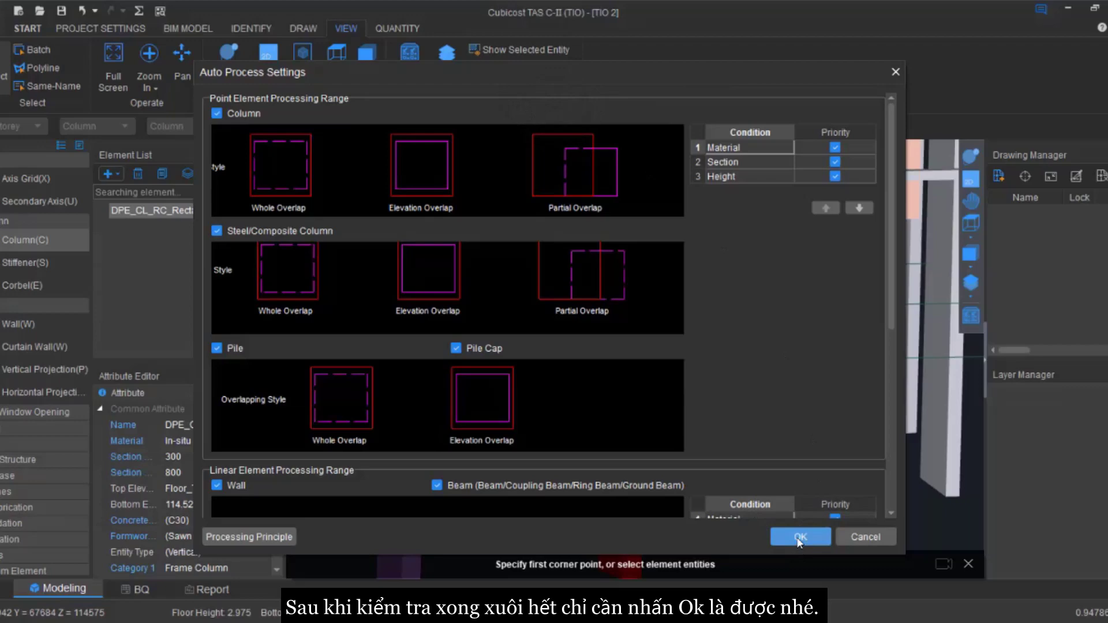
Accept the default Auto Process Settings to start fixing the overlap errors.
drag(830, 76, 790, 138)
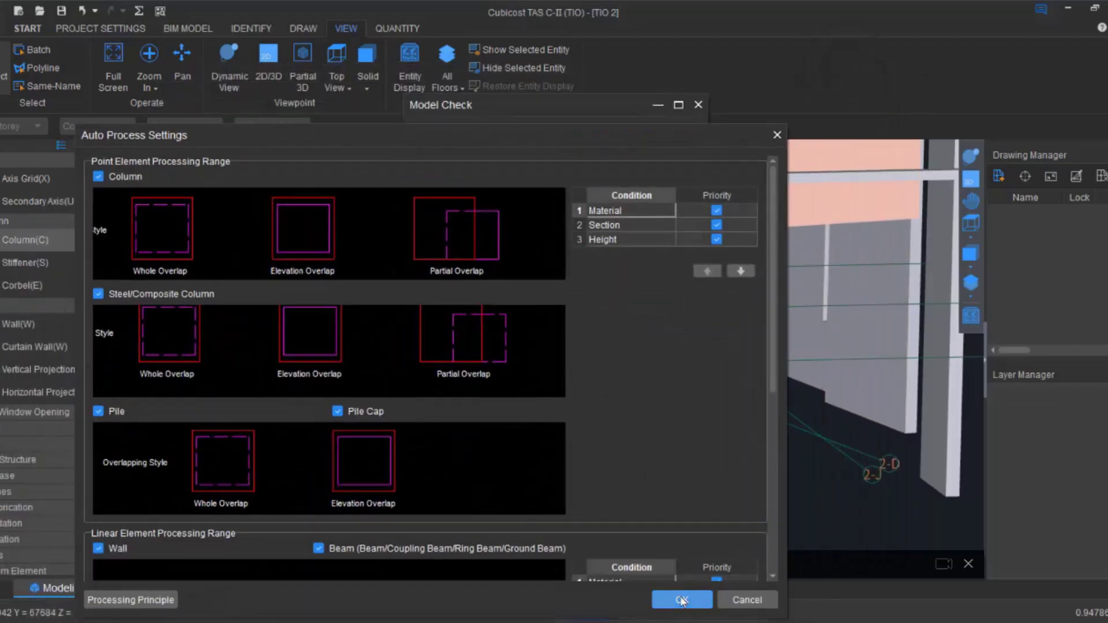
click(681, 599)
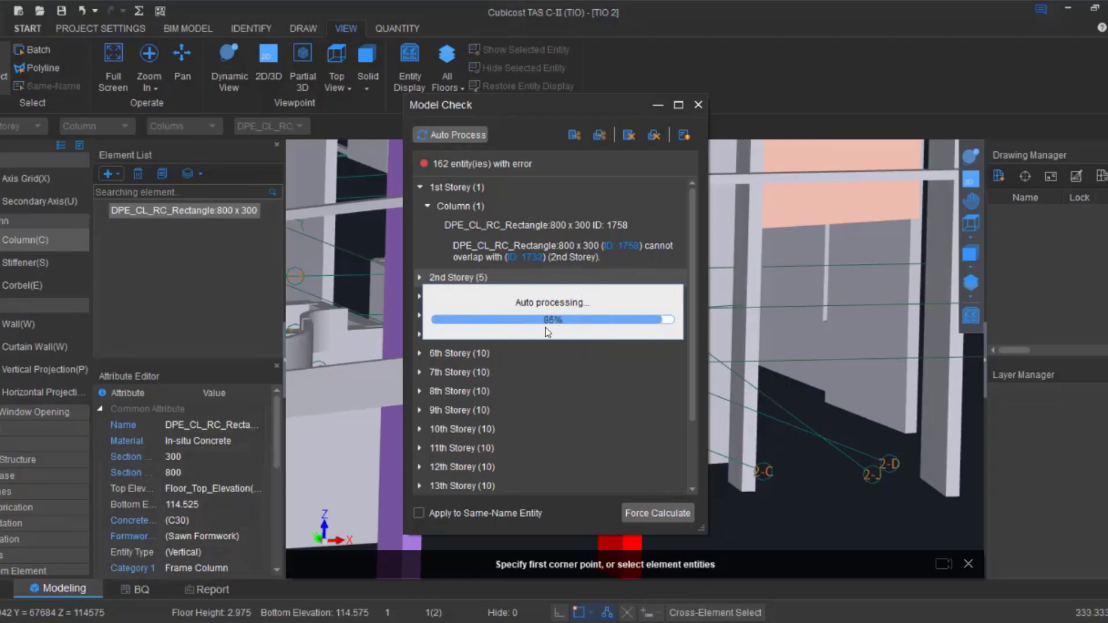
Run the summary quantity calculation (F9) with All Floors ticked.
key(F9)
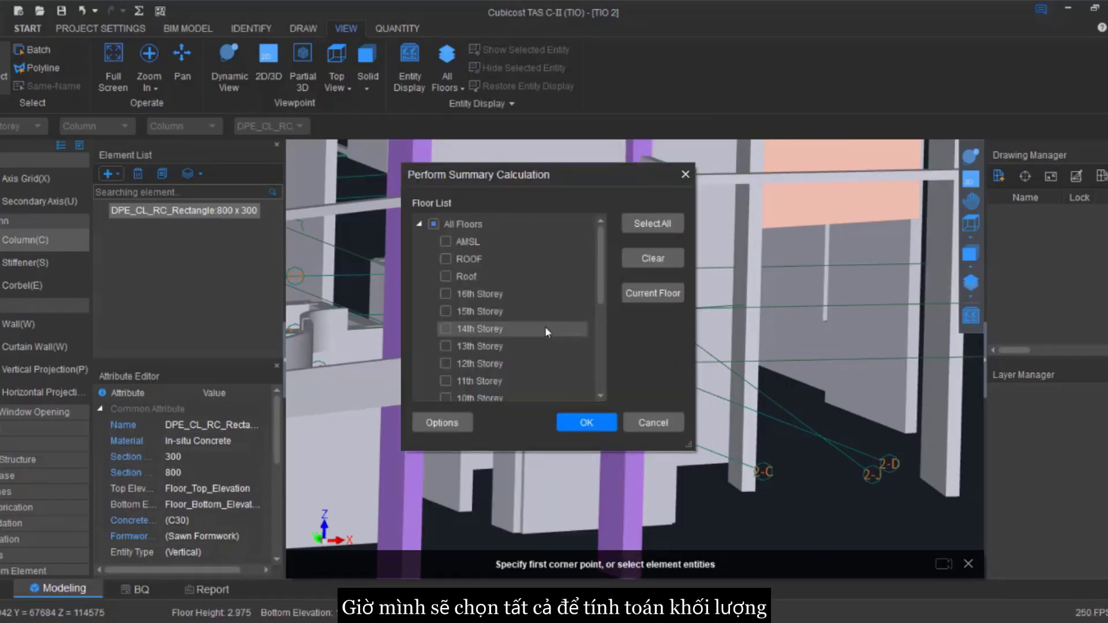
click(433, 225)
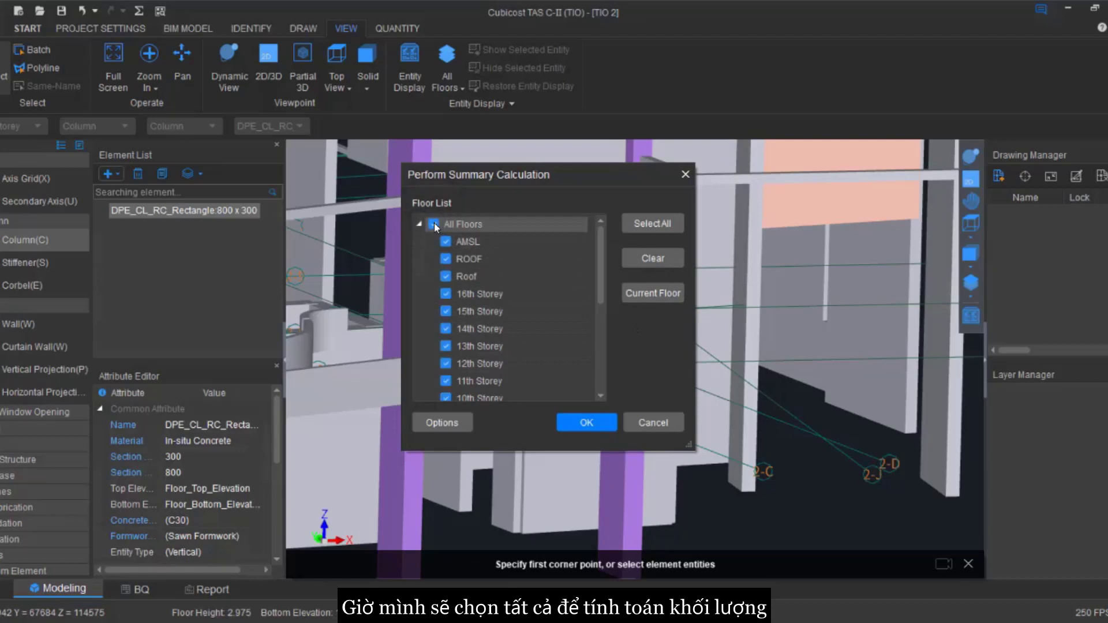
click(570, 423)
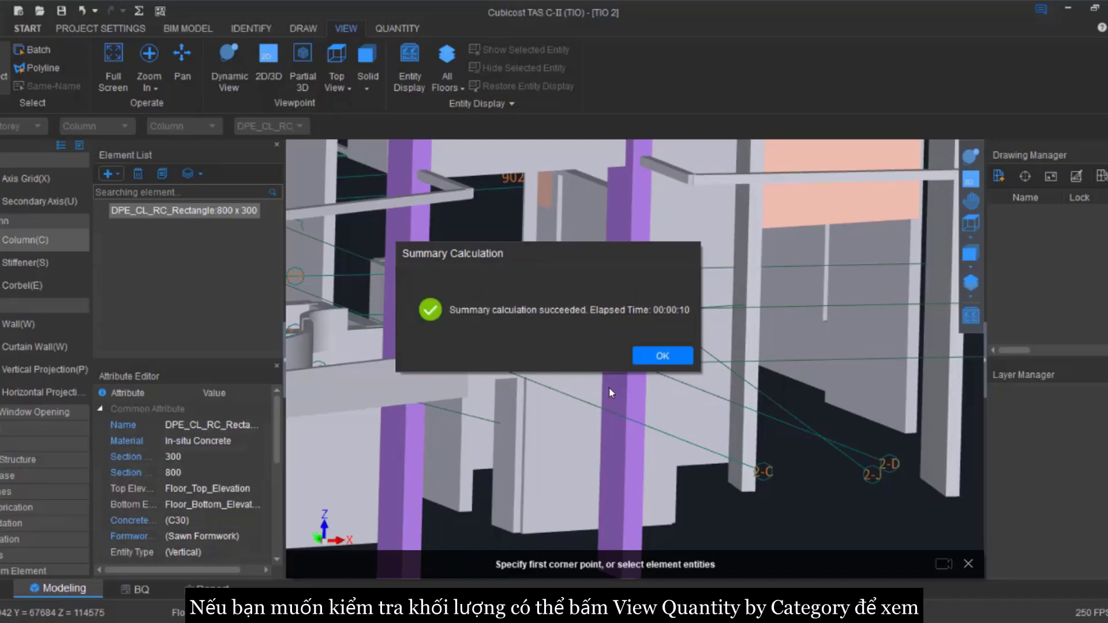
Dismiss the success message and set View Quantity by Category to all TIO 2 storeys.
click(637, 361)
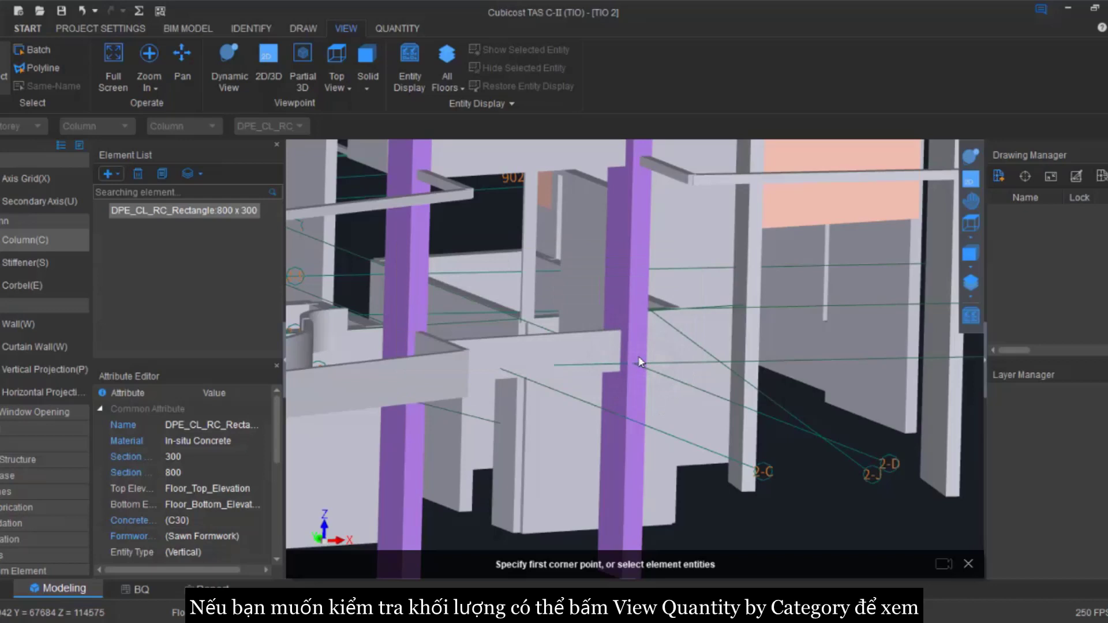
click(424, 288)
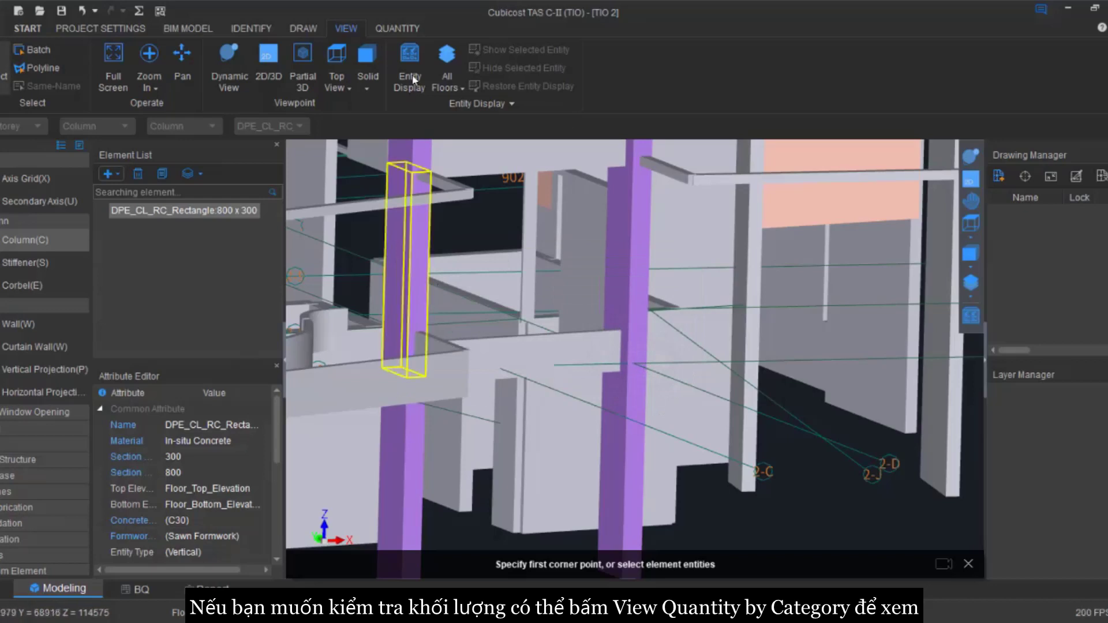
click(396, 28)
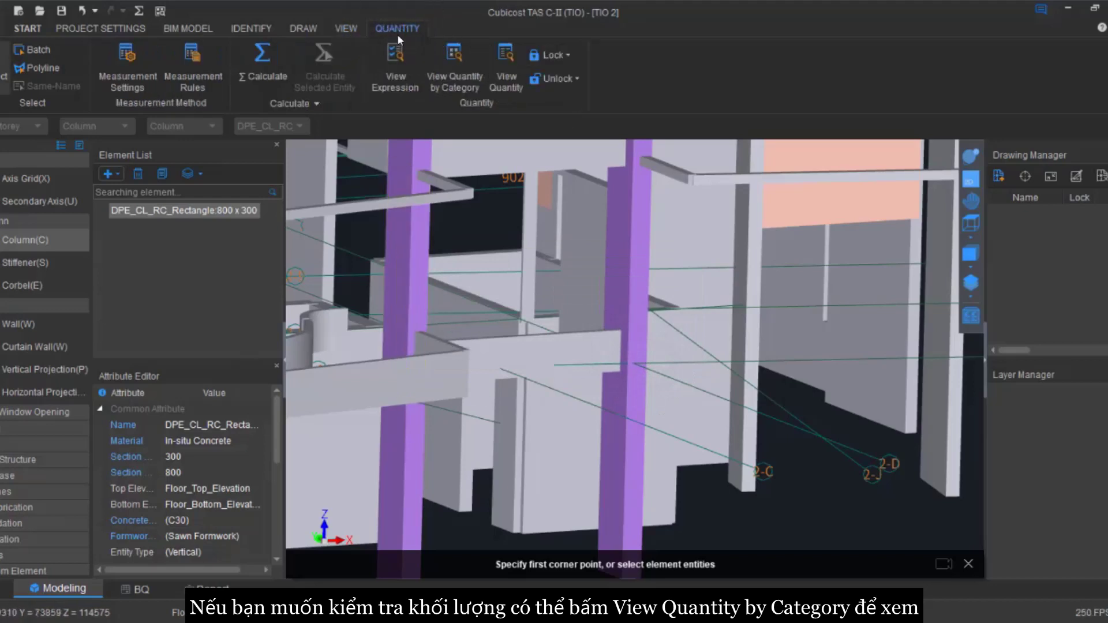
click(461, 84)
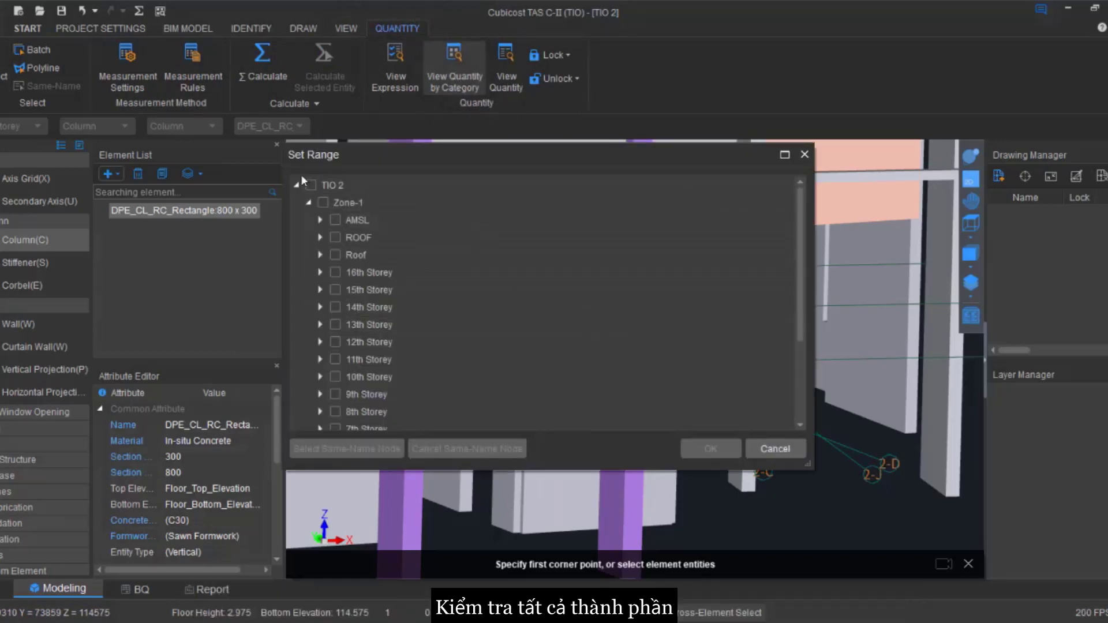
click(310, 184)
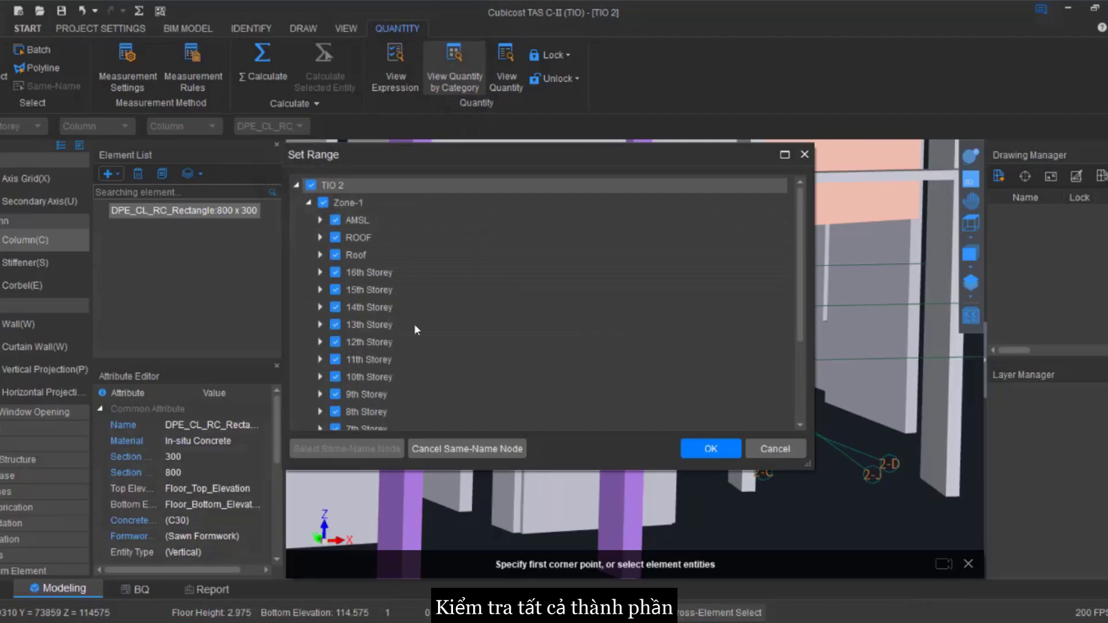
Show the maximized category report and review Wall, Slab and Column quantities.
click(698, 447)
click(900, 170)
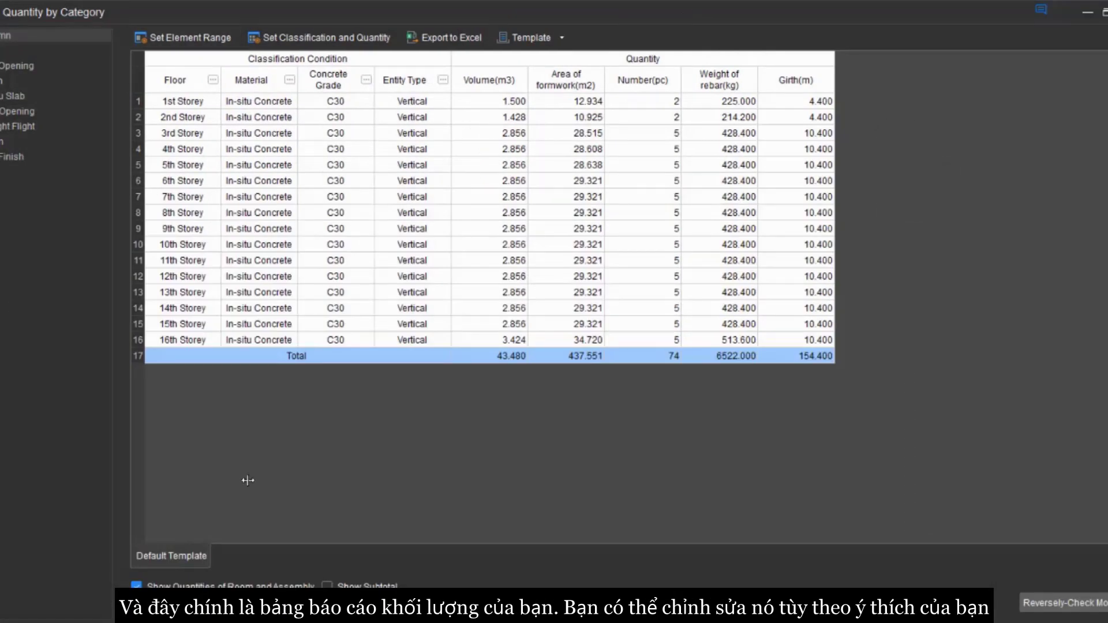
click(34, 50)
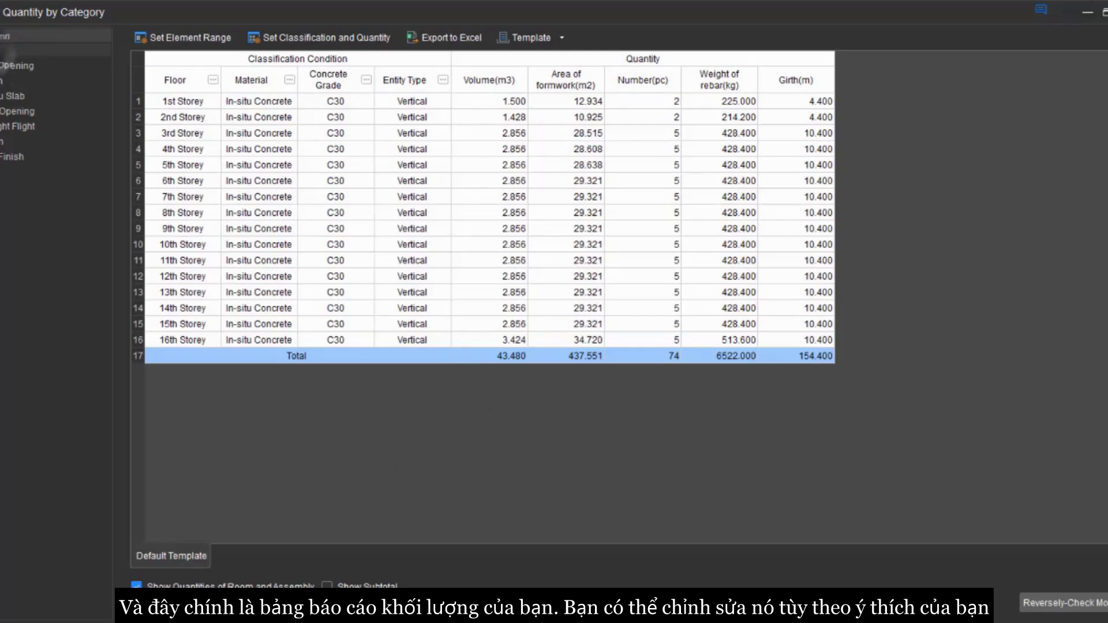
scroll(369, 227, down, 10)
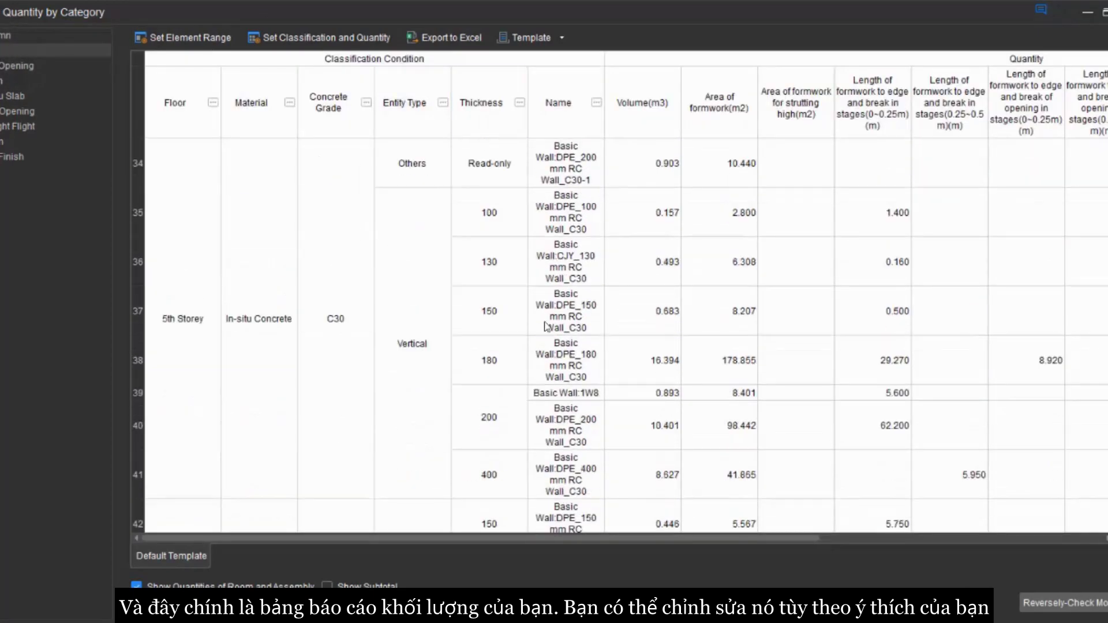
click(11, 79)
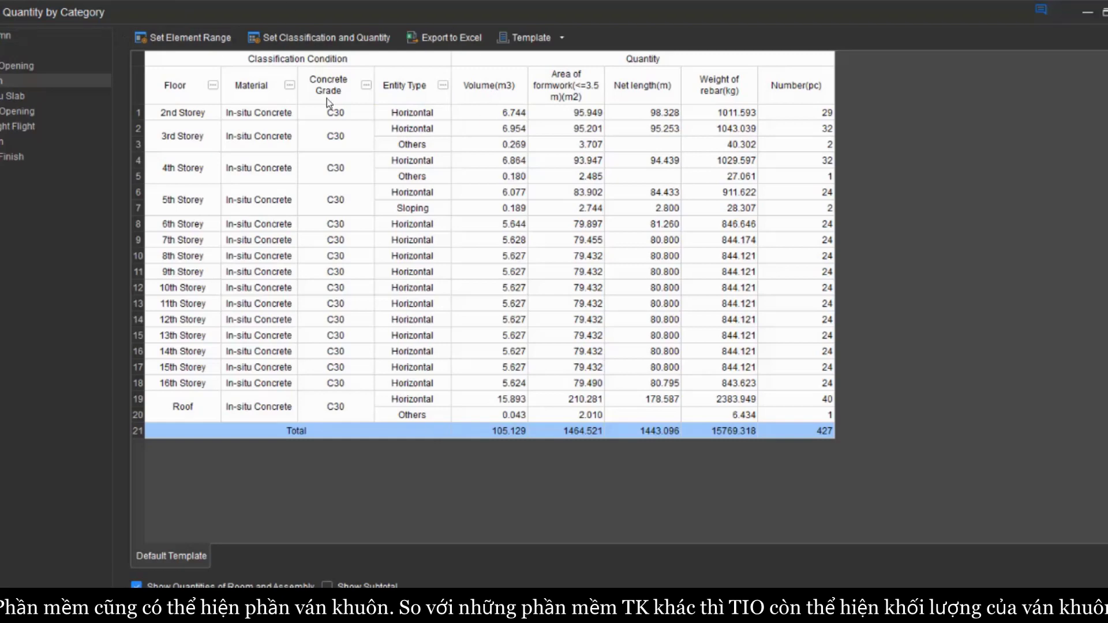
click(5, 38)
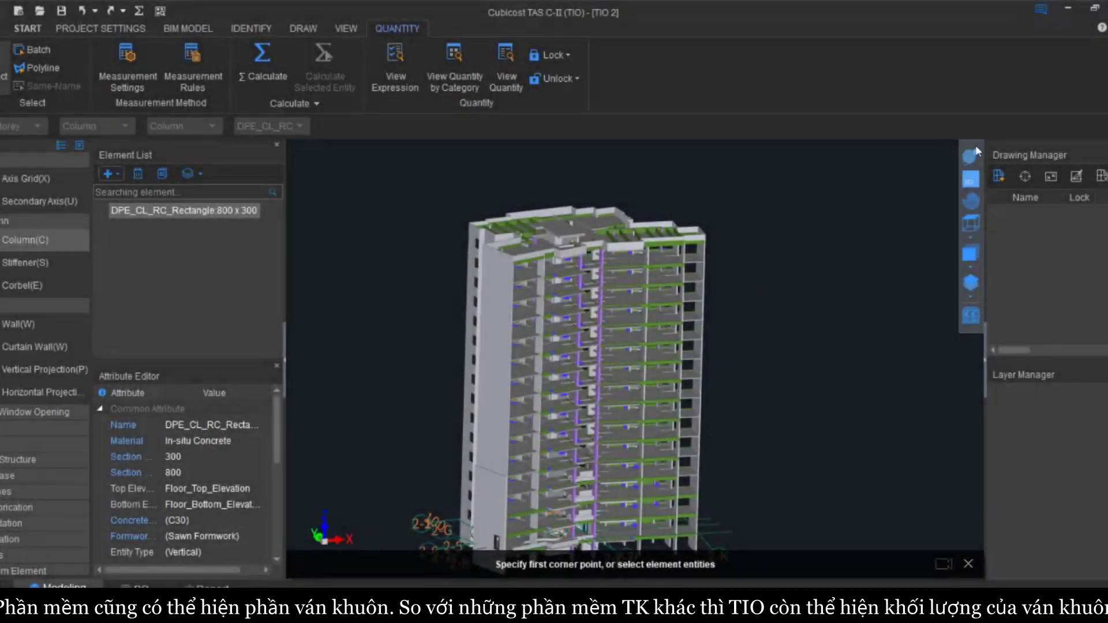
Orbit the tower to view its right side.
click(971, 156)
drag(535, 366, 715, 383)
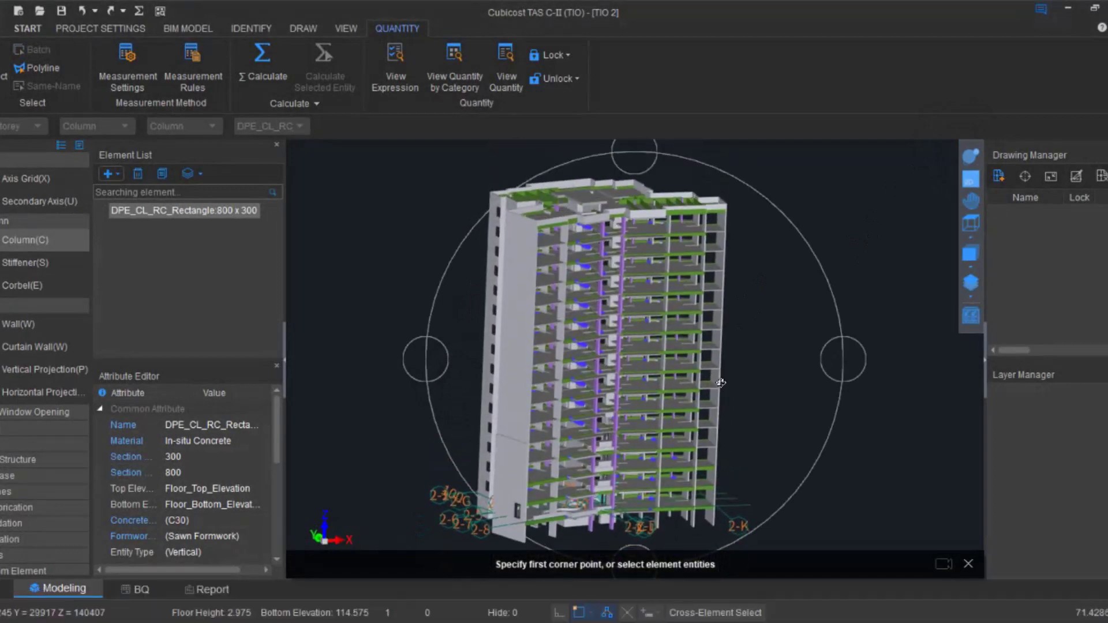
right_click(739, 264)
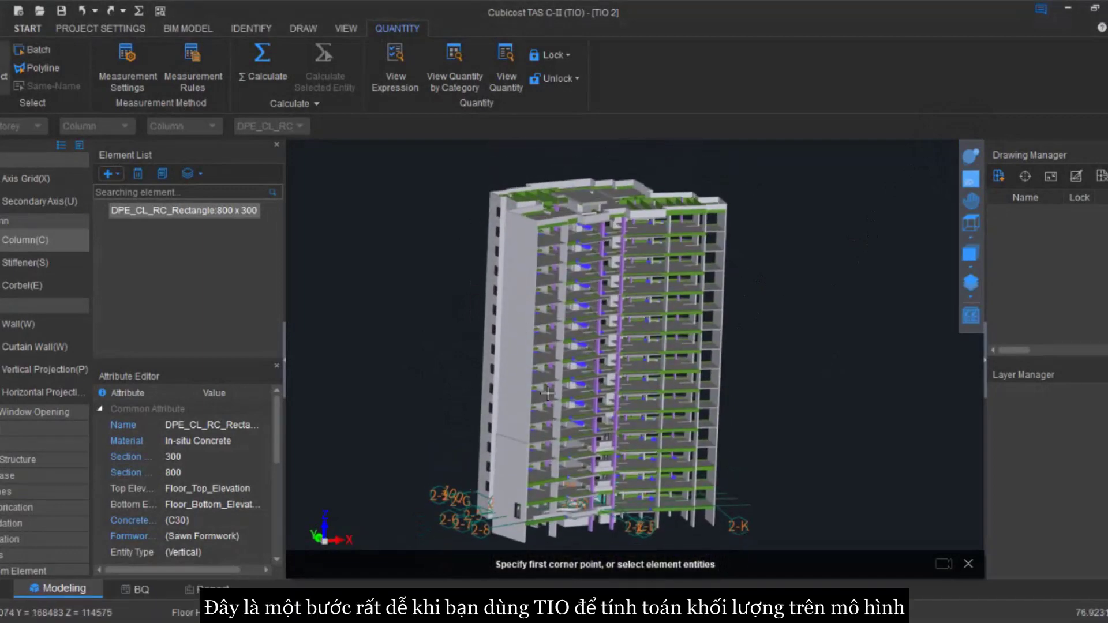
Map the columns' Summary Info to the Revit GUID using Match Attributes.
click(185, 31)
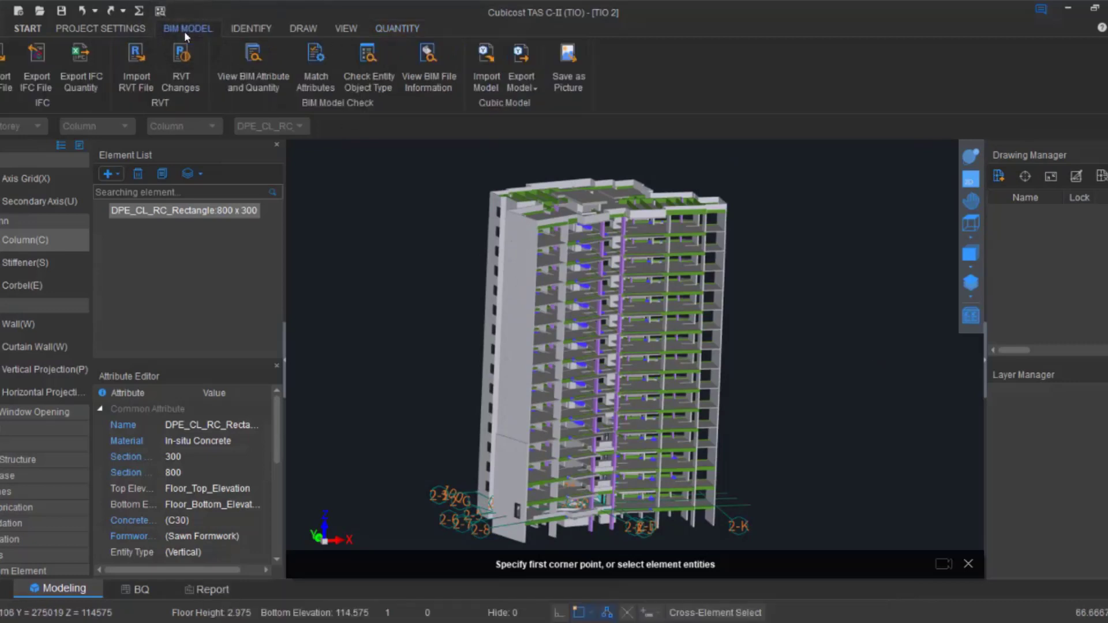
click(321, 88)
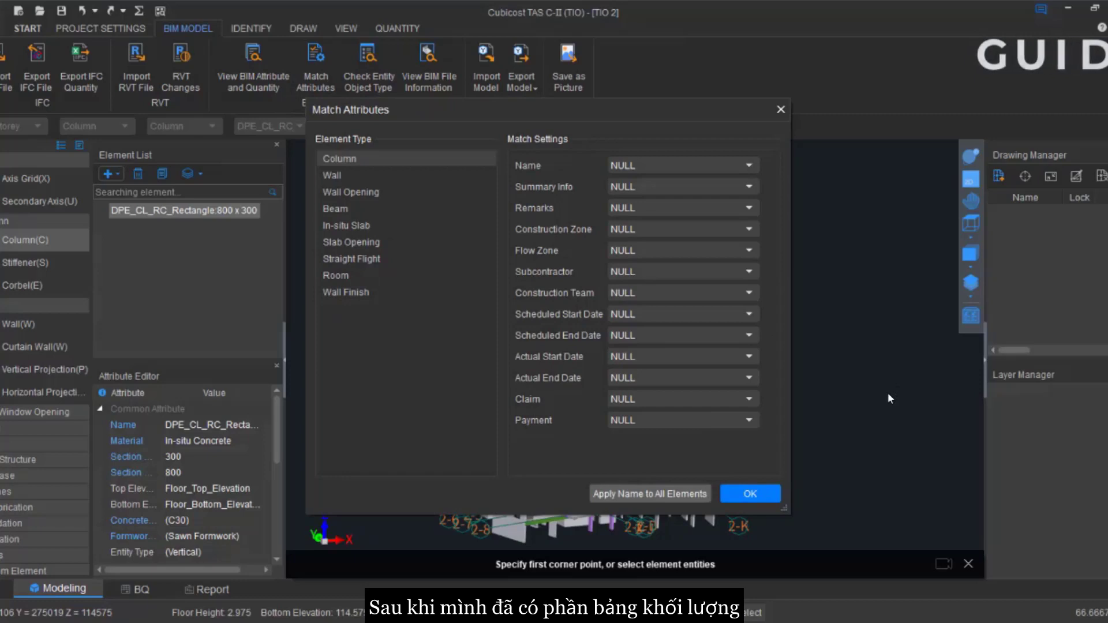
click(749, 186)
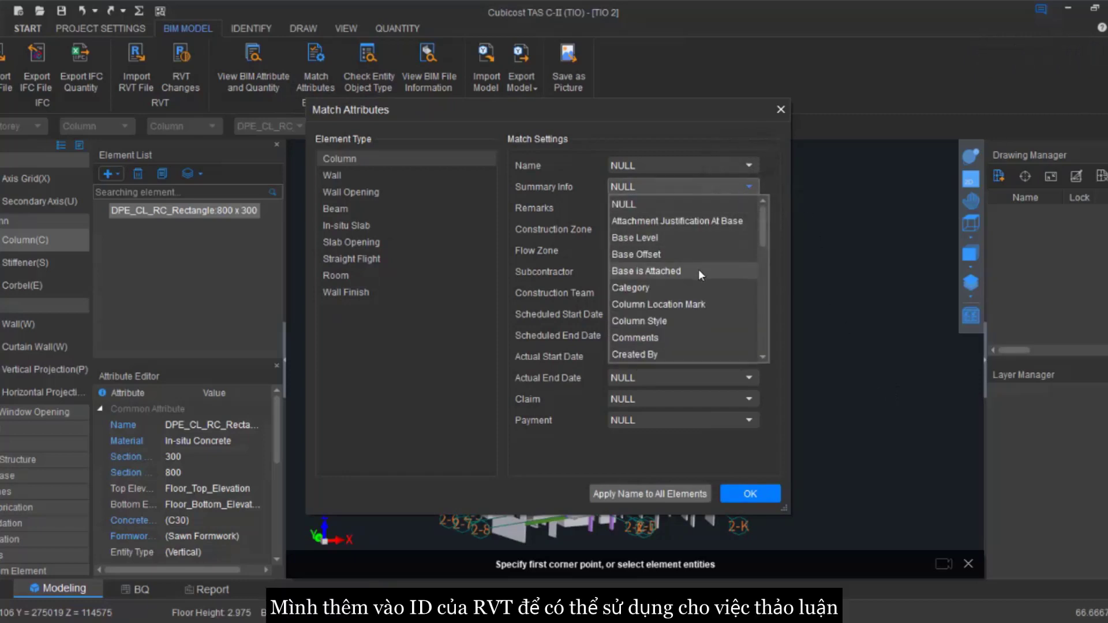
scroll(698, 269, down, 6)
scroll(698, 269, up, 1)
scroll(698, 269, up, 3)
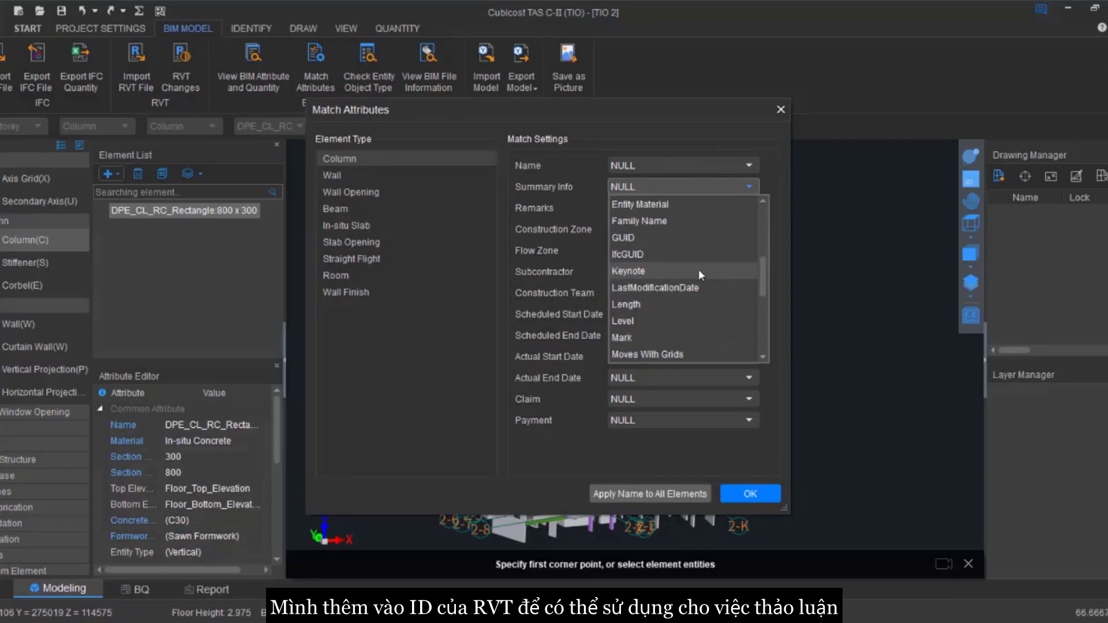
scroll(698, 269, up, 2)
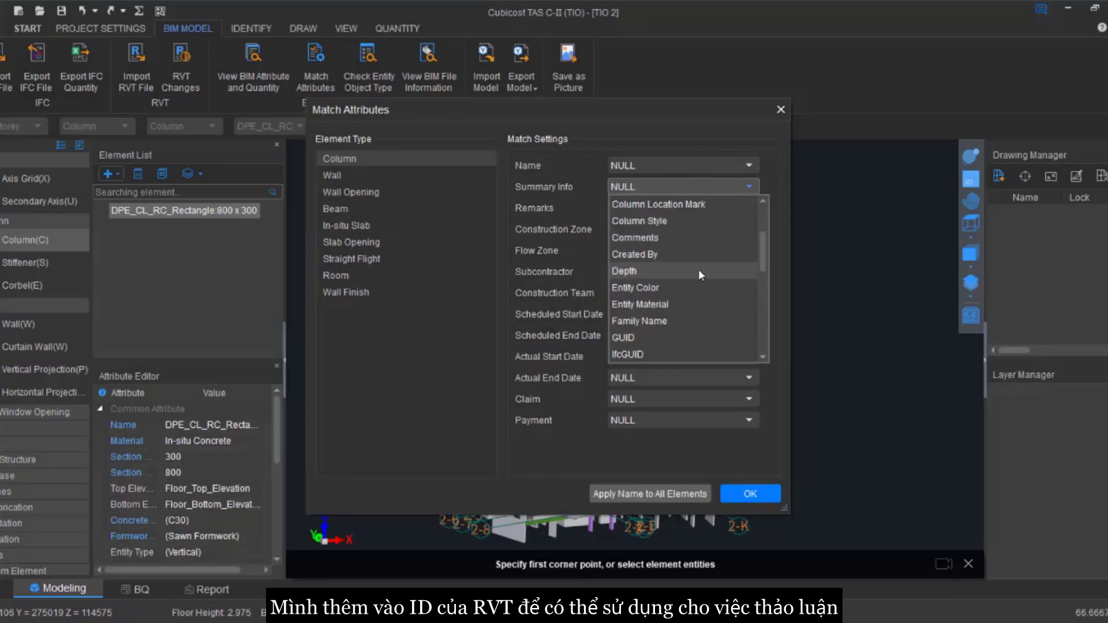
scroll(698, 269, down, 3)
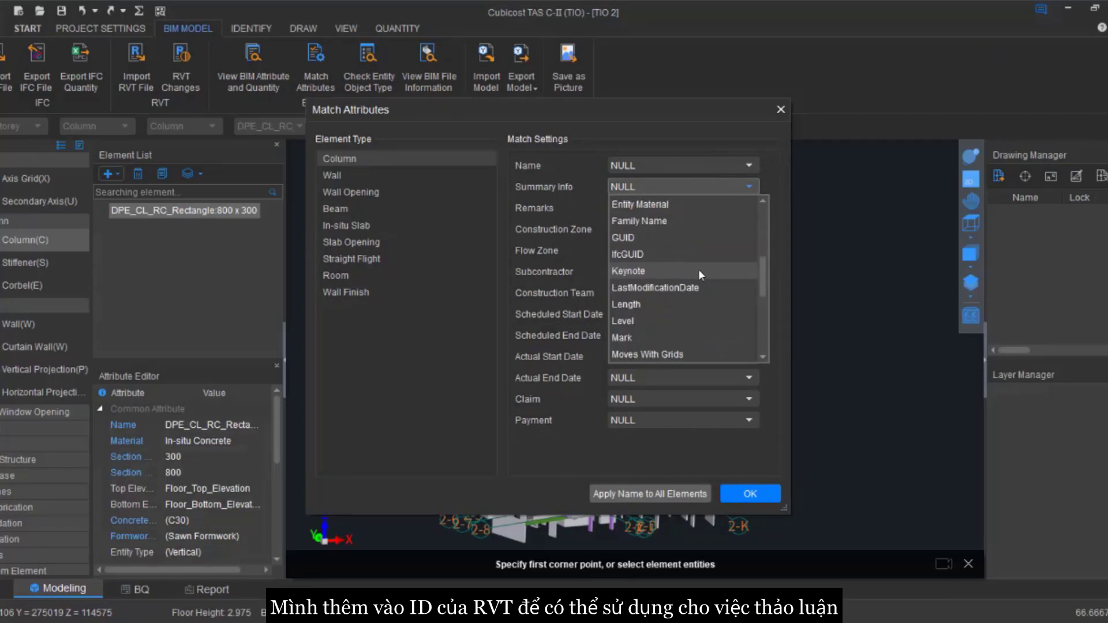
click(700, 232)
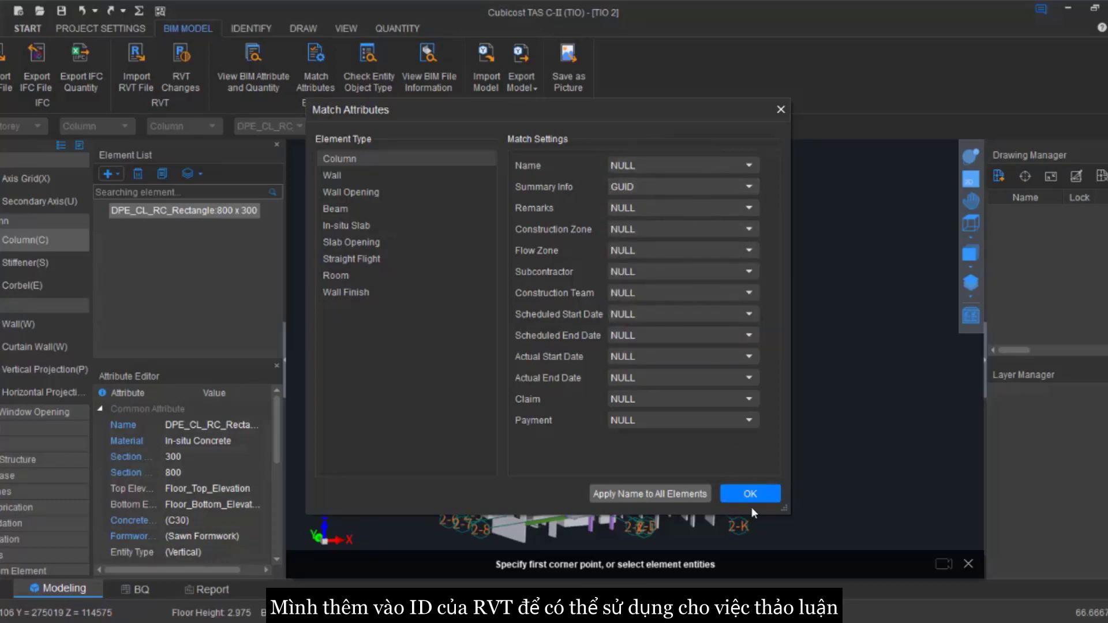
click(763, 492)
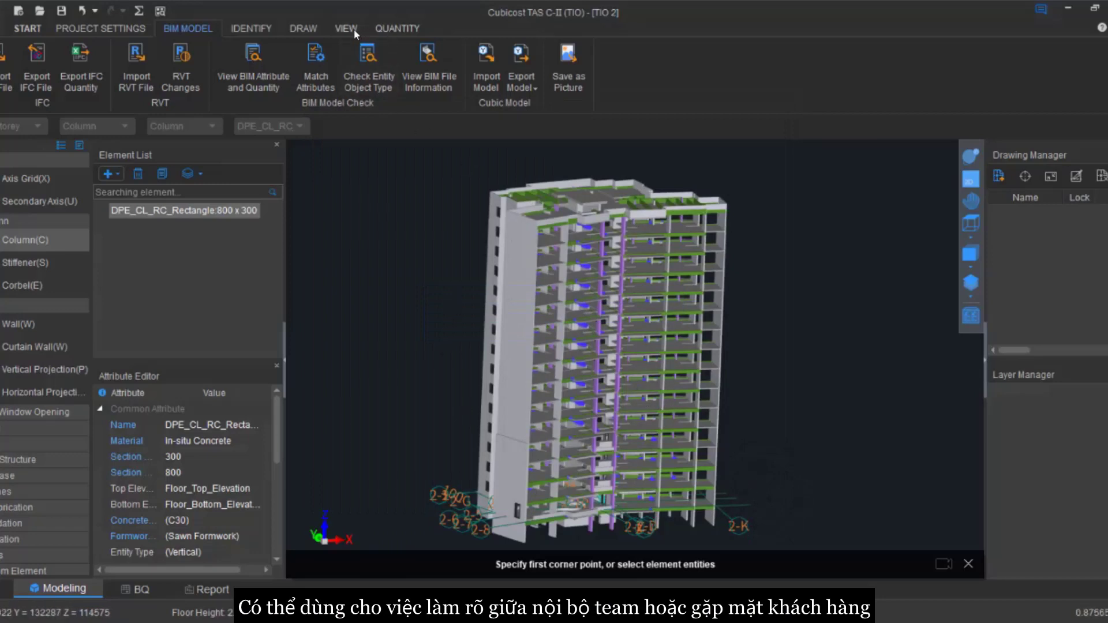
Reopen the quantity report by category and its classification conditions setup.
click(370, 26)
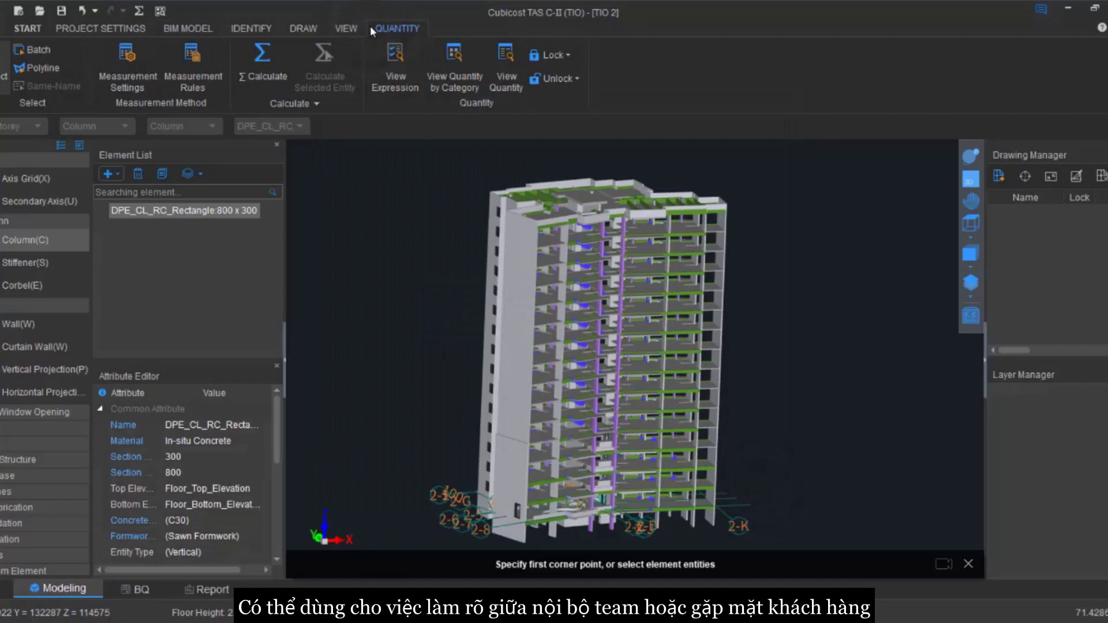
click(457, 87)
click(695, 450)
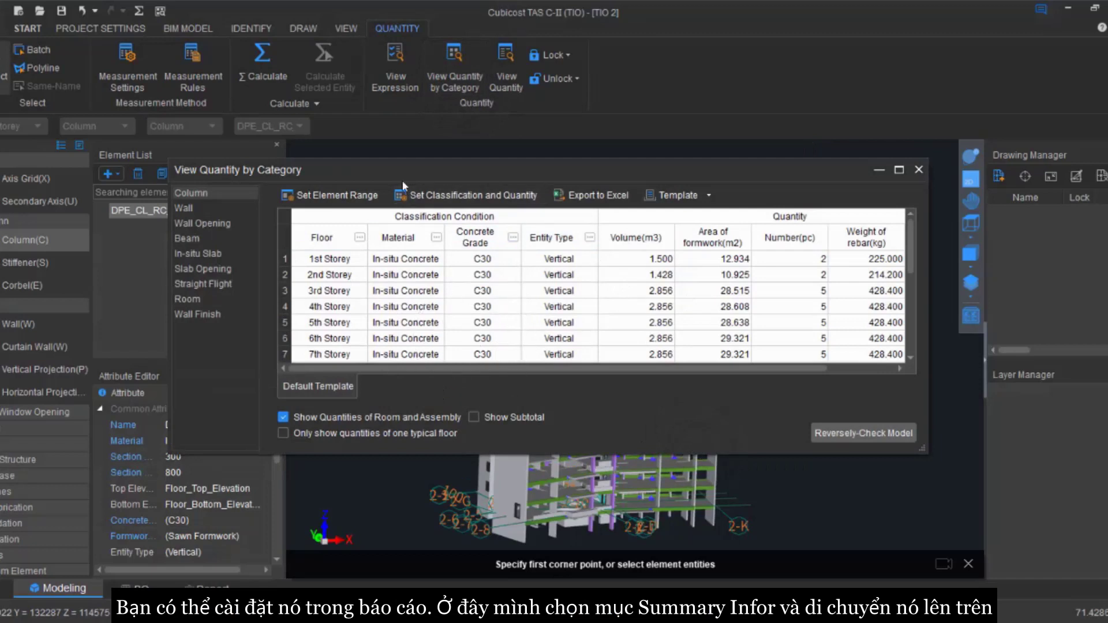
click(421, 196)
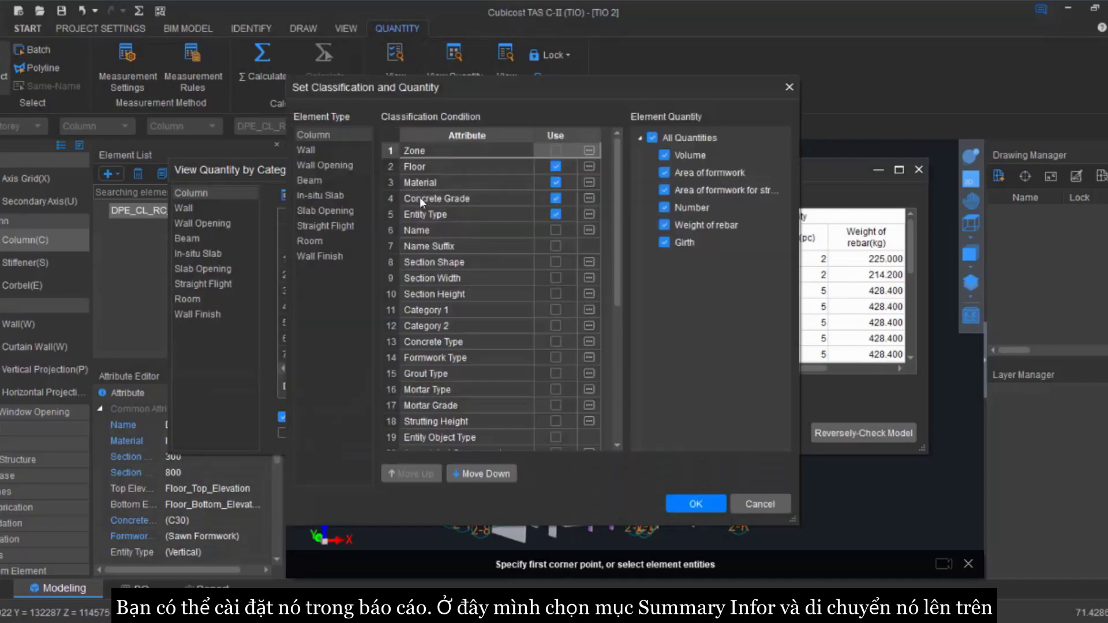
Tick Summary Info, move it up to condition row 1, and apply the classification.
scroll(476, 272, down, 5)
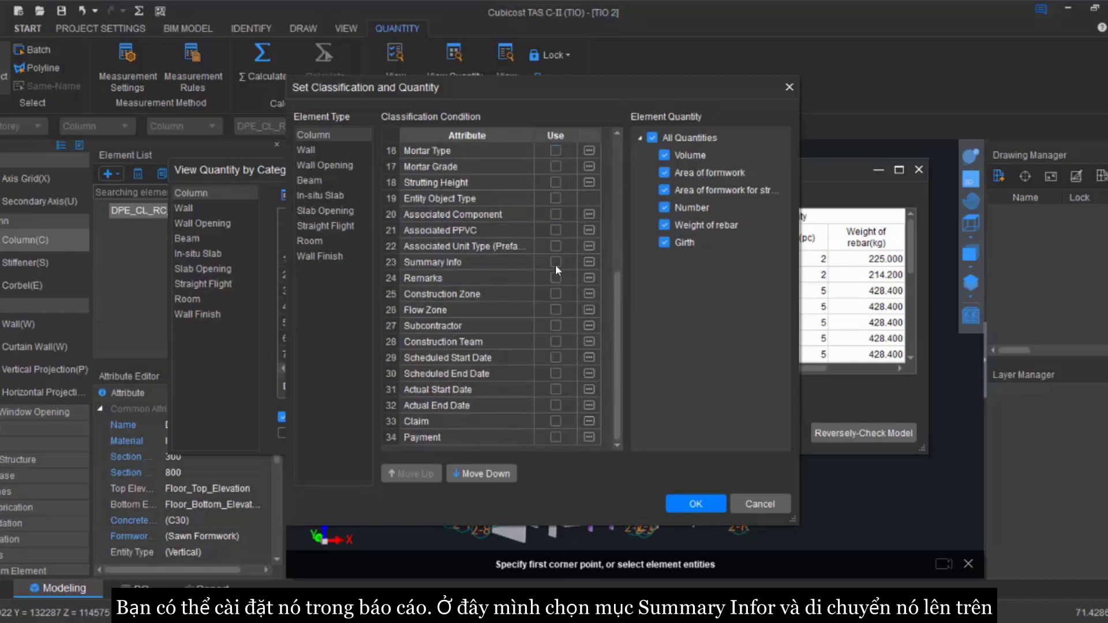
click(555, 264)
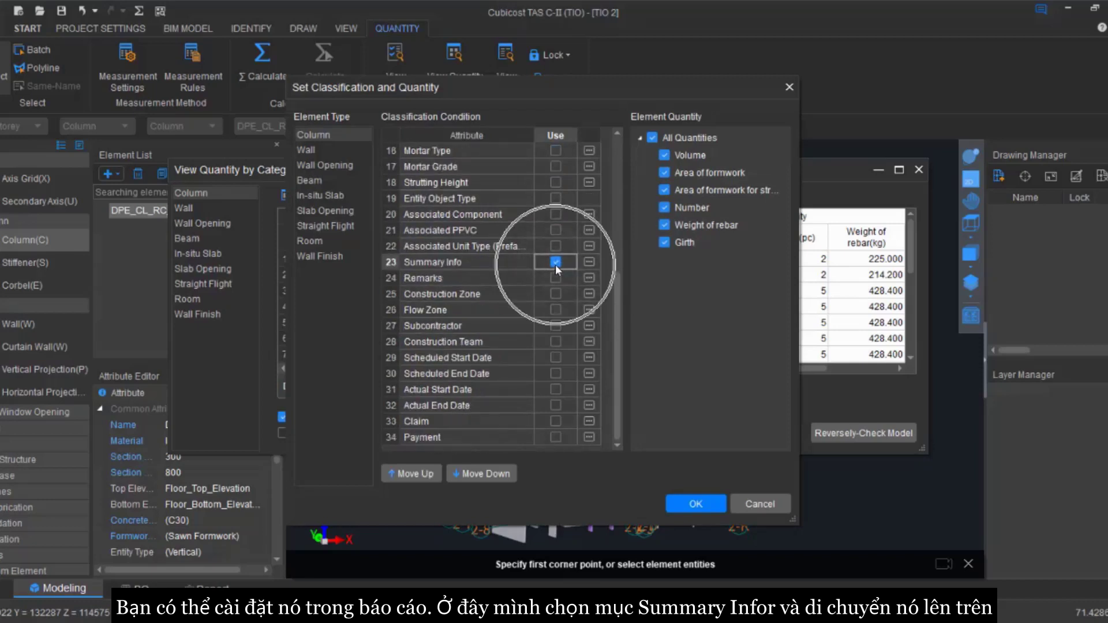
click(414, 478)
click(414, 478)
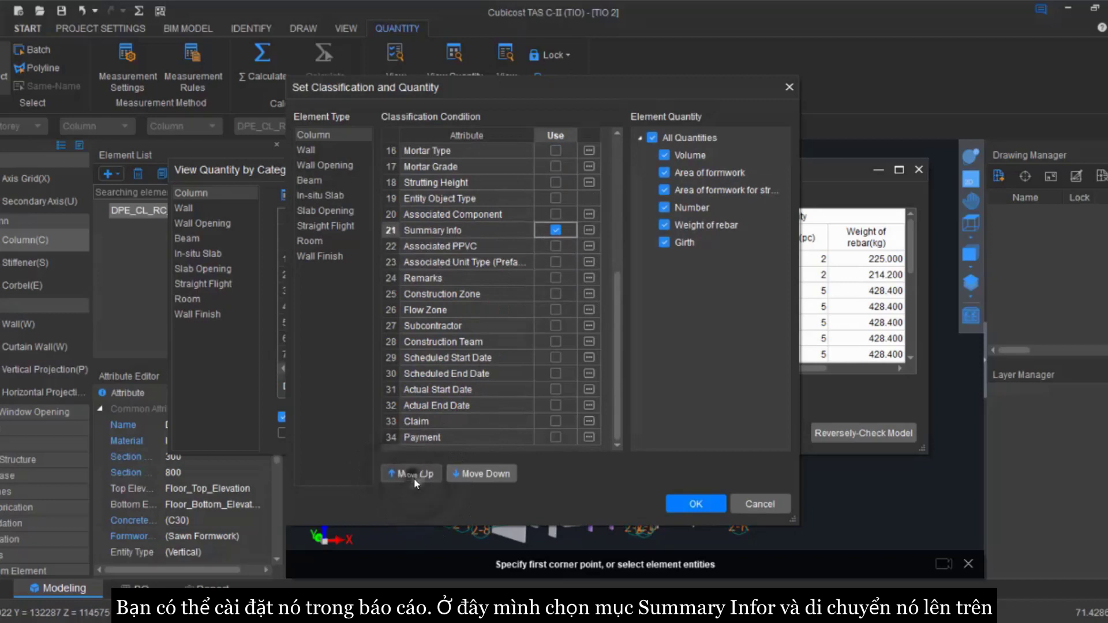
triple_click(413, 478)
double_click(414, 478)
triple_click(414, 478)
double_click(413, 478)
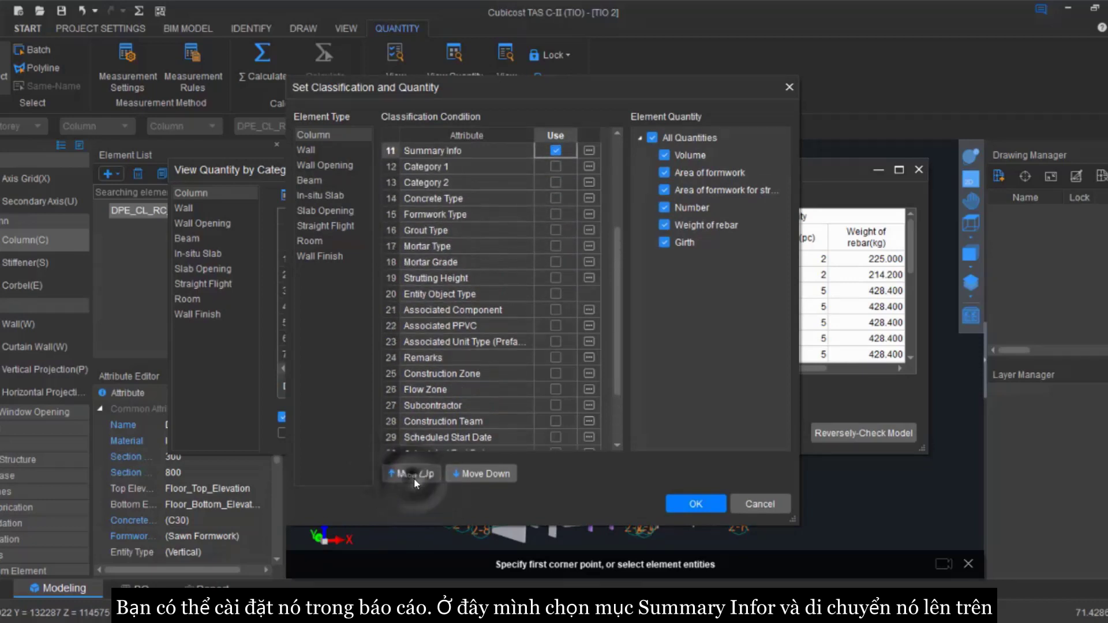
triple_click(414, 477)
double_click(413, 478)
triple_click(413, 478)
double_click(414, 478)
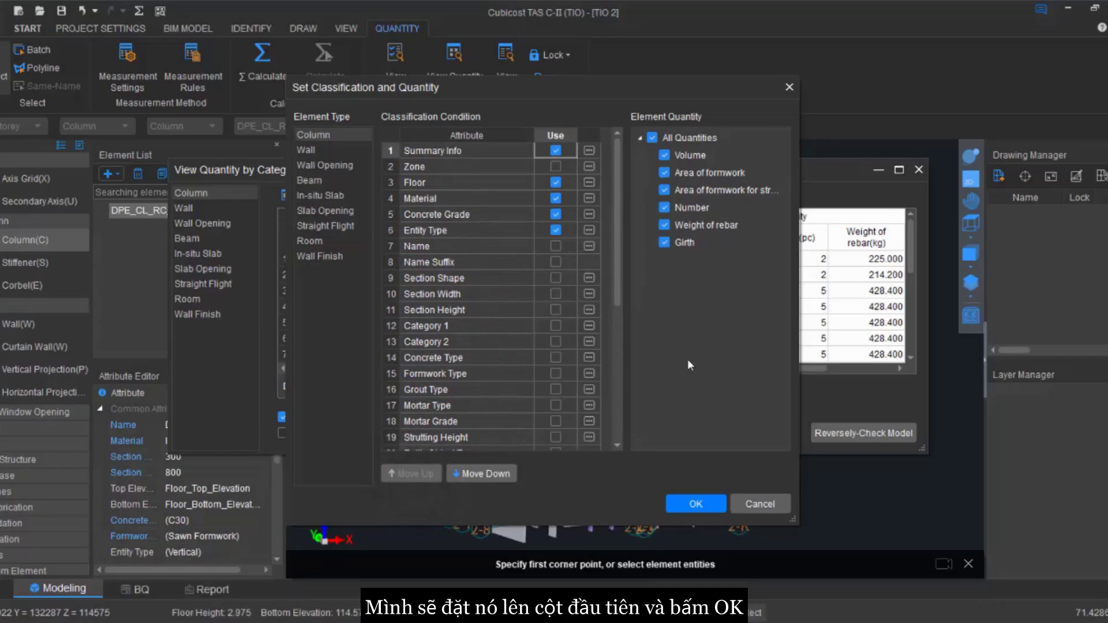
click(704, 503)
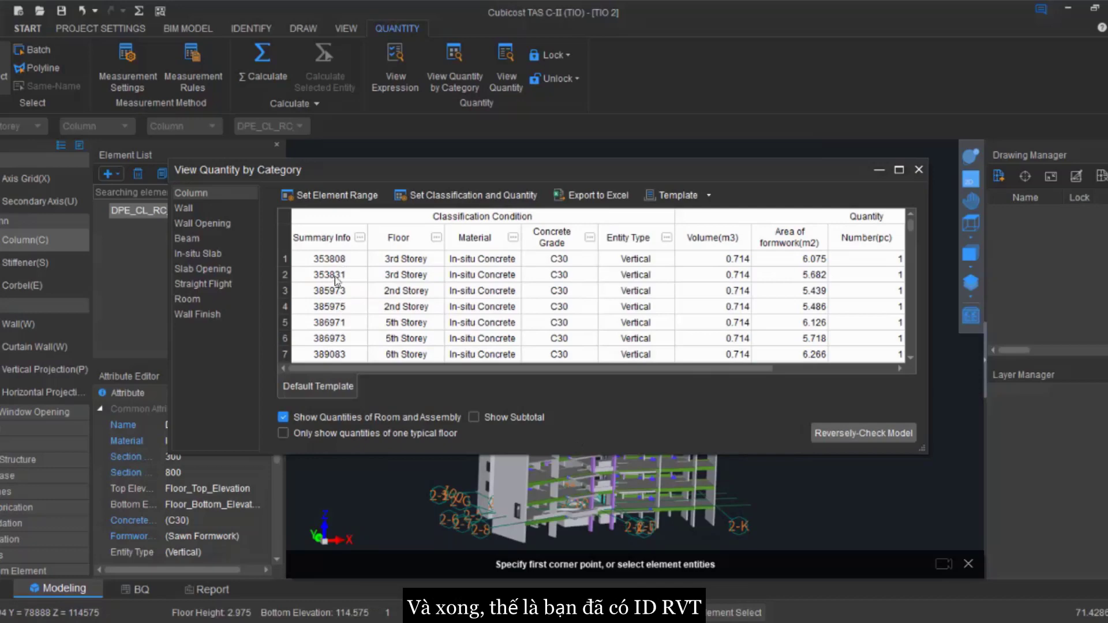
Scroll through the Revit ID-tagged quantity table, then close the report.
scroll(341, 275, down, 3)
scroll(341, 274, down, 6)
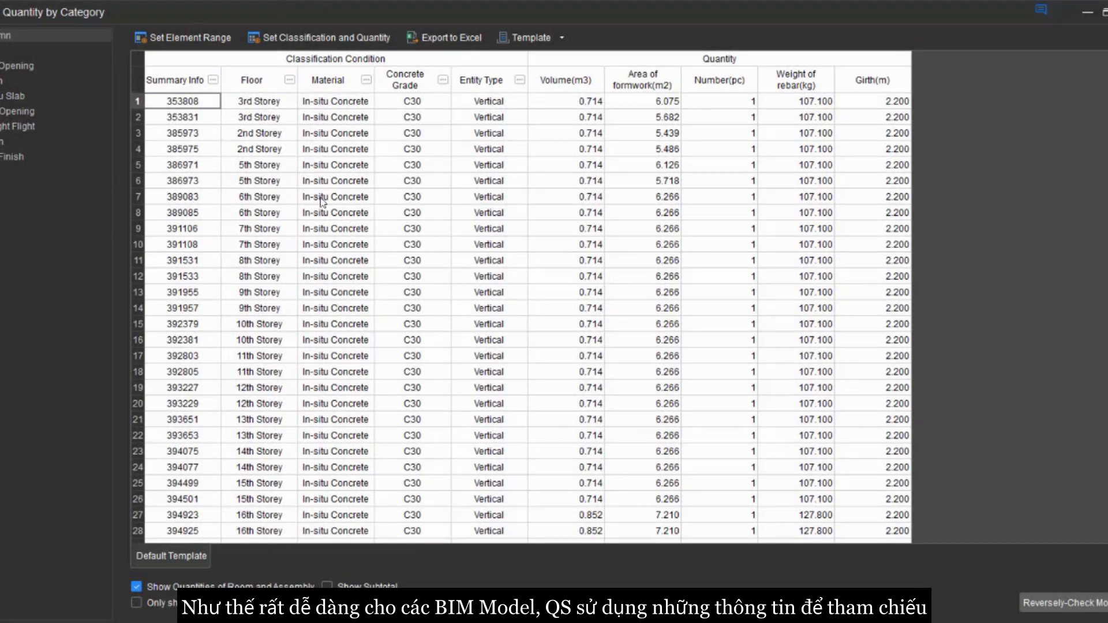
click(195, 102)
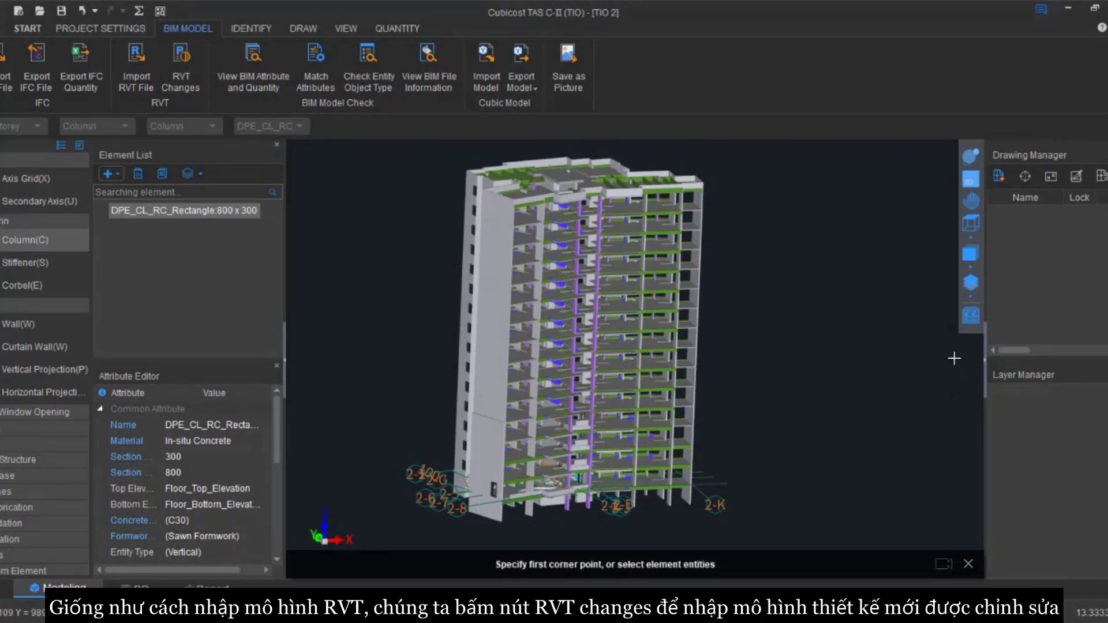
Load Sample Block (Rev1)-rvt20 via RVT Changes and compare it against the tower model.
click(195, 29)
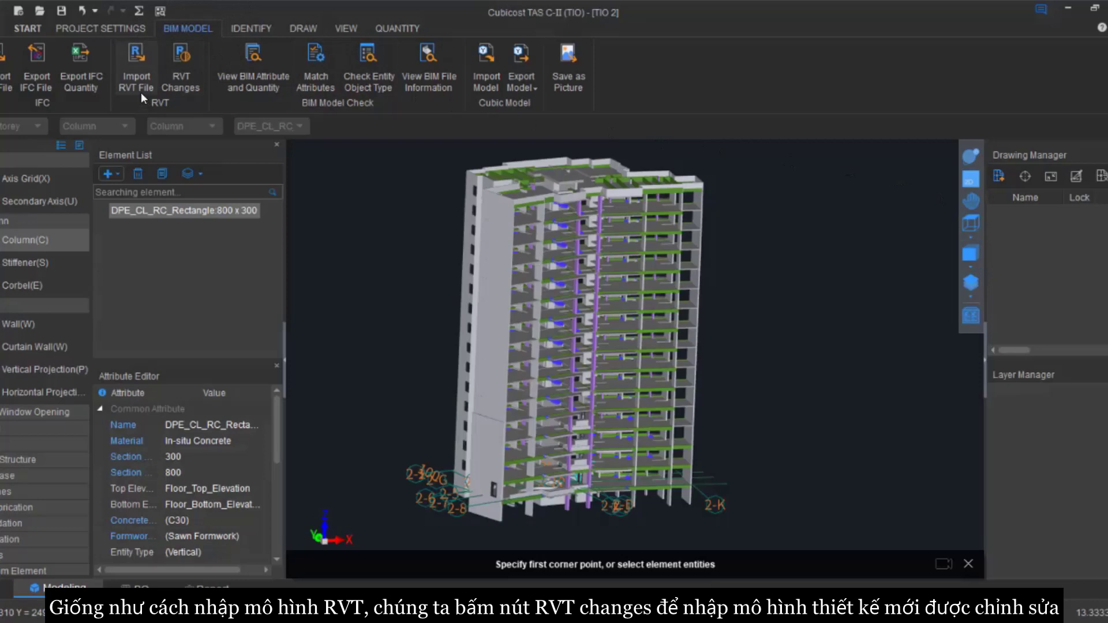
click(185, 81)
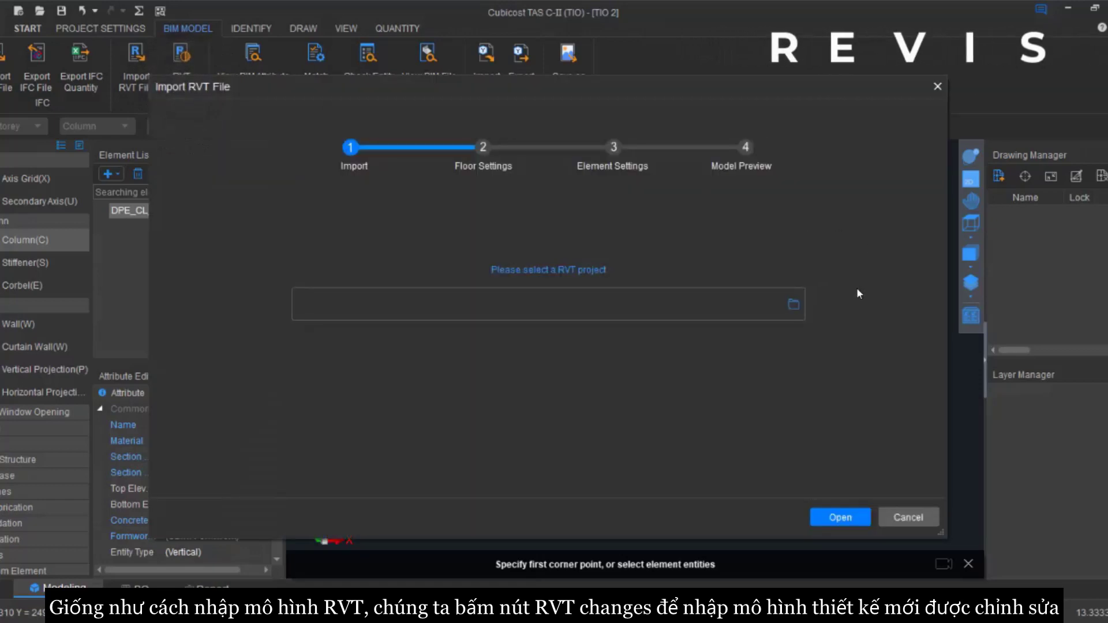
click(792, 306)
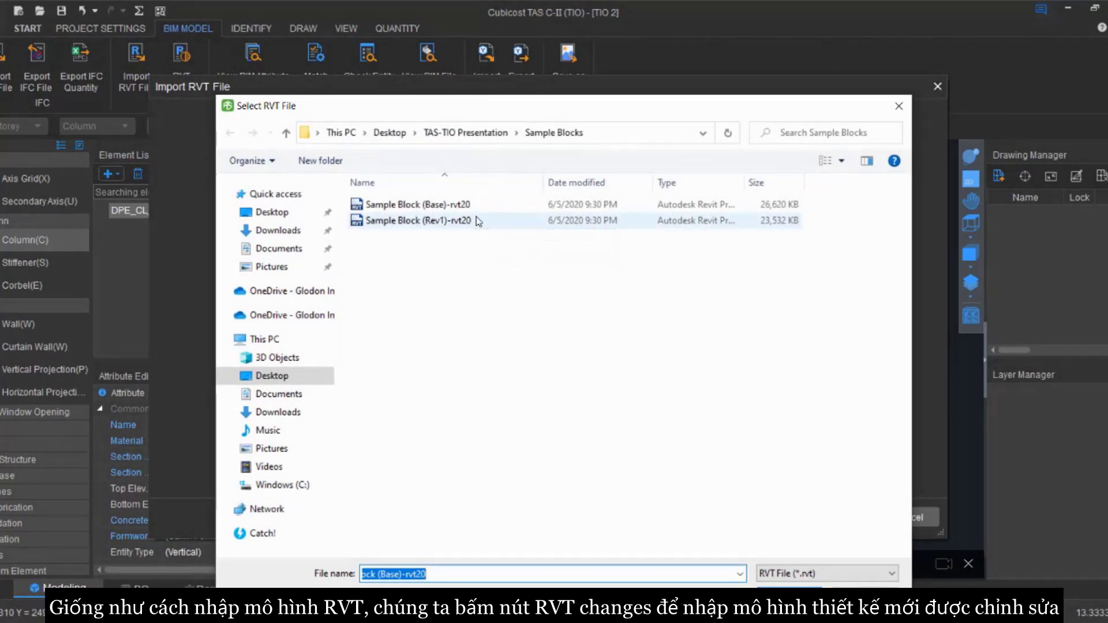
click(477, 221)
click(796, 587)
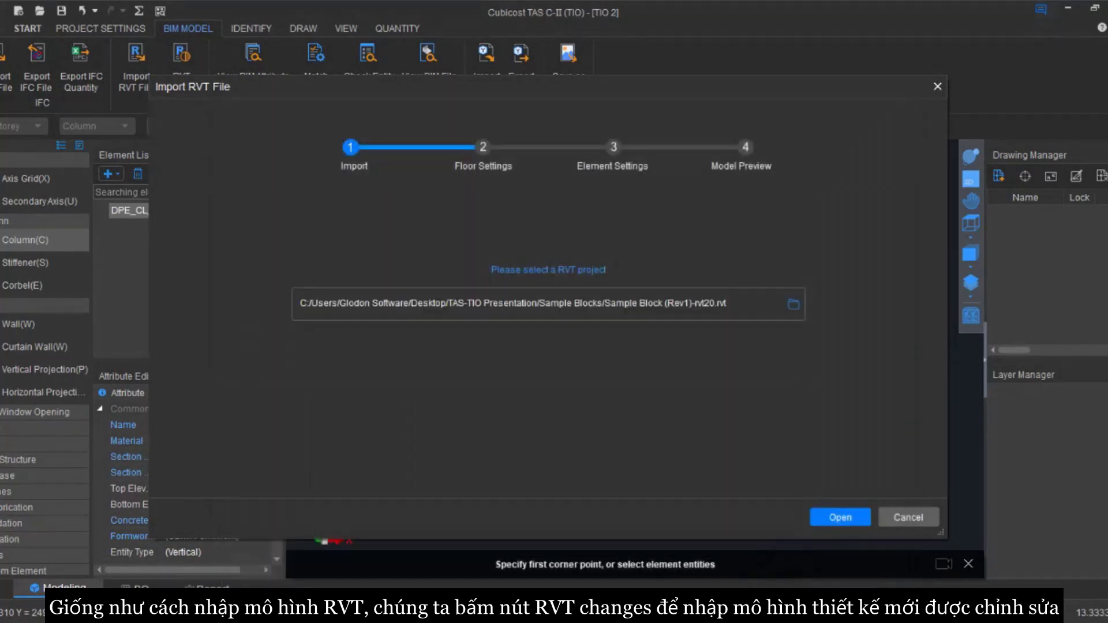
click(827, 518)
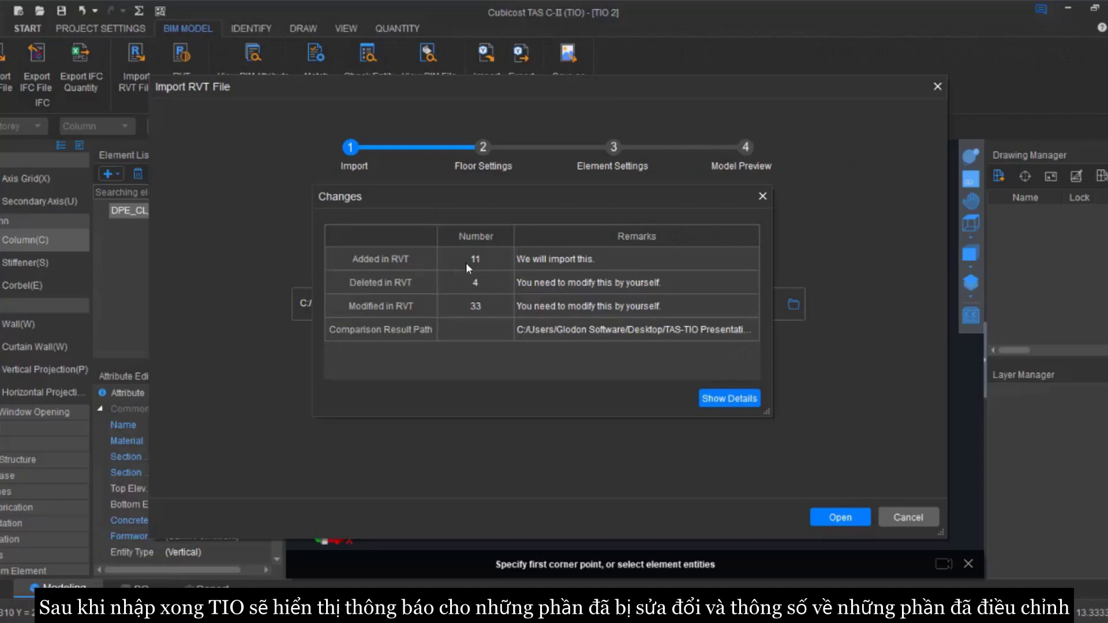
click(486, 263)
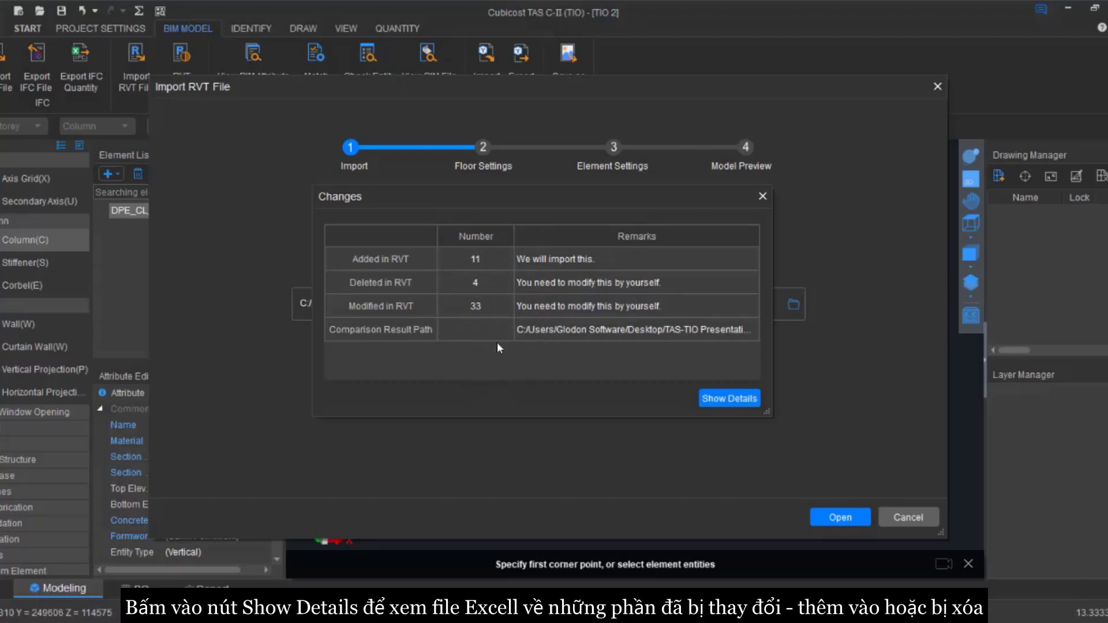
click(732, 403)
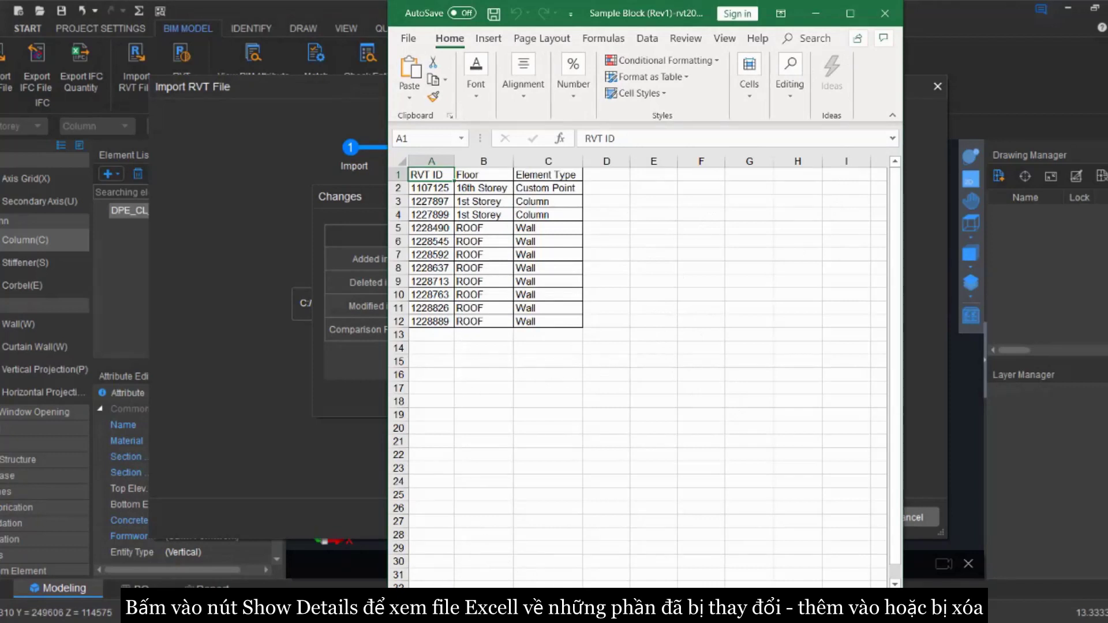
key(ctrl+Page_Down)
key(ctrl+Page_Down)
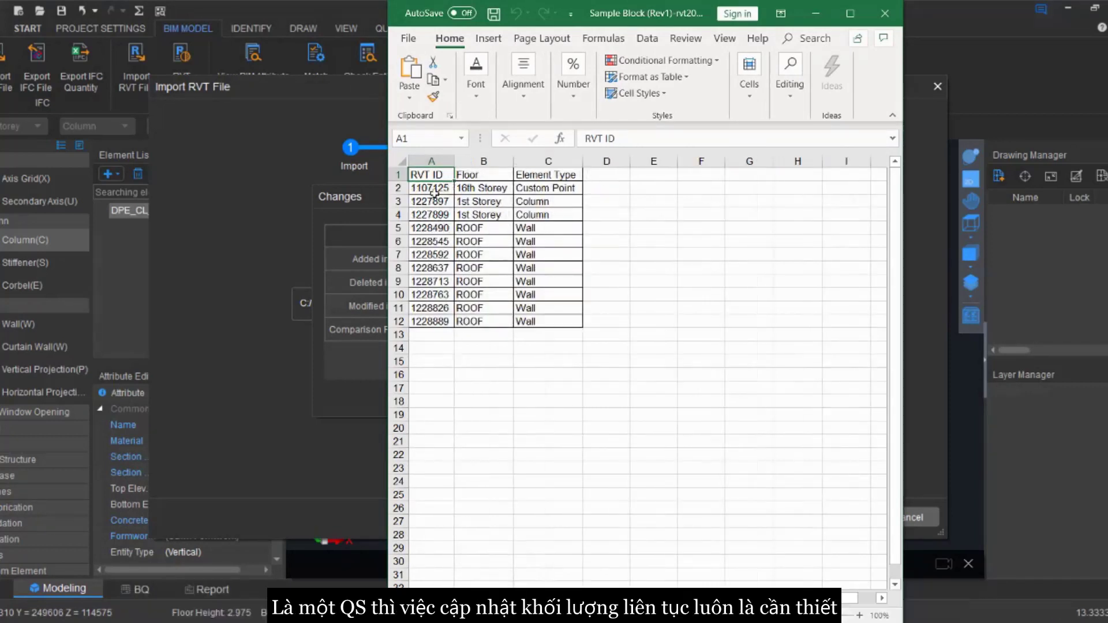
drag(436, 190, 465, 326)
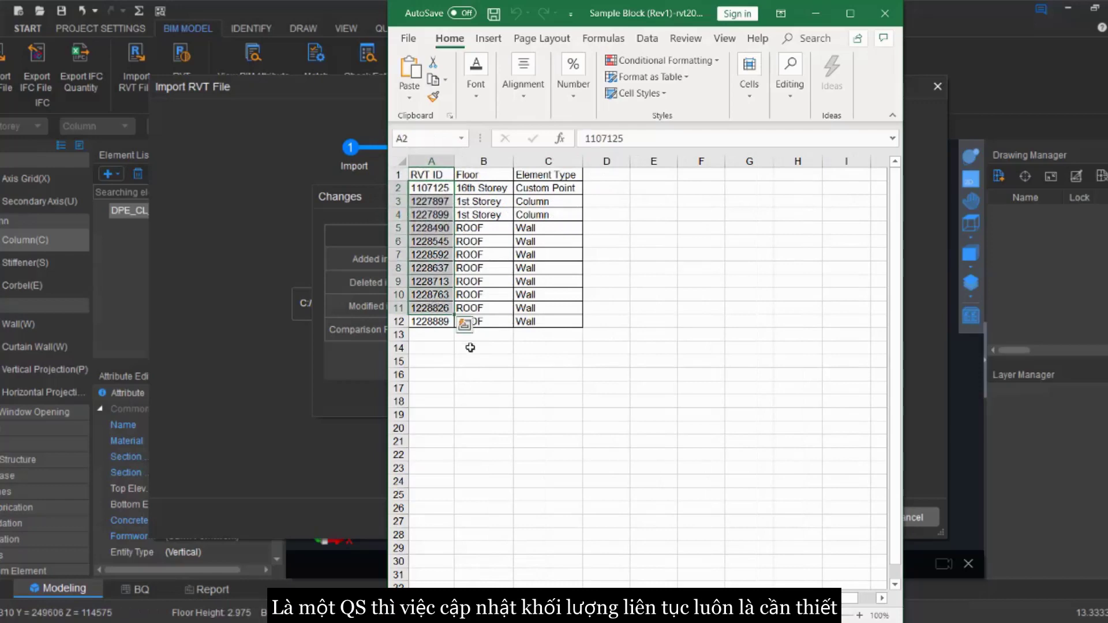
click(470, 348)
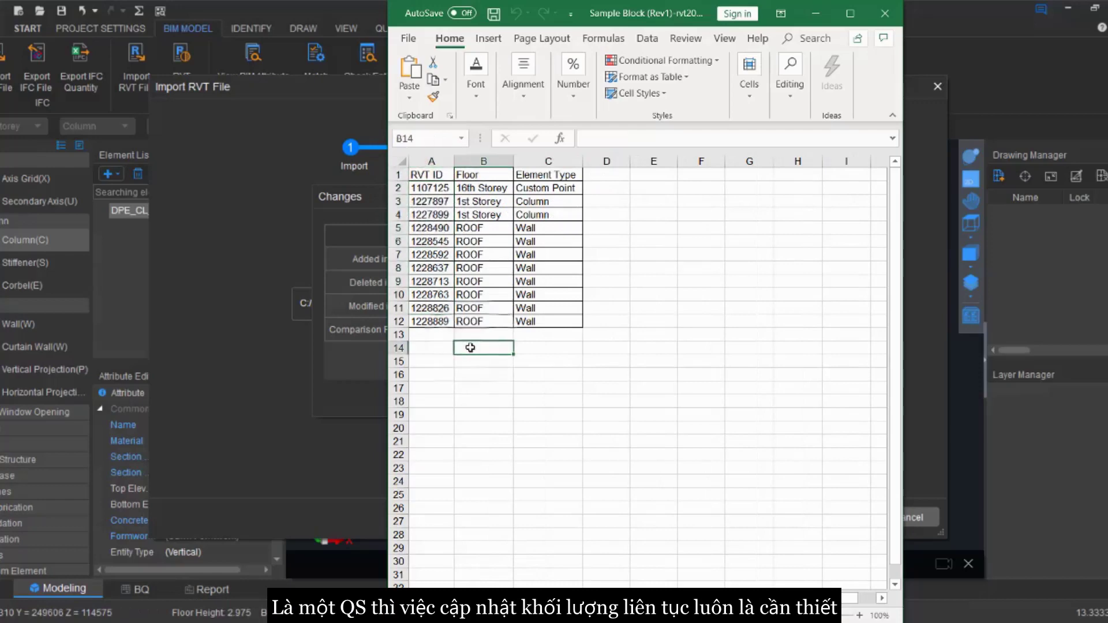
click(887, 13)
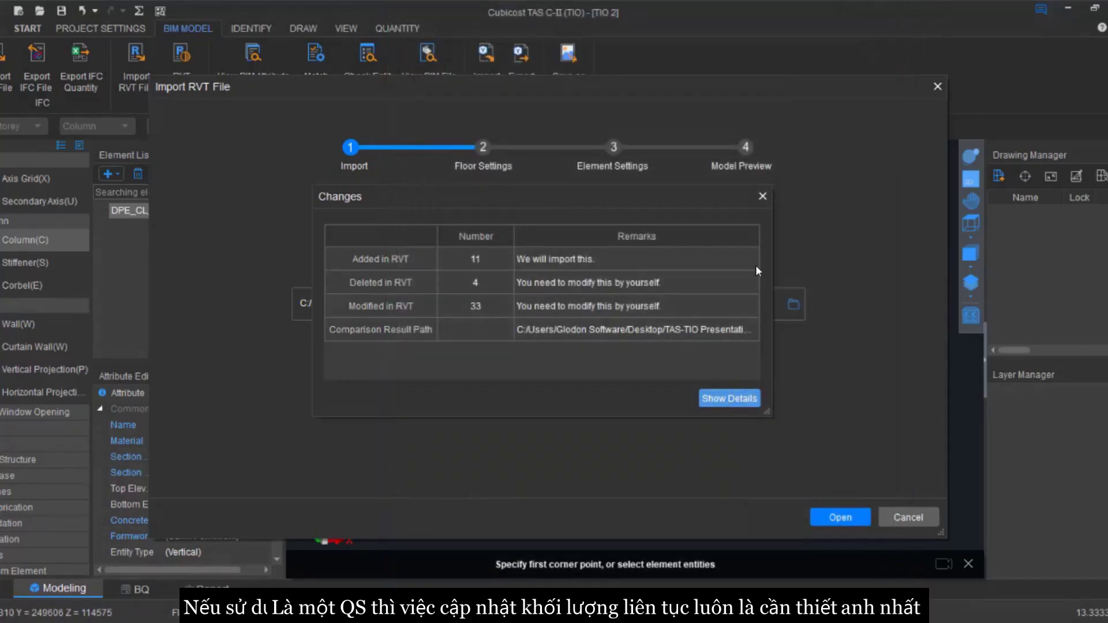
Dismiss the Changes summary, accept Element Settings and confirm the Linked File Information.
click(762, 198)
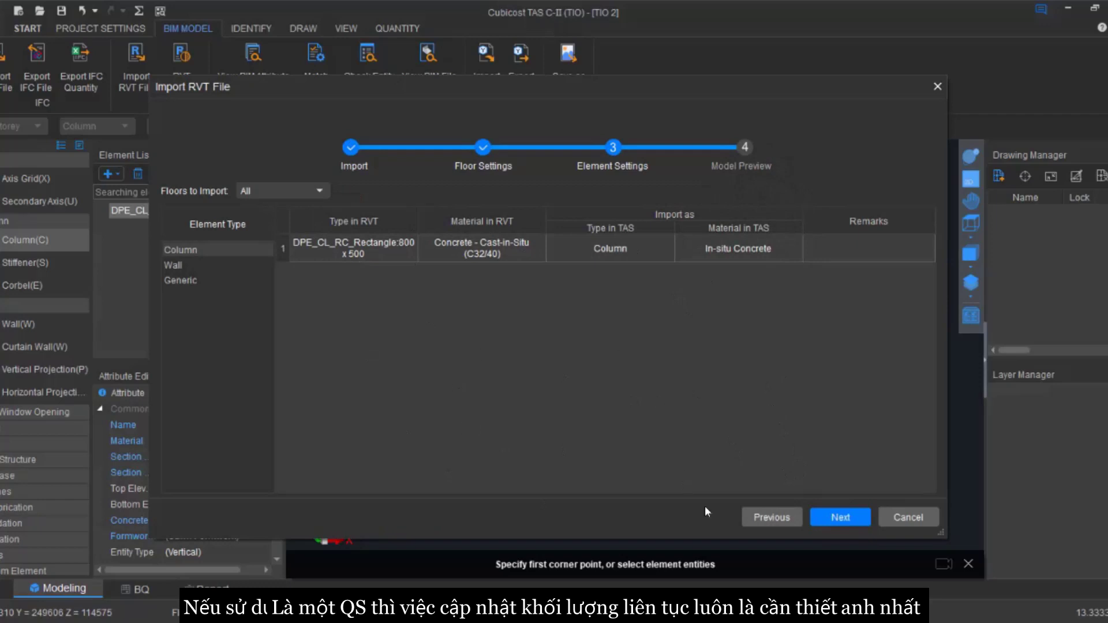
click(846, 520)
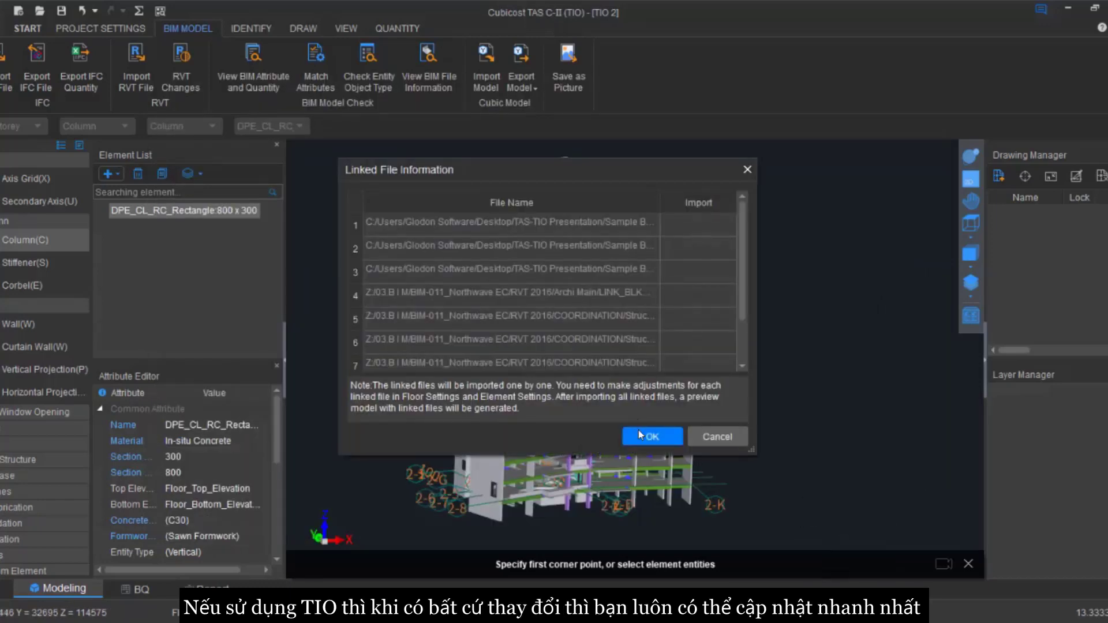
click(640, 434)
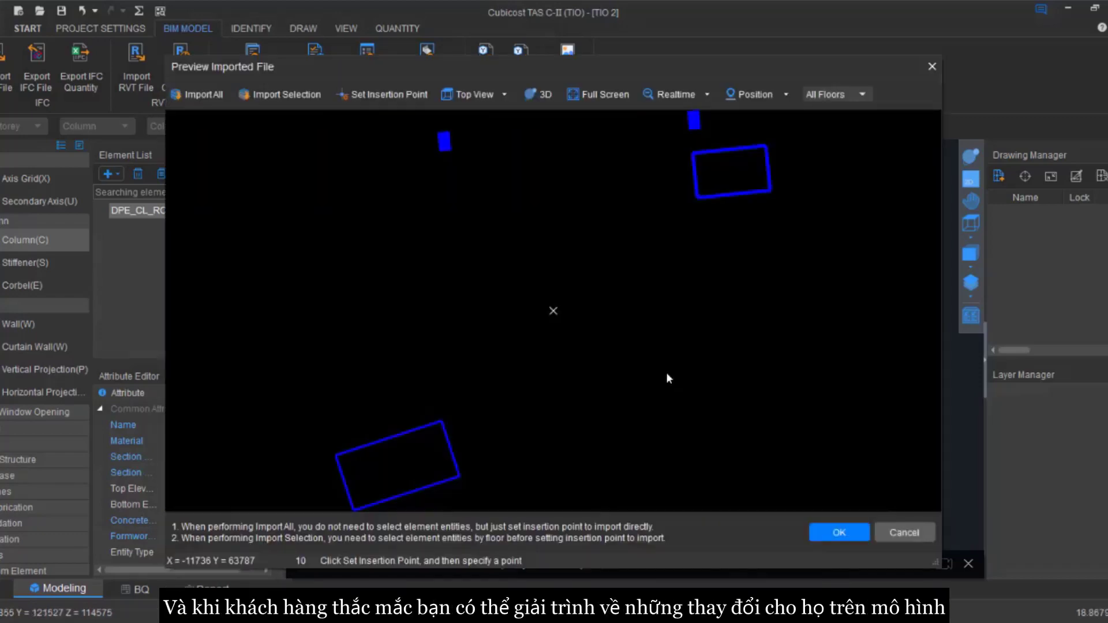
click(838, 532)
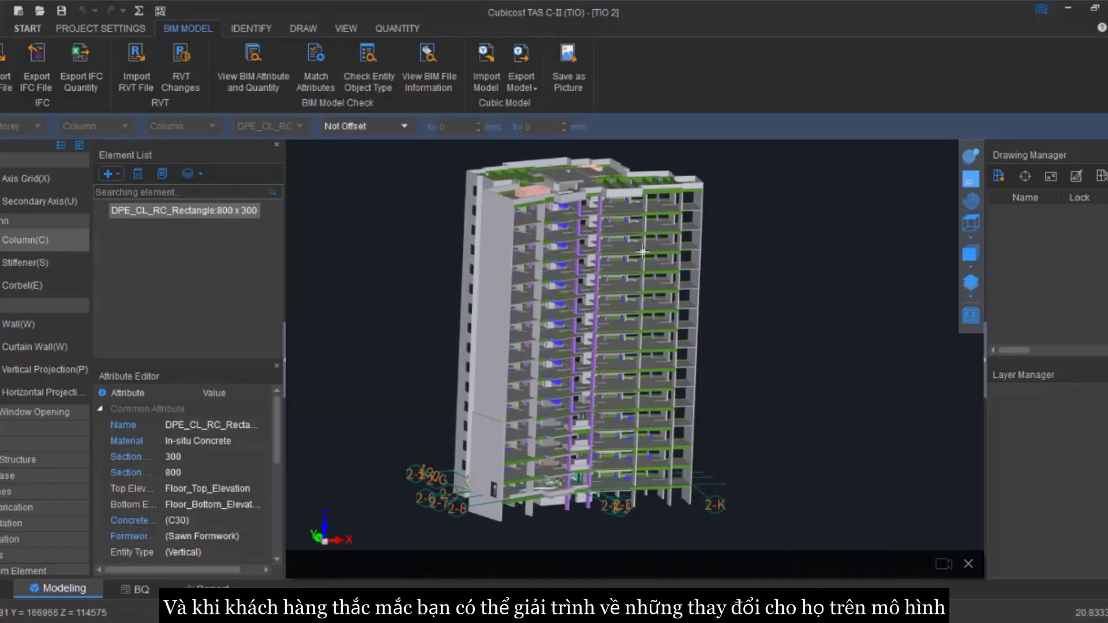
scroll(553, 172, up, 2)
scroll(553, 172, up, 5)
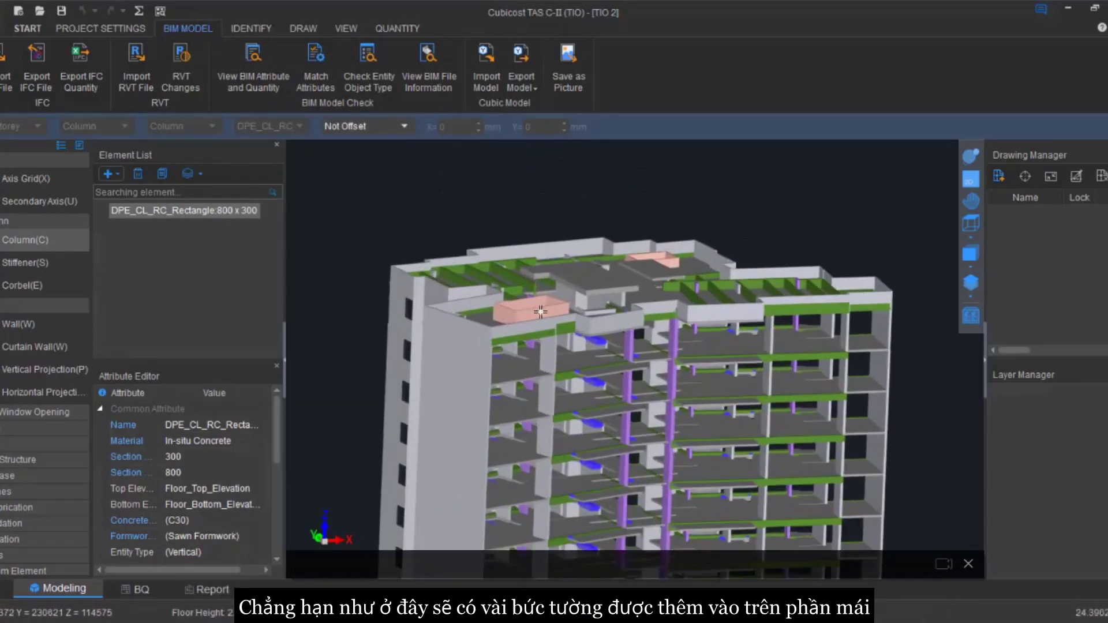
scroll(568, 323, up, 1)
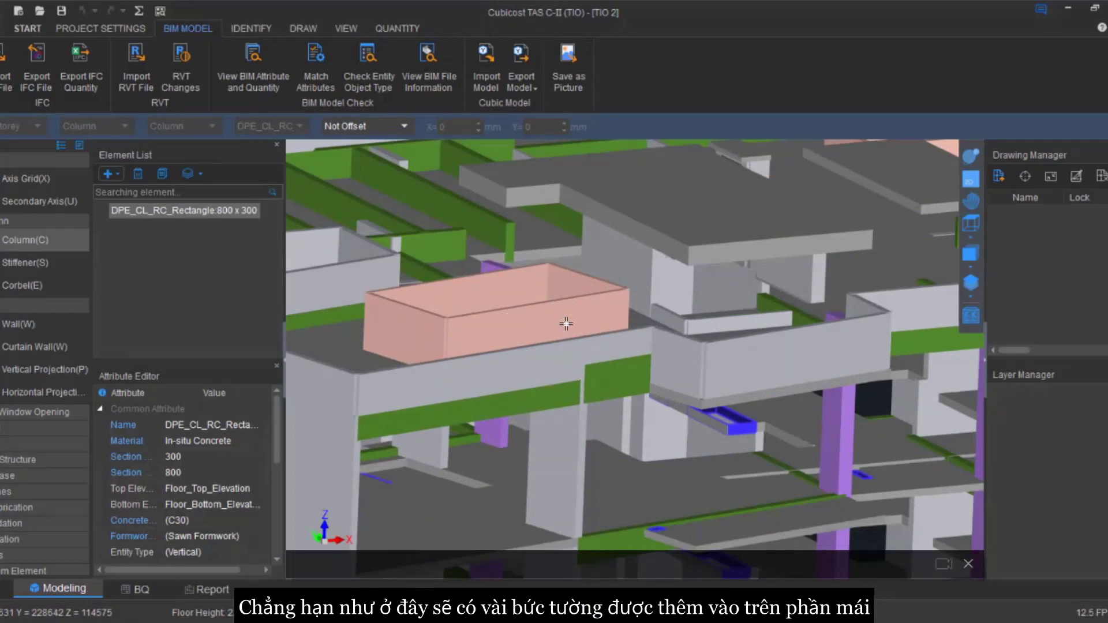
scroll(565, 323, down, 1)
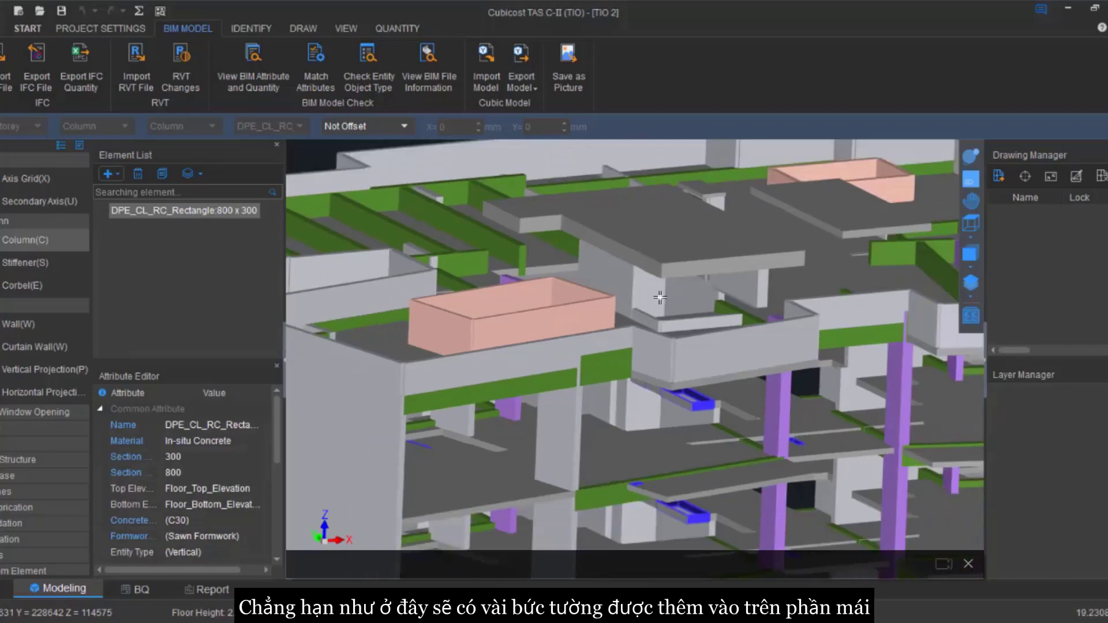
scroll(705, 336, down, 4)
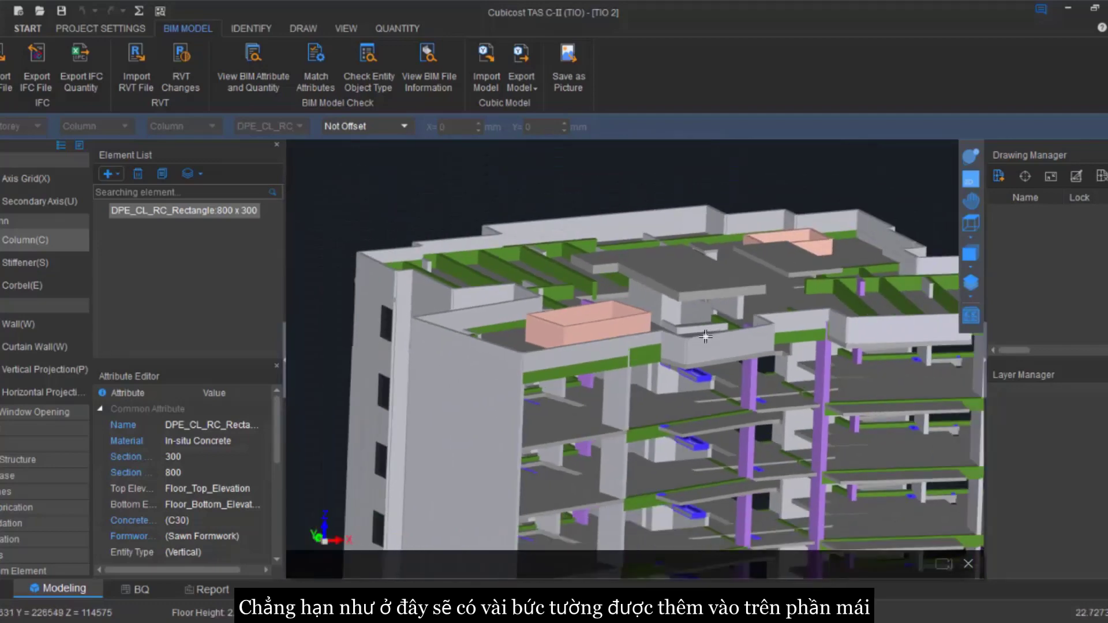
scroll(673, 305, up, 3)
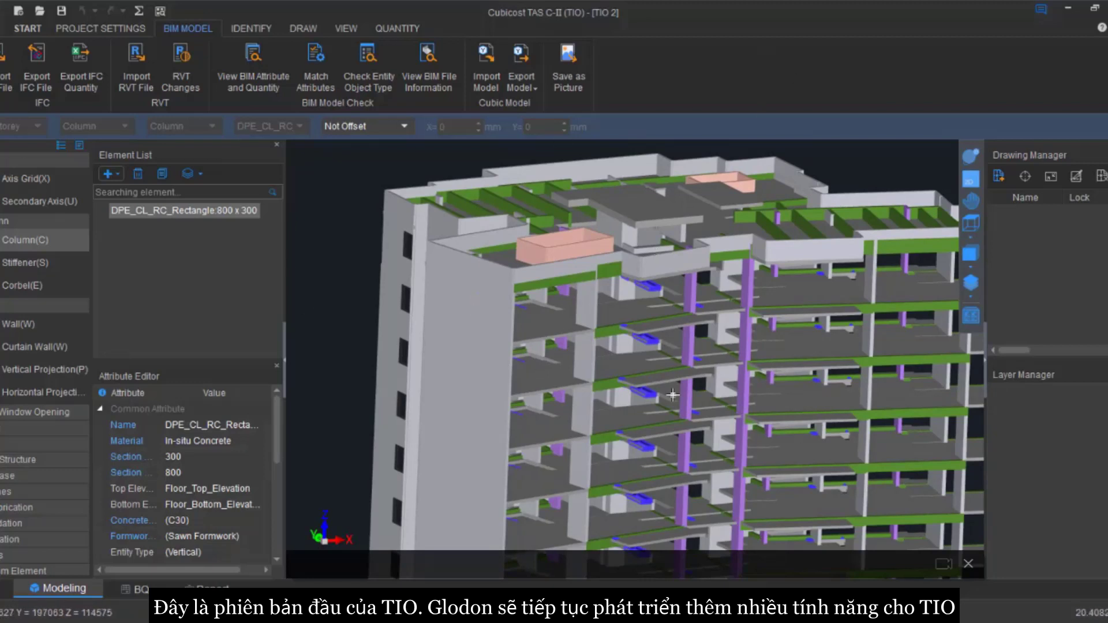
scroll(793, 315, down, 1)
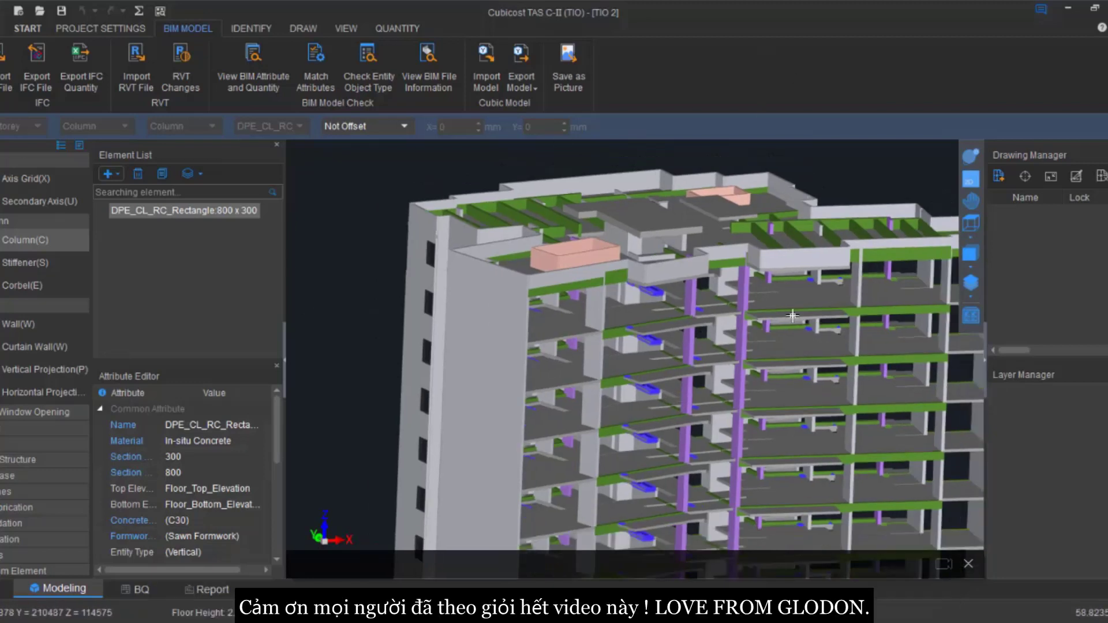